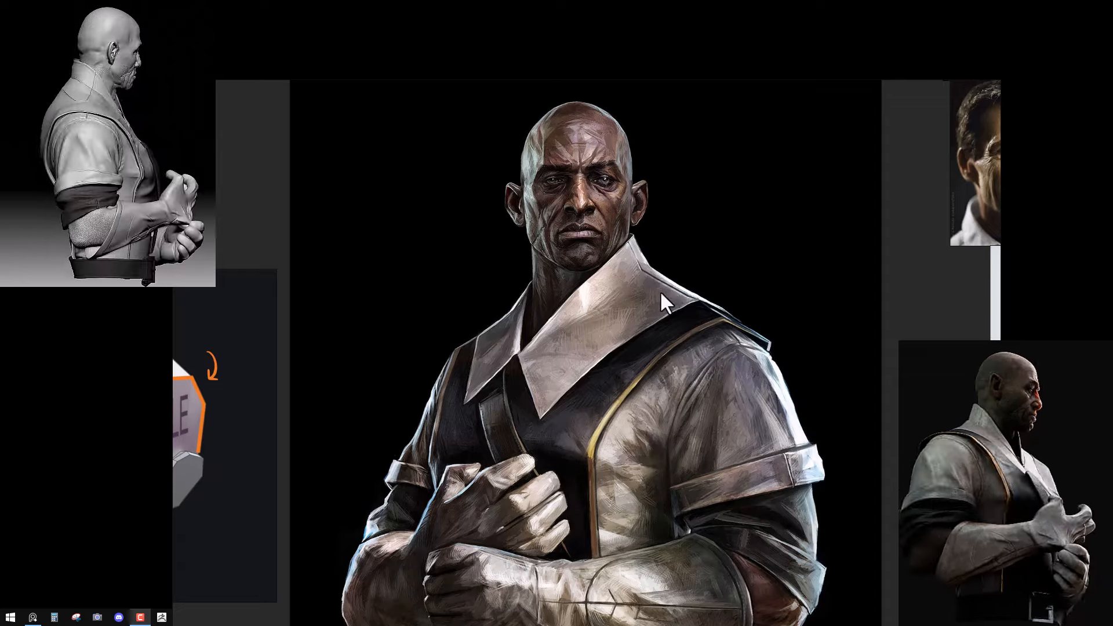
Step: Look over the full character concept painting and the hand tendon, temporal line, ear and skull references beside it
scroll(660, 289, "down", 2)
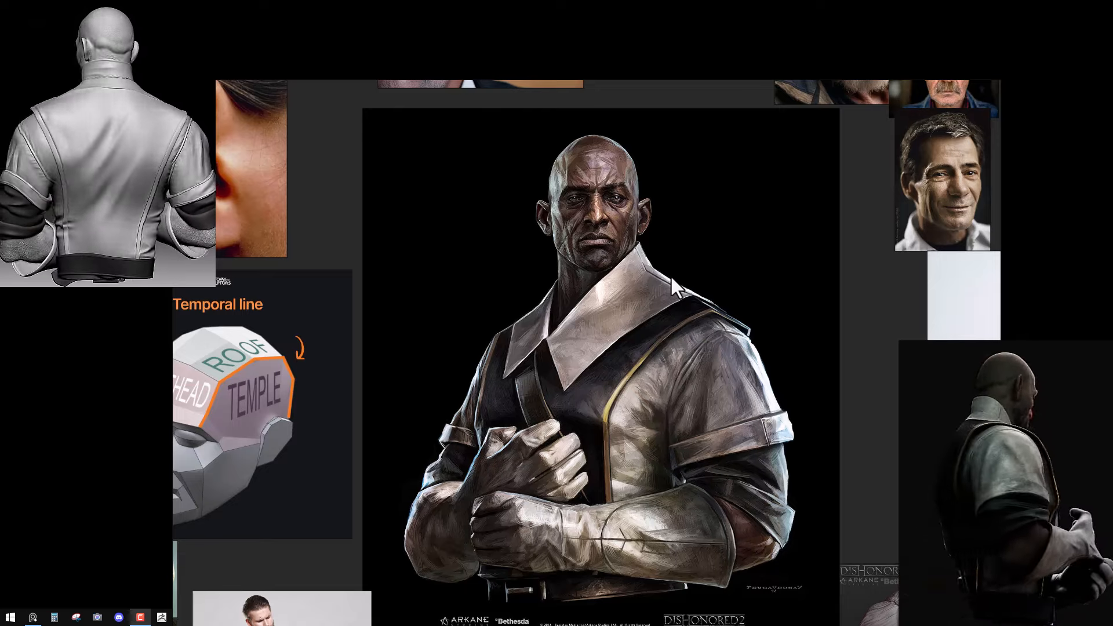
scroll(605, 296, "down", 2)
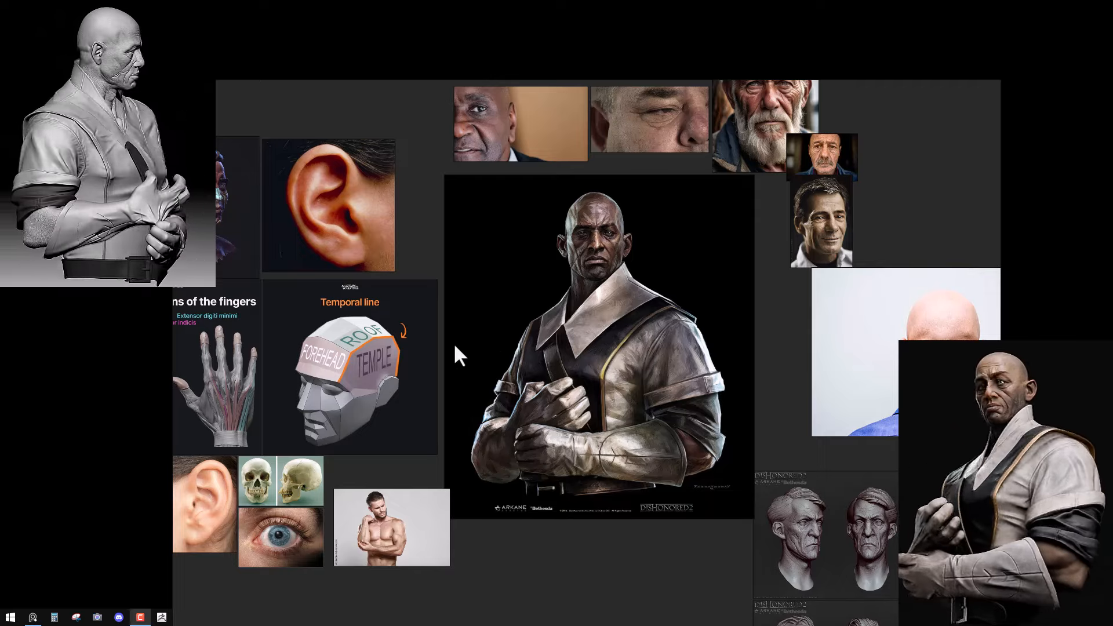
middle_click_drag(453, 342, 551, 297)
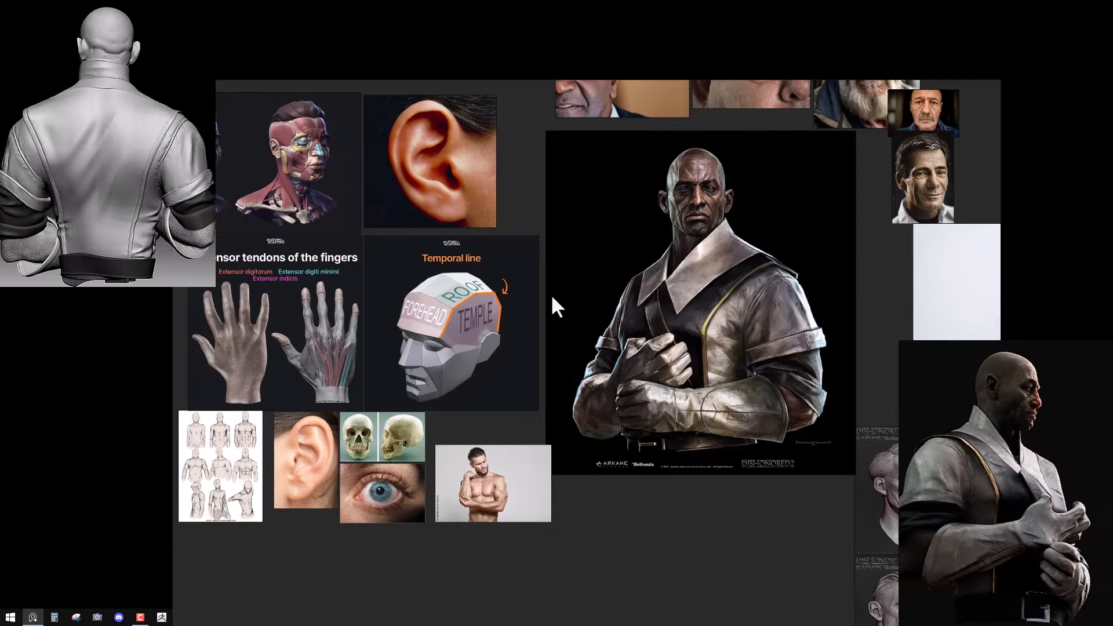
middle_click_drag(551, 294, 608, 308)
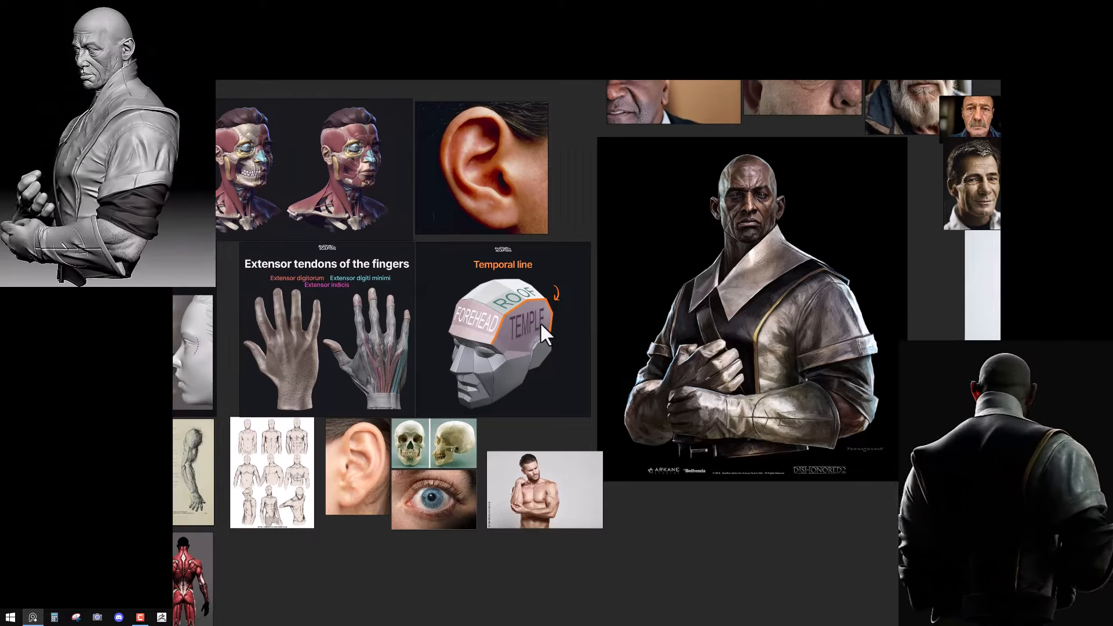
scroll(541, 321, "down", 2)
scroll(586, 294, "up", 1)
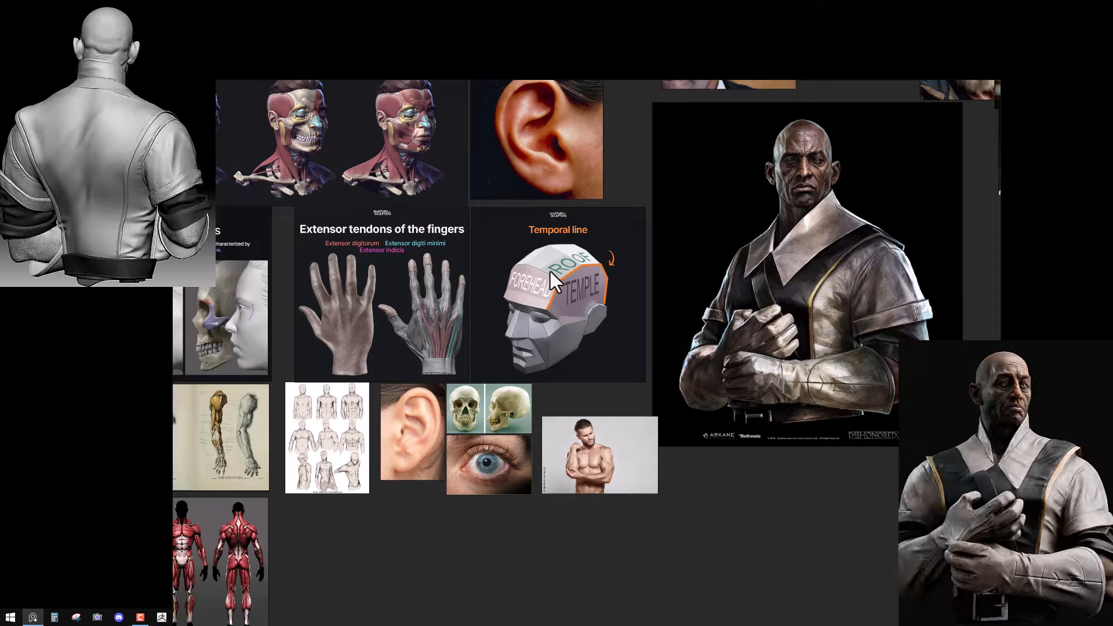
middle_click_drag(453, 387, 540, 283)
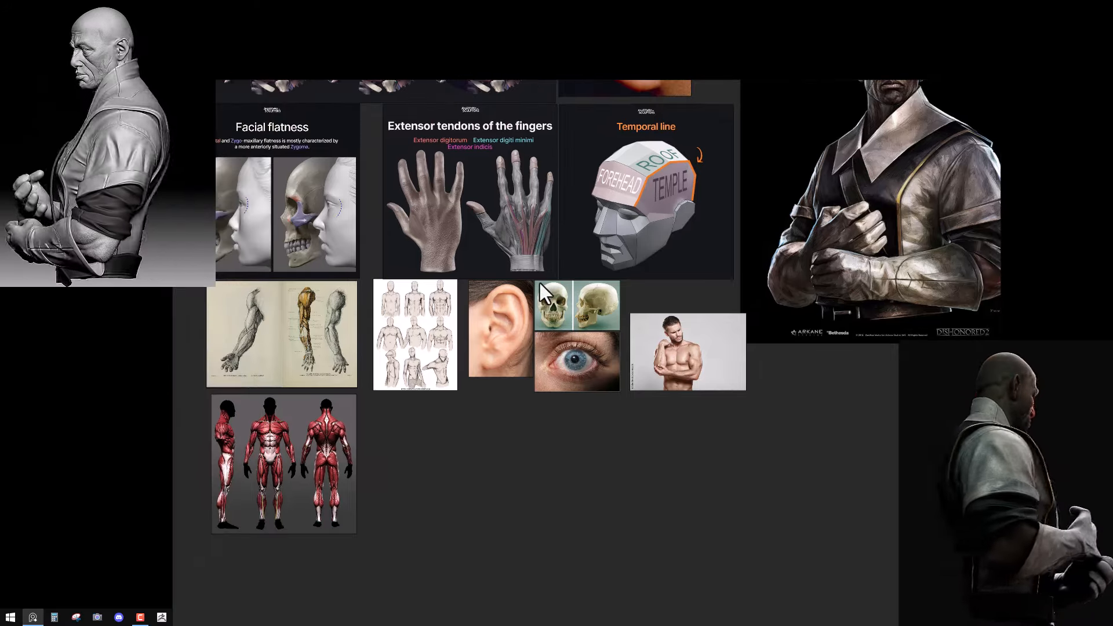
scroll(540, 284, "up", 2)
scroll(556, 353, "down", 1)
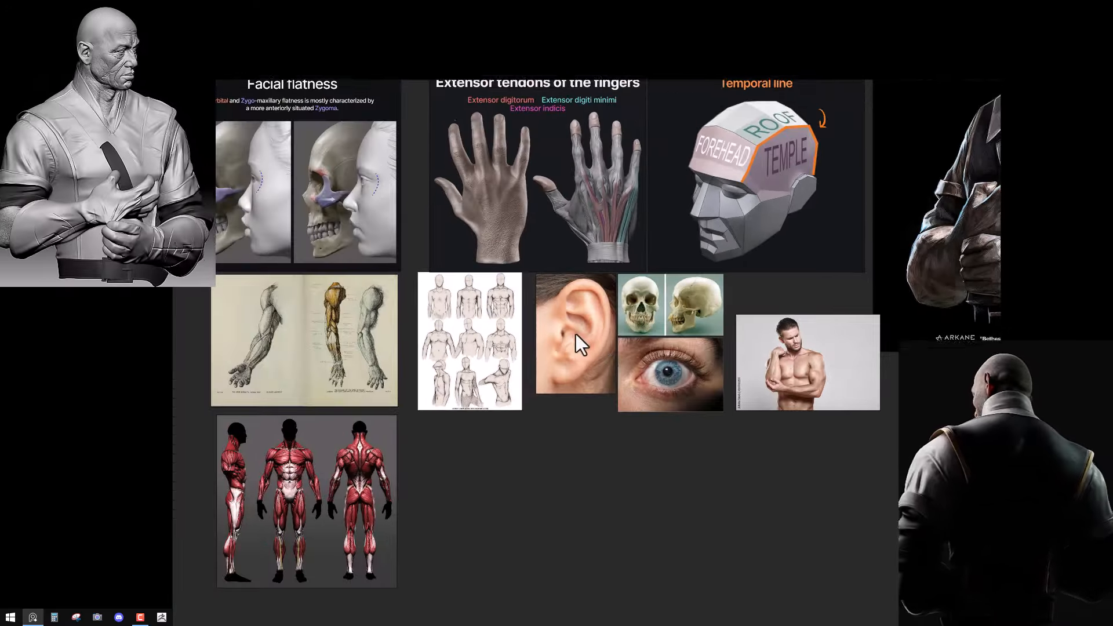
middle_click_drag(575, 334, 393, 429)
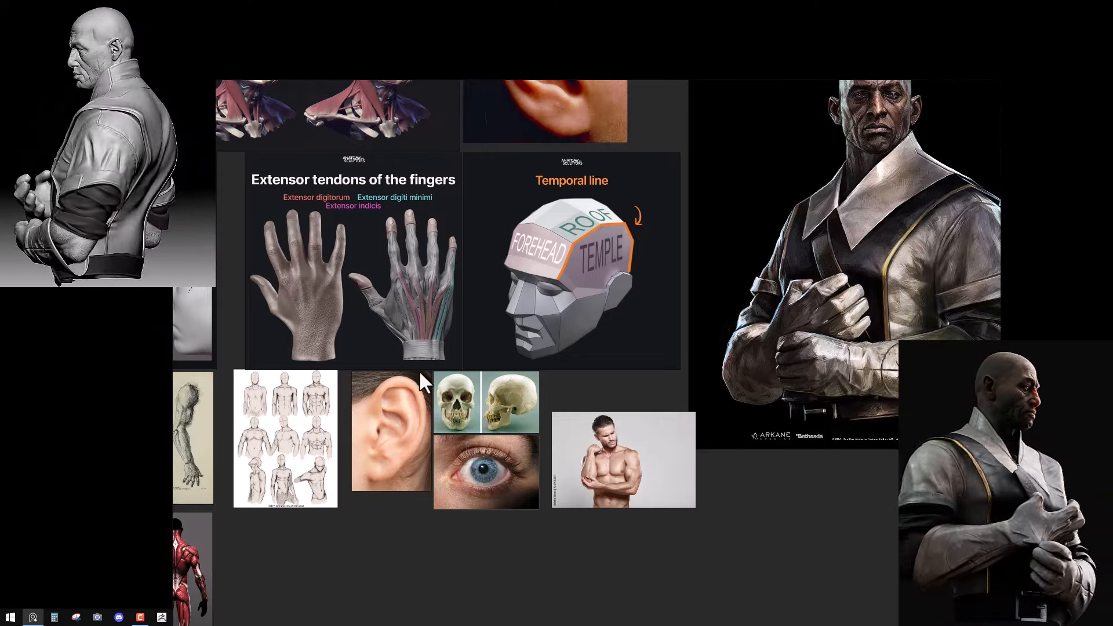
middle_click_drag(419, 374, 427, 461)
middle_click_drag(589, 162, 565, 200)
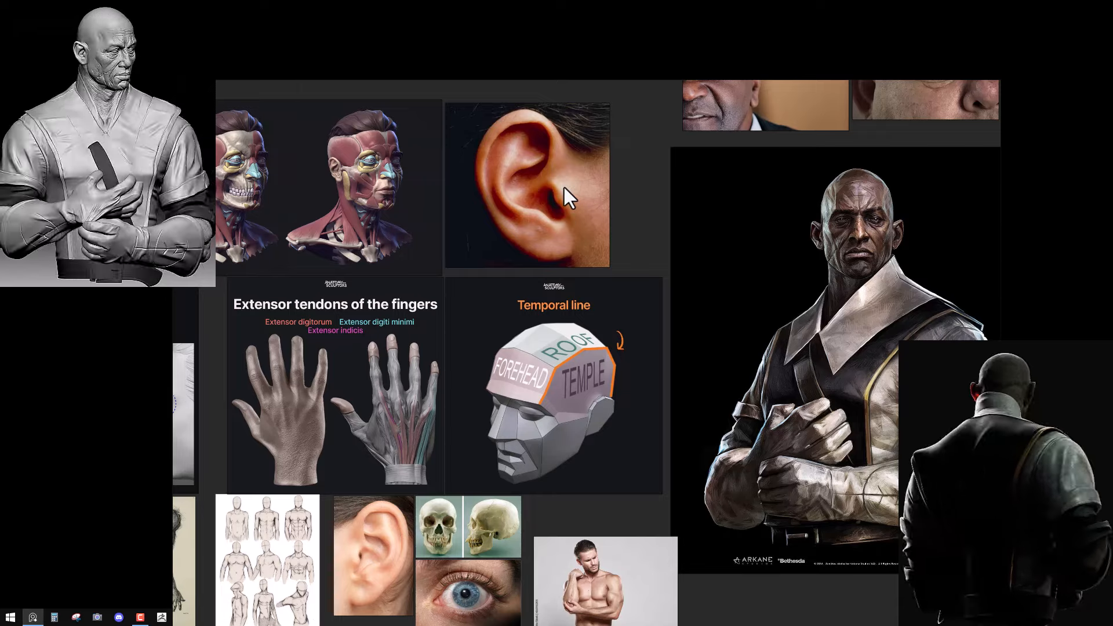
Step: Examine the anatomy references on the board: layered skull and facial muscles, facial flatness, arm studies and full-body figures
middle_click_drag(348, 238, 587, 185)
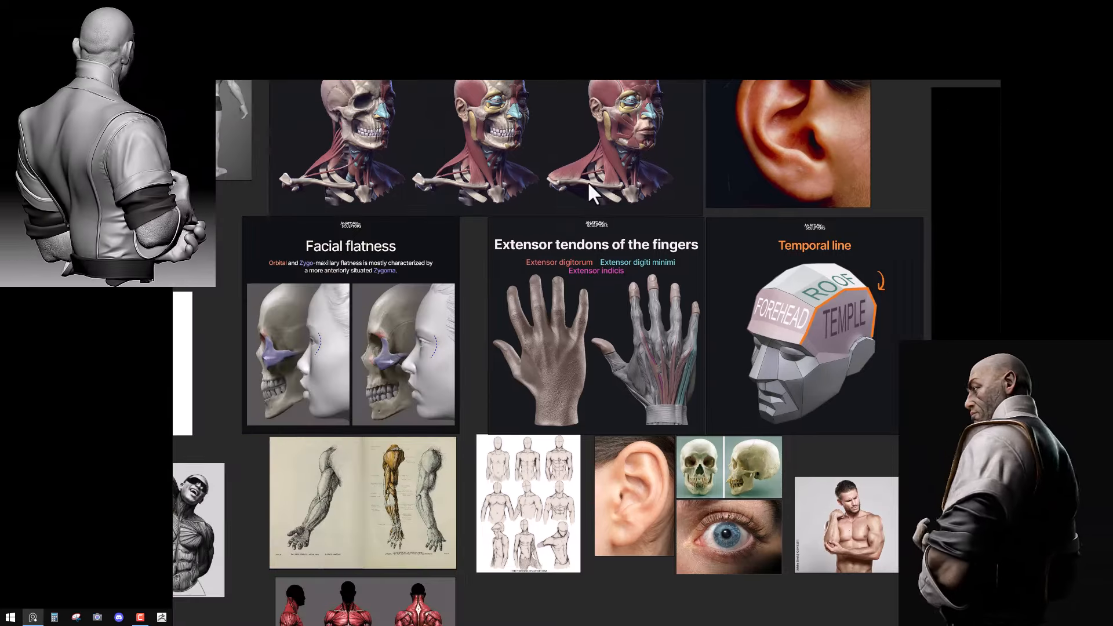
scroll(572, 197, "down", 1)
scroll(573, 197, "down", 1)
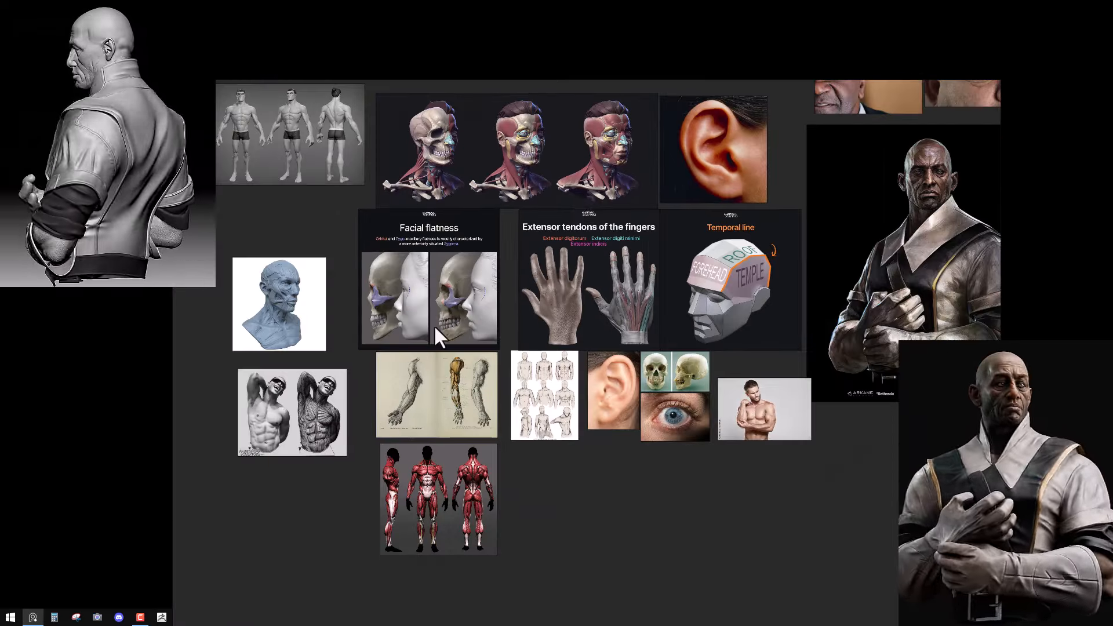
scroll(511, 267, "up", 1)
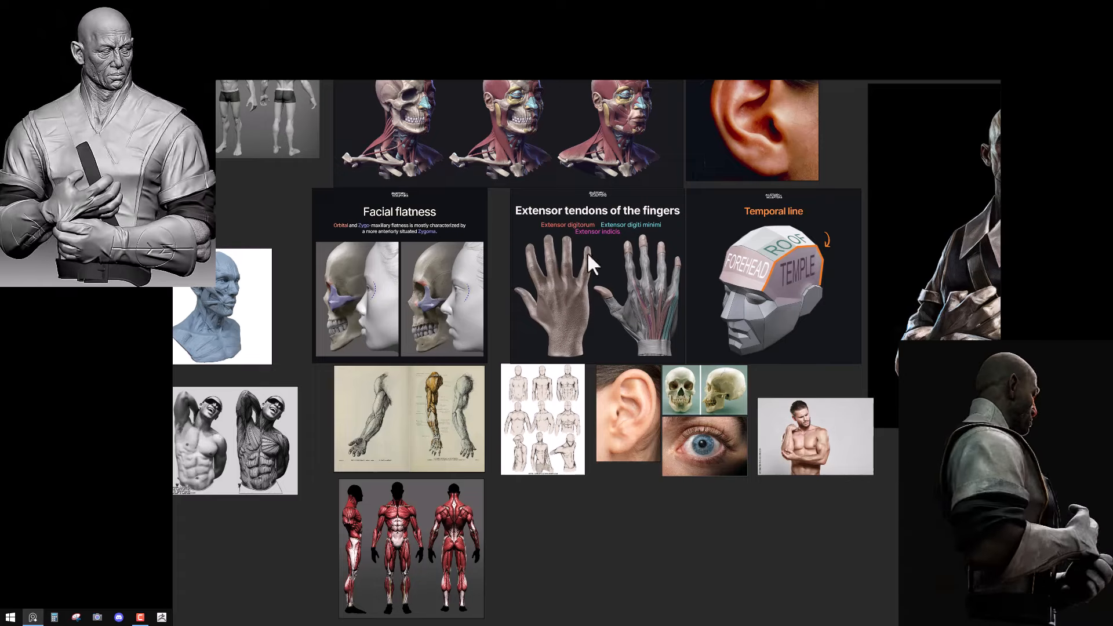
middle_click_drag(558, 266, 467, 291)
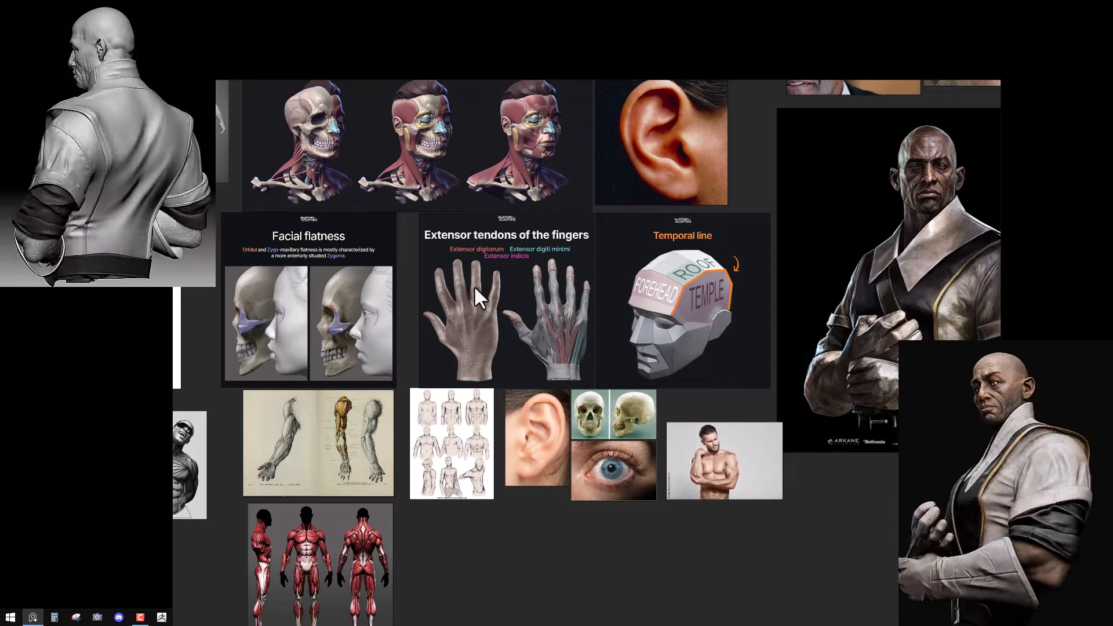
middle_click_drag(836, 262, 653, 304)
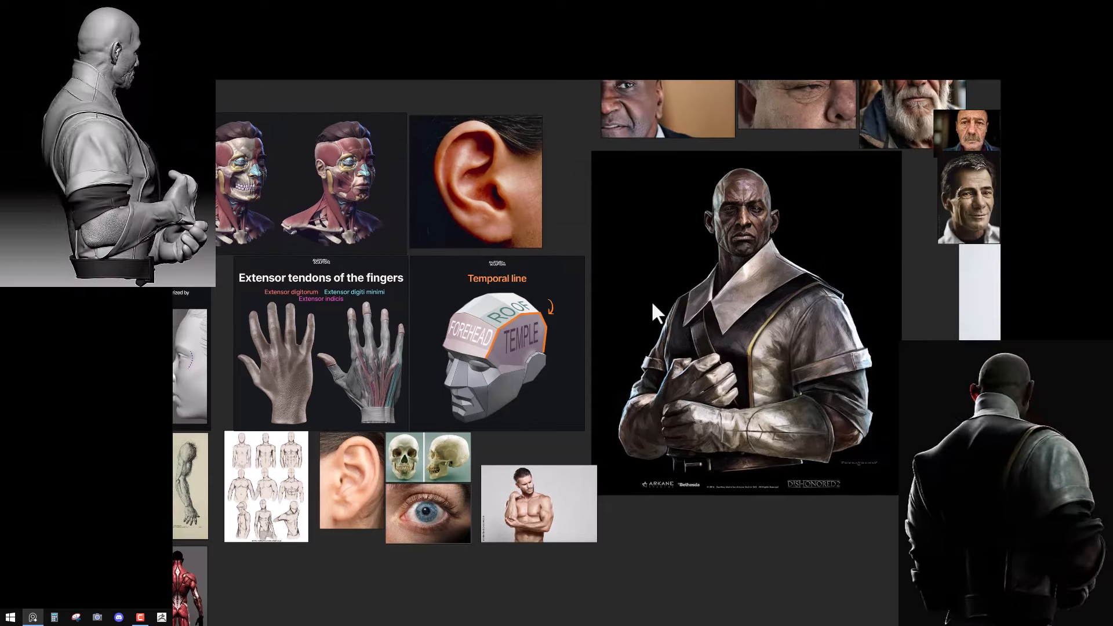
scroll(505, 282, "down", 2)
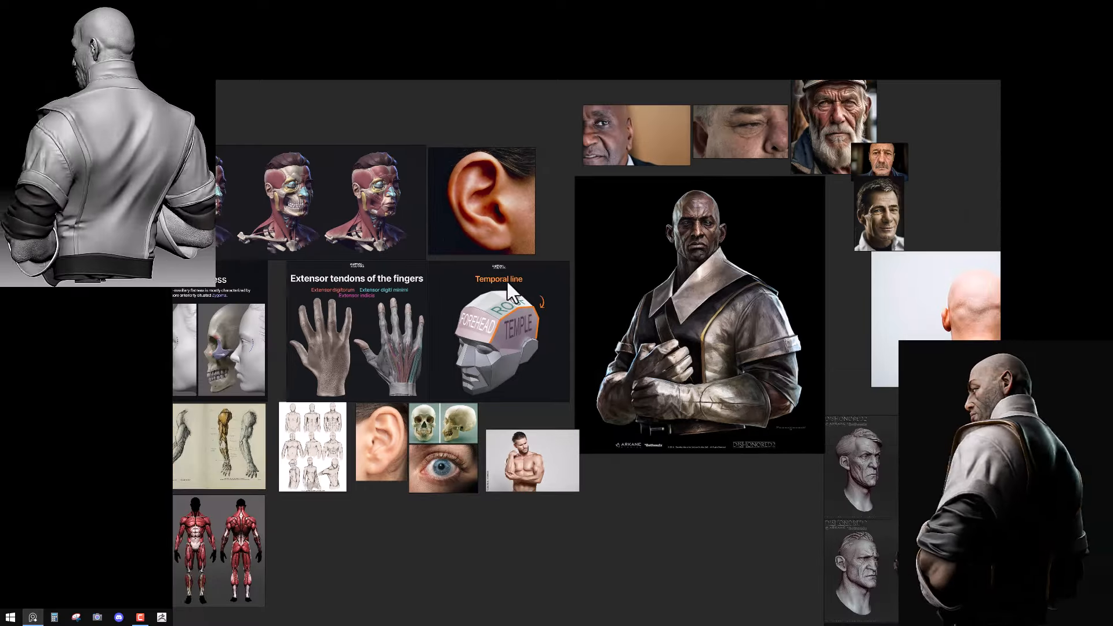
middle_click_drag(358, 284, 688, 370)
scroll(444, 259, "up", 4)
scroll(444, 261, "down", 1)
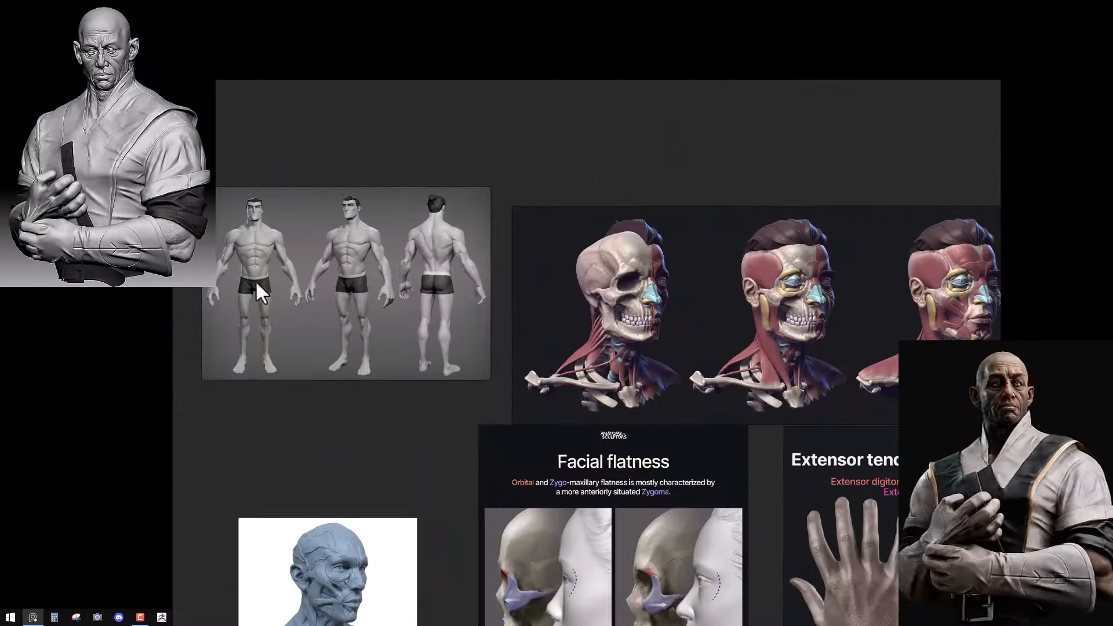
middle_click_drag(817, 296, 377, 217)
scroll(693, 271, "down", 4)
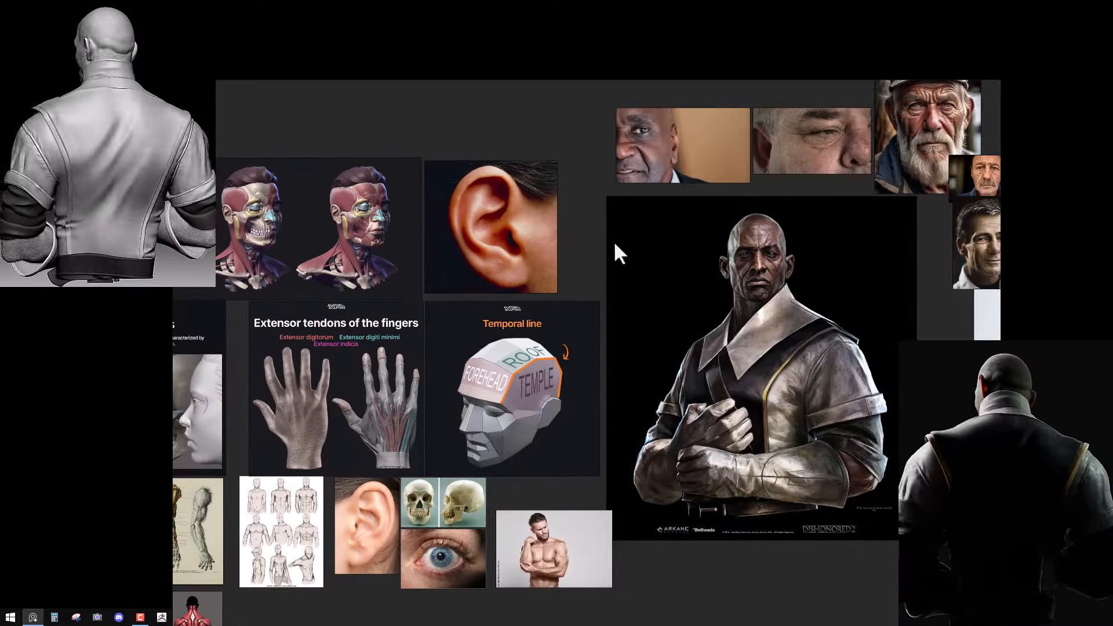
Step: Study the character concept painting up close, from the collar and folded arms to the painted face
scroll(795, 343, "up", 1)
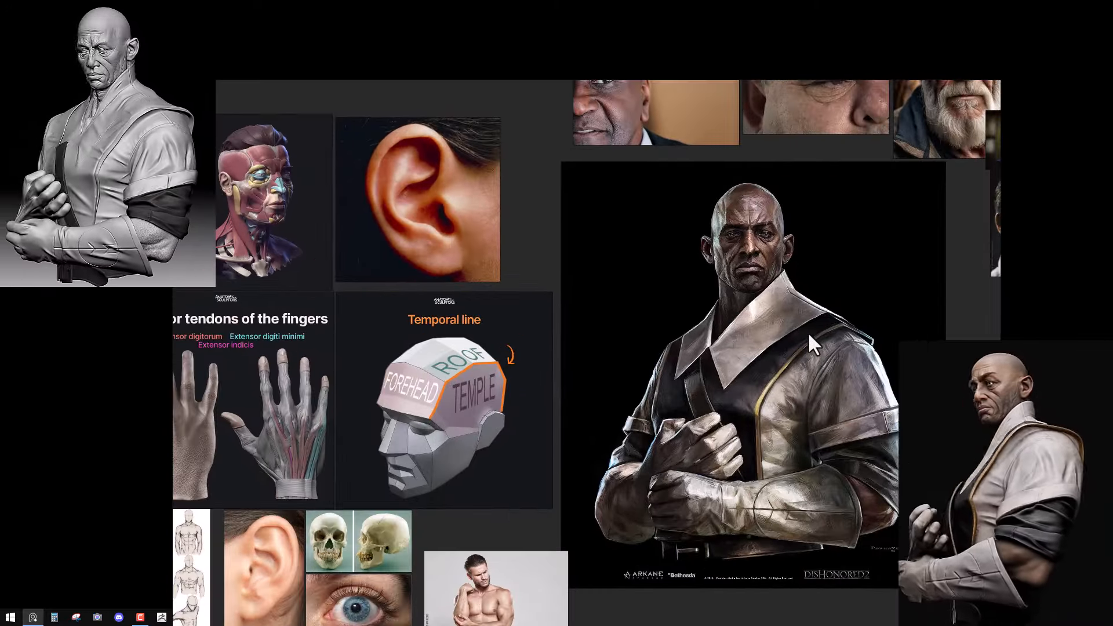
middle_click_drag(808, 332, 759, 296)
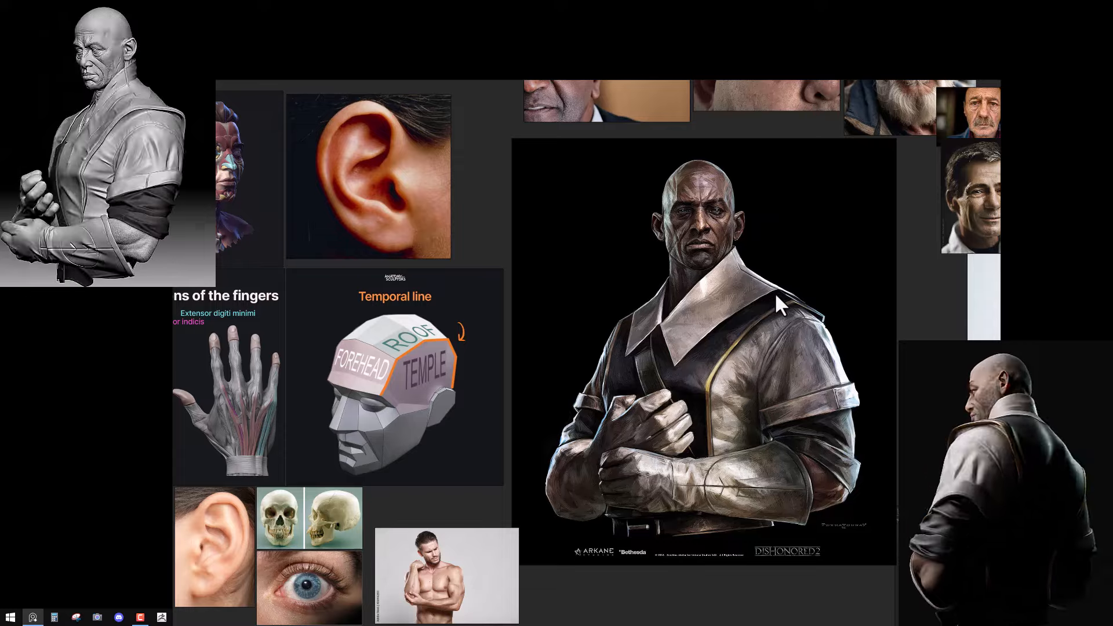
scroll(721, 183, "up", 2)
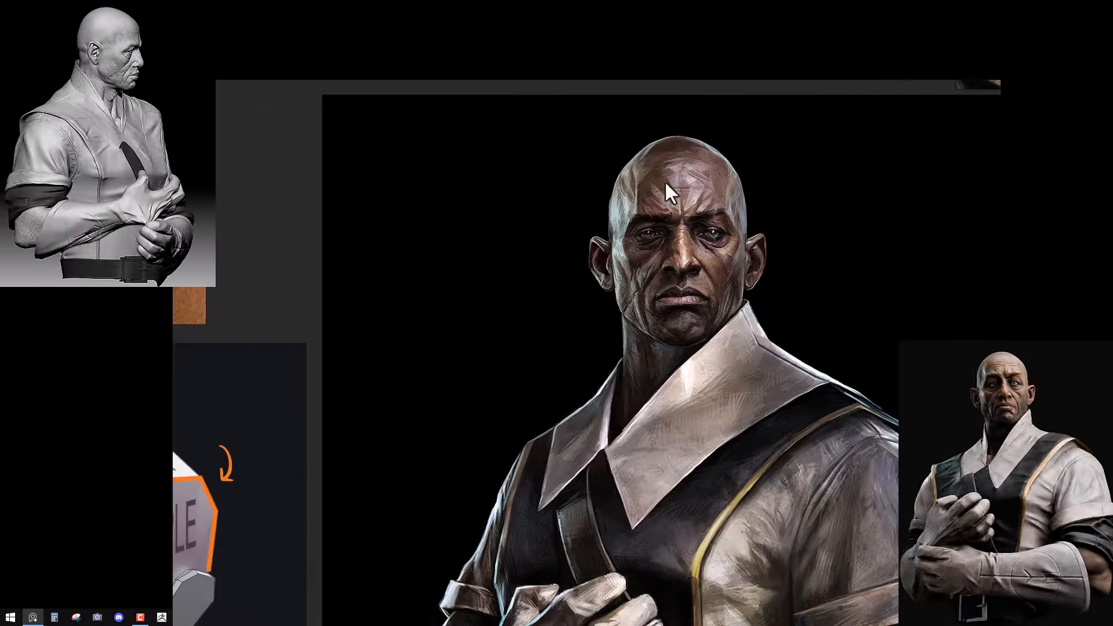
scroll(731, 304, "down", 4)
middle_click_drag(755, 353, 609, 319)
scroll(614, 322, "up", 3)
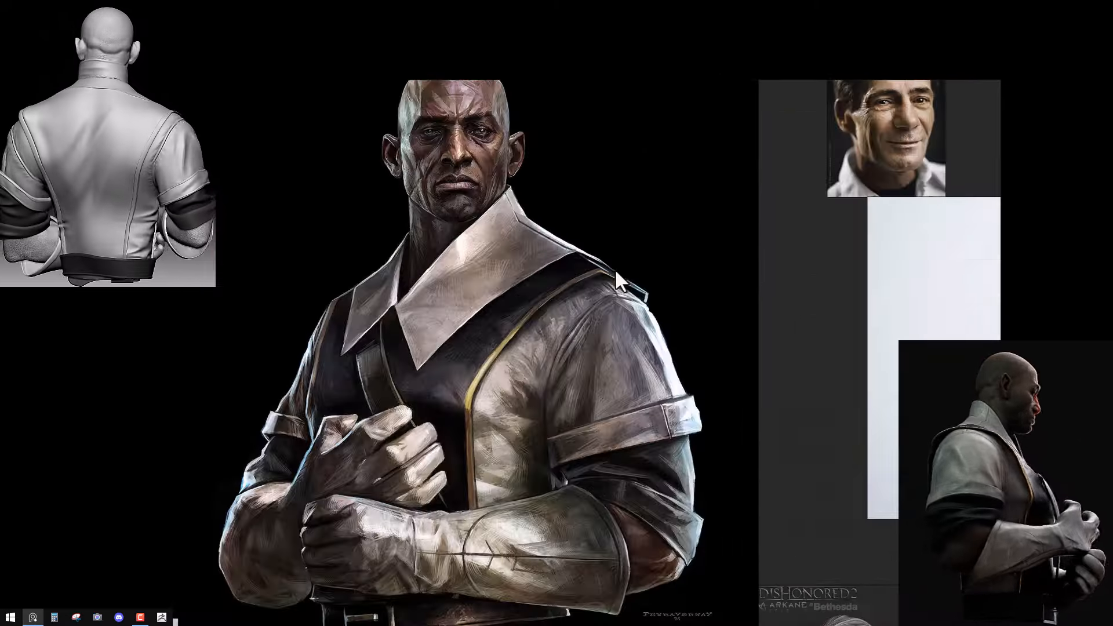
middle_click_drag(573, 187, 611, 322)
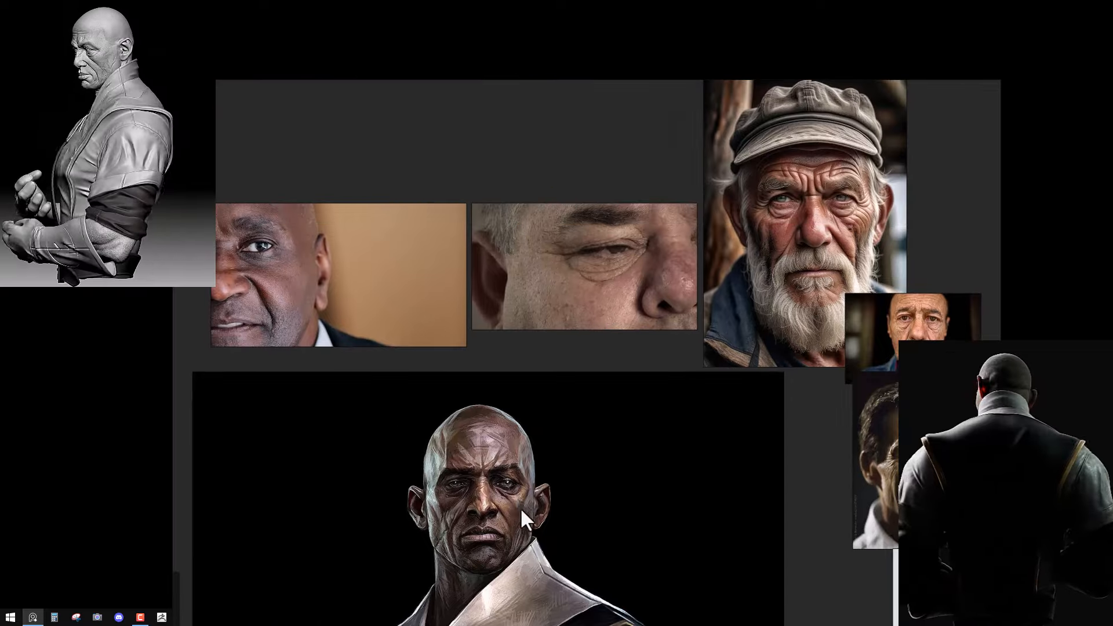
scroll(521, 510, "up", 4)
scroll(475, 452, "up", 3)
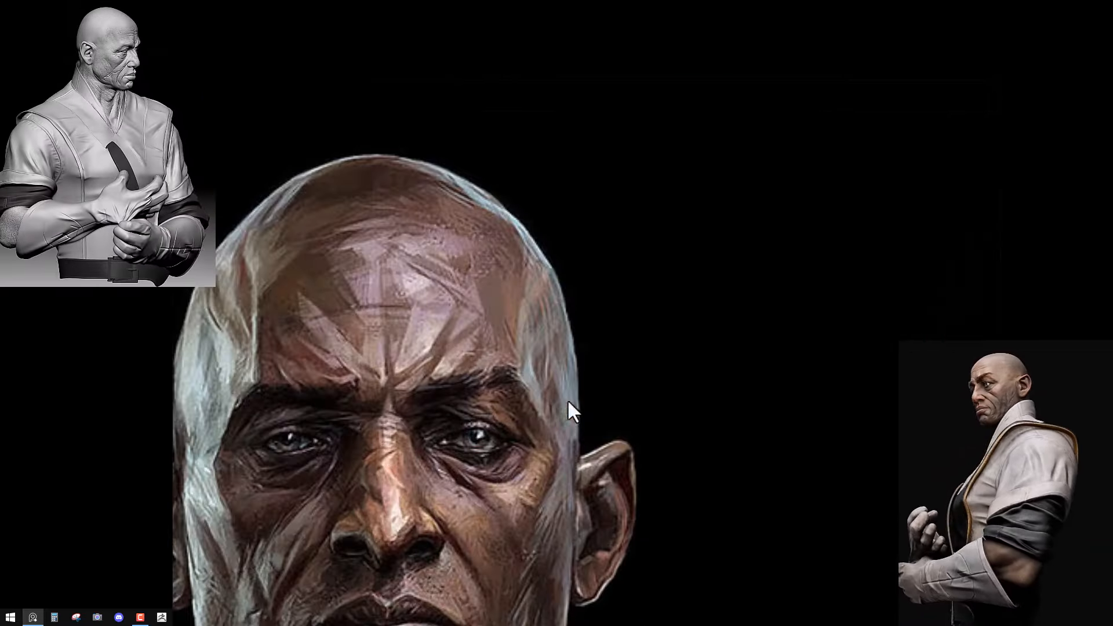
scroll(573, 396, "down", 6)
Step: Examine the portrait photos for wrinkles and eye folds and the bald head seen from behind, alongside the painted face
middle_click_drag(884, 236, 729, 365)
scroll(728, 362, "up", 2)
scroll(464, 270, "down", 1)
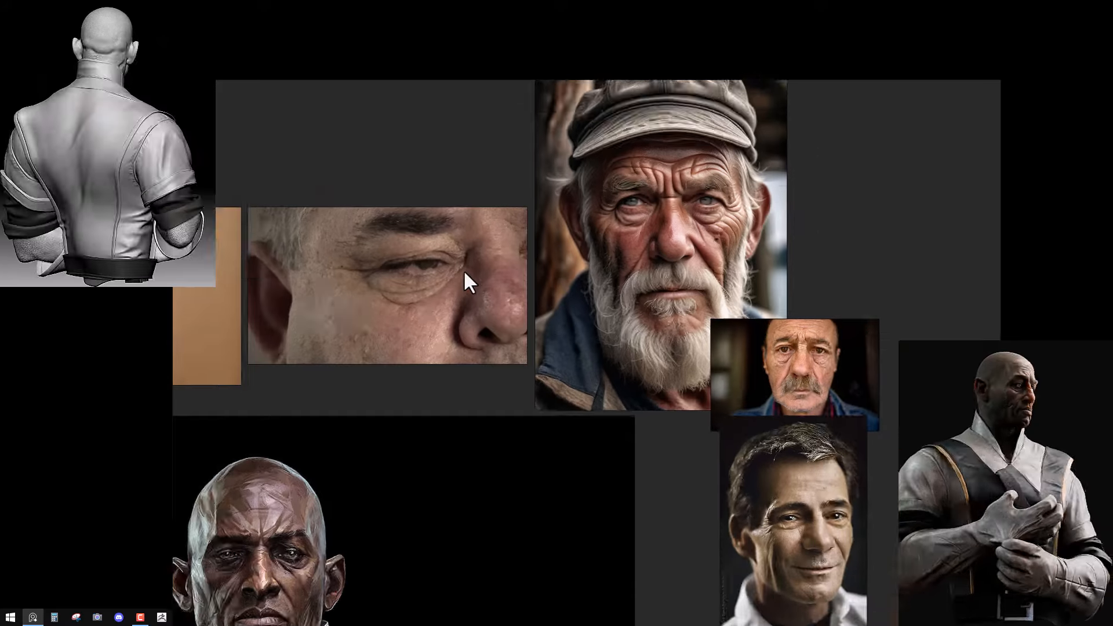
scroll(464, 273, "down", 2)
middle_click_drag(485, 280, 610, 231)
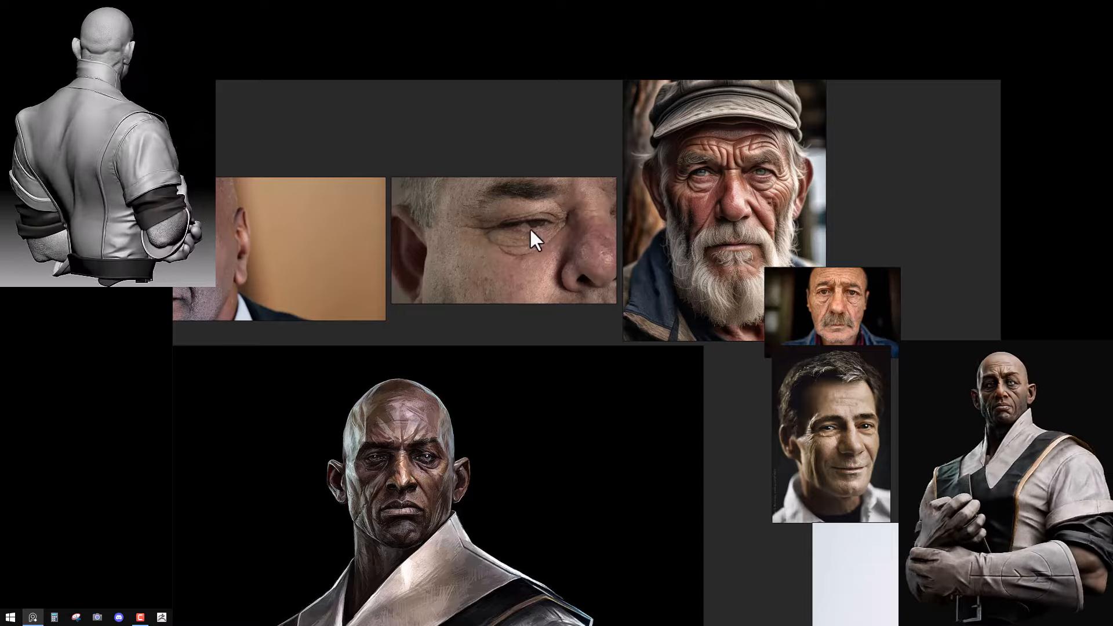
mouse_move(768, 400)
middle_mouse_down()
mouse_move(604, 251)
mouse_move(561, 175)
mouse_move(645, 206)
middle_mouse_up()
scroll(645, 206, "down", 1)
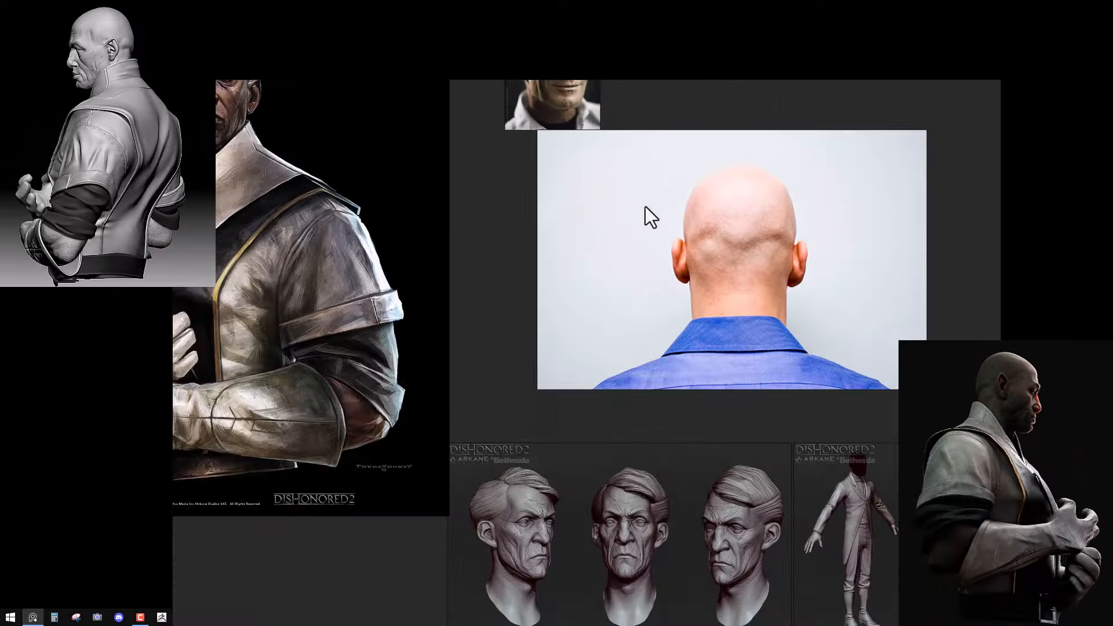
scroll(645, 206, "down", 1)
scroll(805, 194, "up", 2)
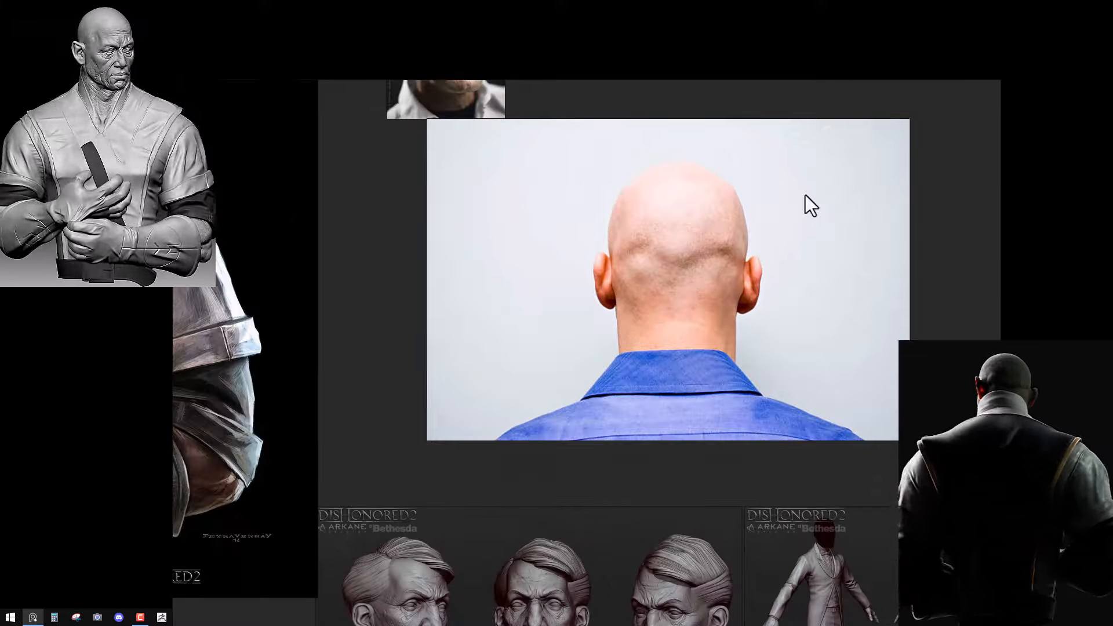
middle_click_drag(346, 251, 604, 280)
middle_click_drag(280, 115, 310, 207)
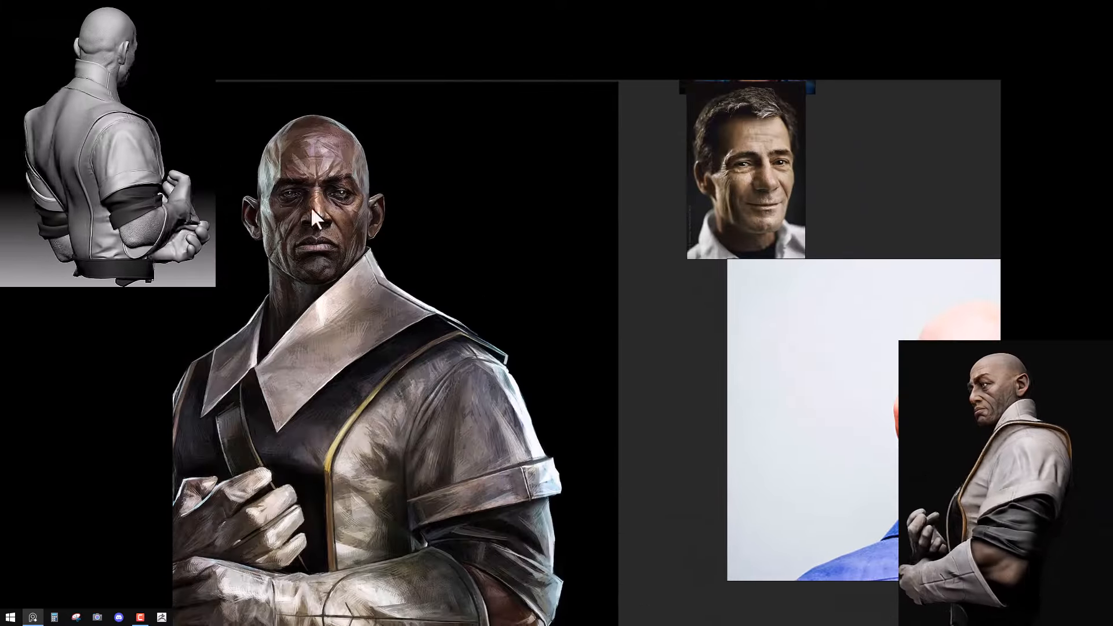
Step: Inspect the Dishonored 2 head sculpts, focusing on the face planes and wrinkles of the side-parted man in the first sheet
scroll(732, 336, "down", 2)
mouse_move(725, 430)
middle_mouse_down()
mouse_move(656, 258)
mouse_move(574, 204)
middle_mouse_up()
mouse_move(709, 370)
middle_mouse_down()
mouse_move(585, 244)
mouse_move(514, 199)
middle_mouse_up()
middle_click_drag(462, 173, 386, 154)
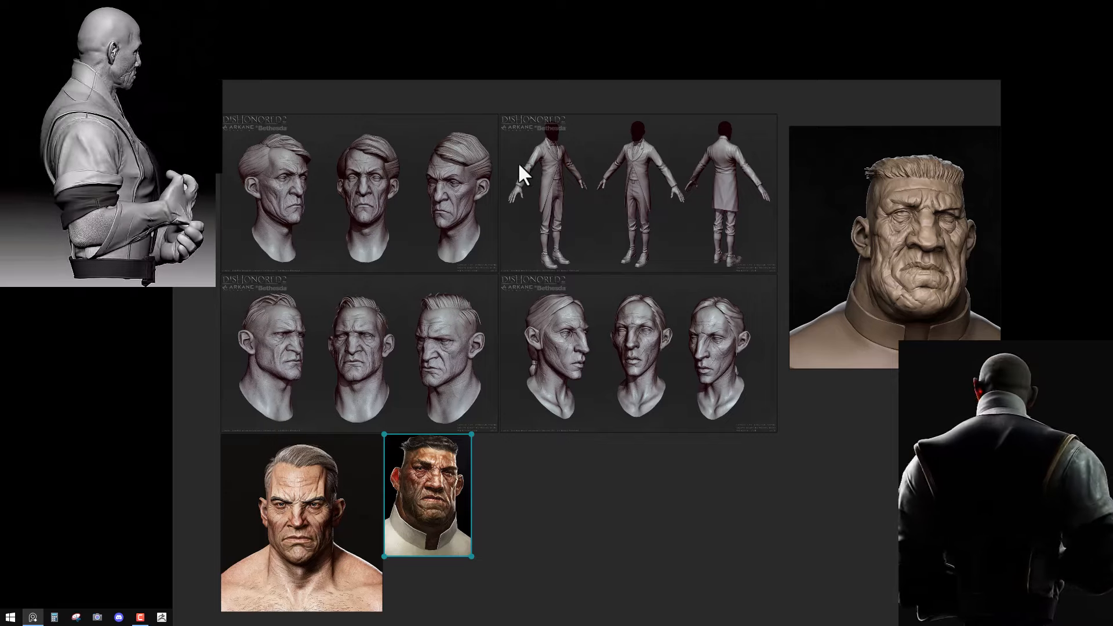
left_click(272, 180)
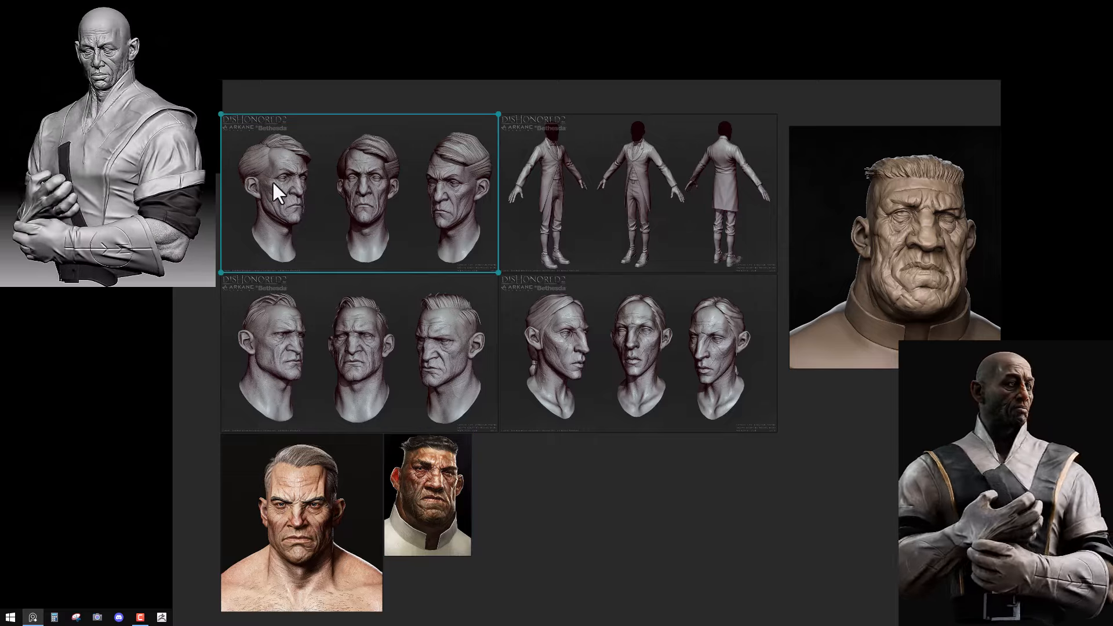
scroll(268, 179, "up", 2)
scroll(327, 188, "up", 1)
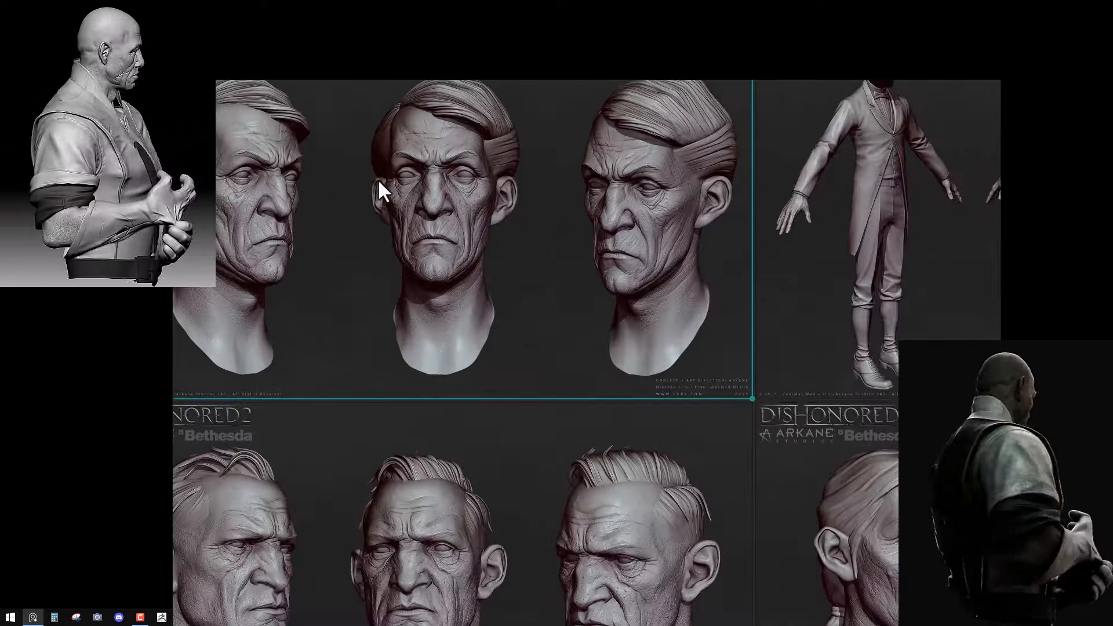
scroll(418, 226, "up", 1)
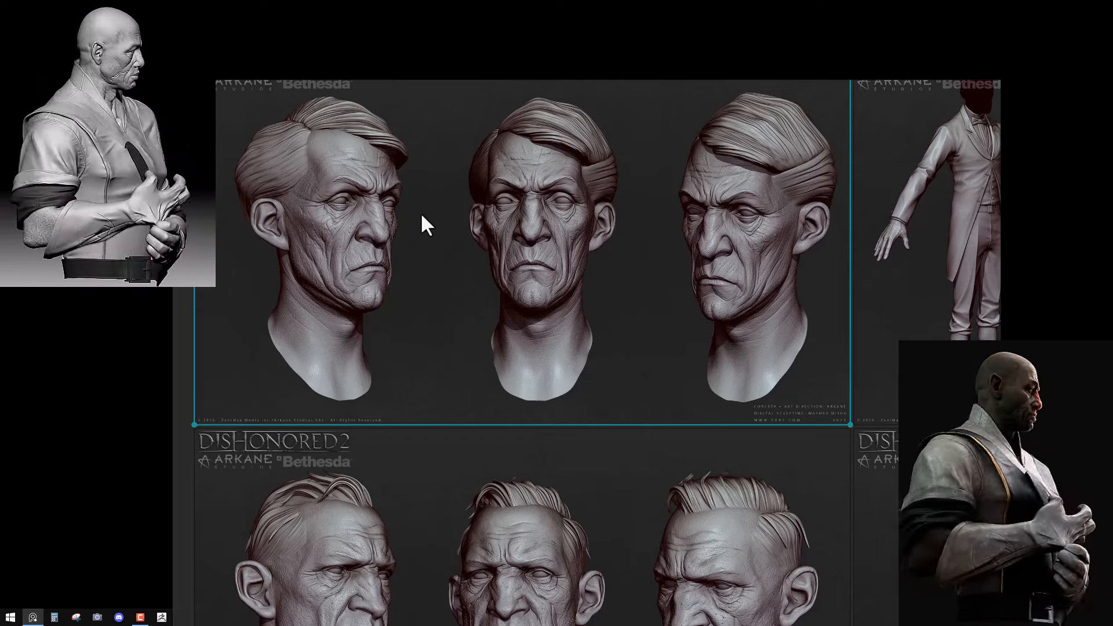
scroll(637, 215, "up", 3)
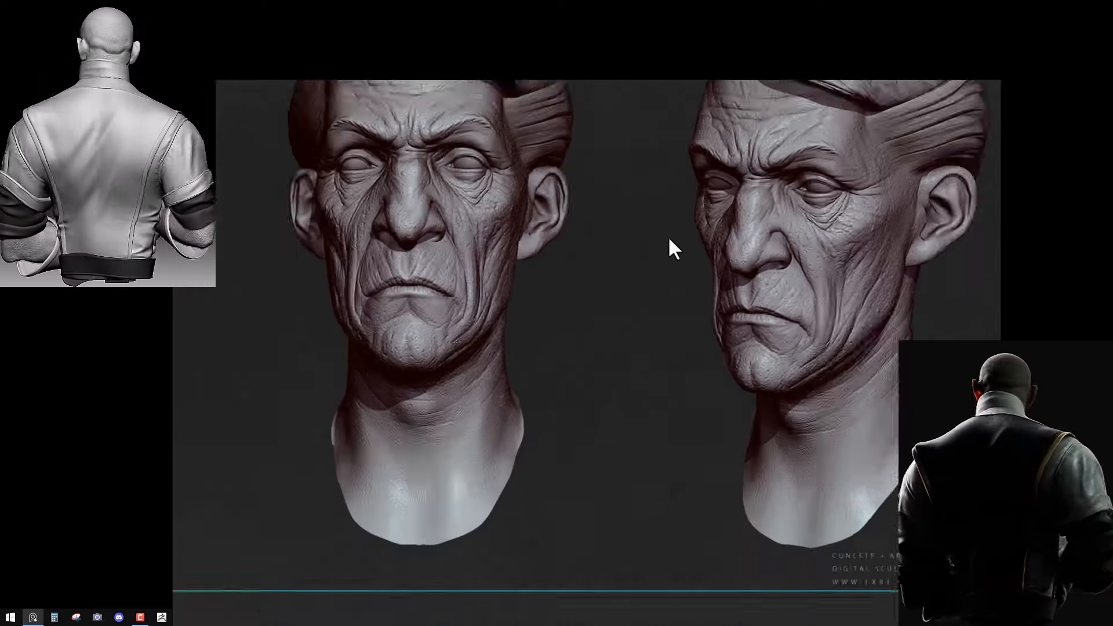
scroll(815, 214, "up", 2)
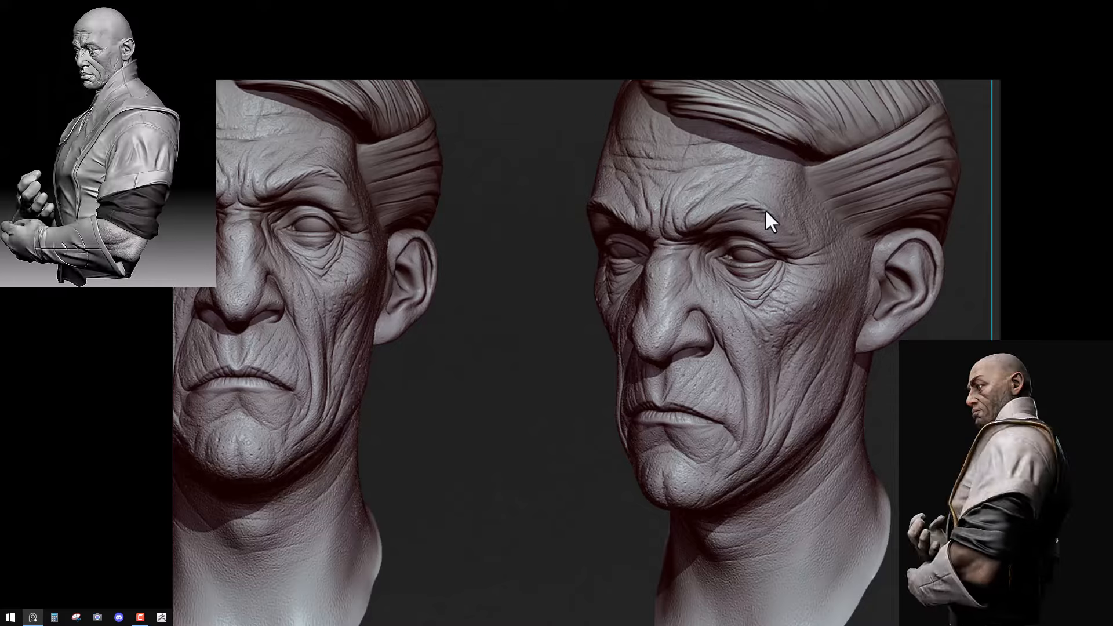
scroll(843, 360, "down", 2)
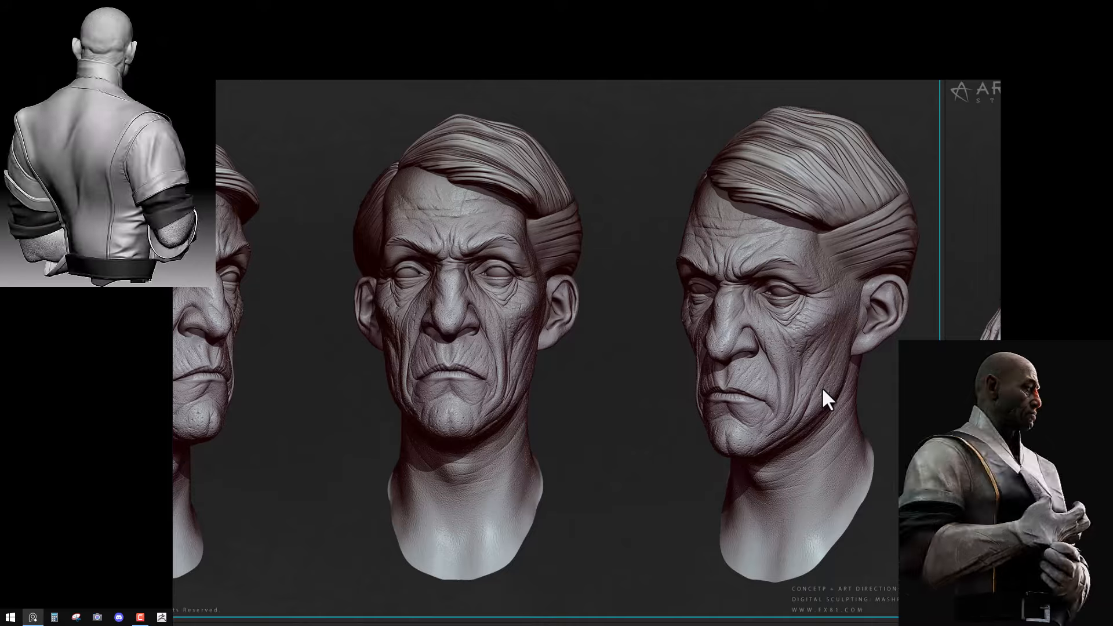
Step: Compare the Dishonored 2 head sculpts of the side-parted man and the short-haired man across their three-view sheets
scroll(821, 387, "down", 5)
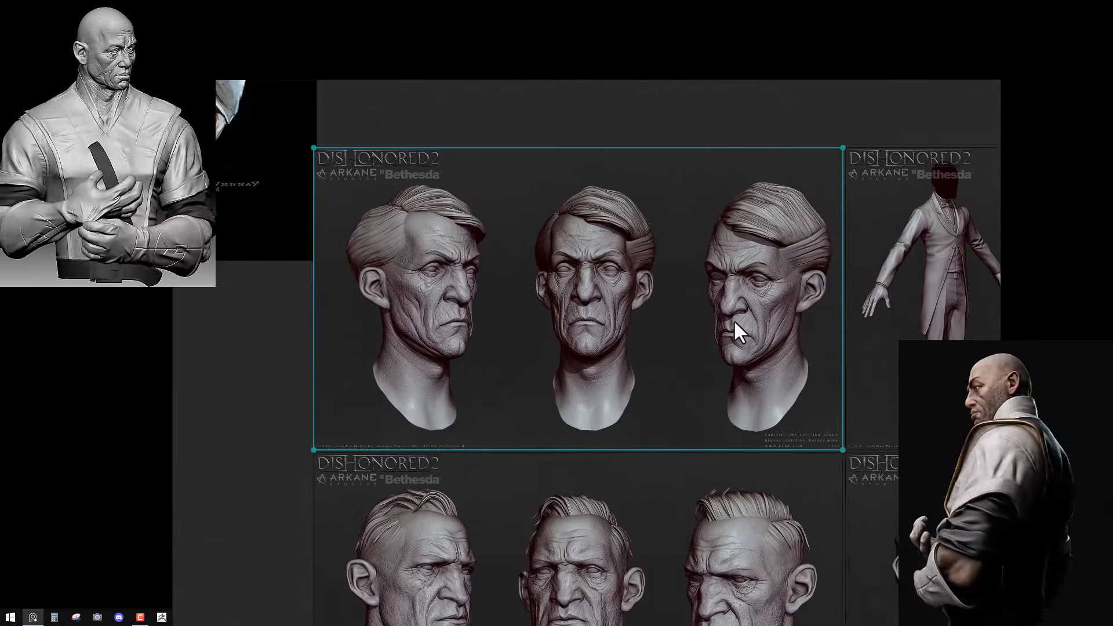
scroll(392, 253, "up", 5)
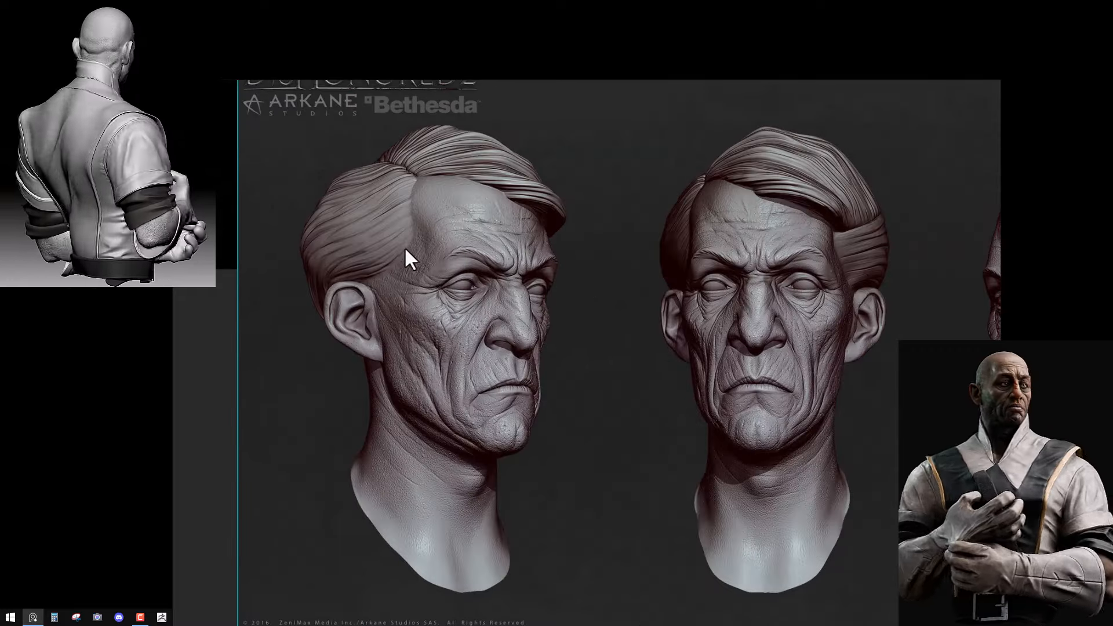
scroll(726, 321, "down", 3)
middle_click_drag(726, 321, 571, 142)
scroll(663, 395, "down", 1)
mouse_move(663, 395)
middle_mouse_down()
mouse_move(624, 270)
mouse_move(570, 173)
middle_mouse_up()
scroll(570, 173, "up", 1)
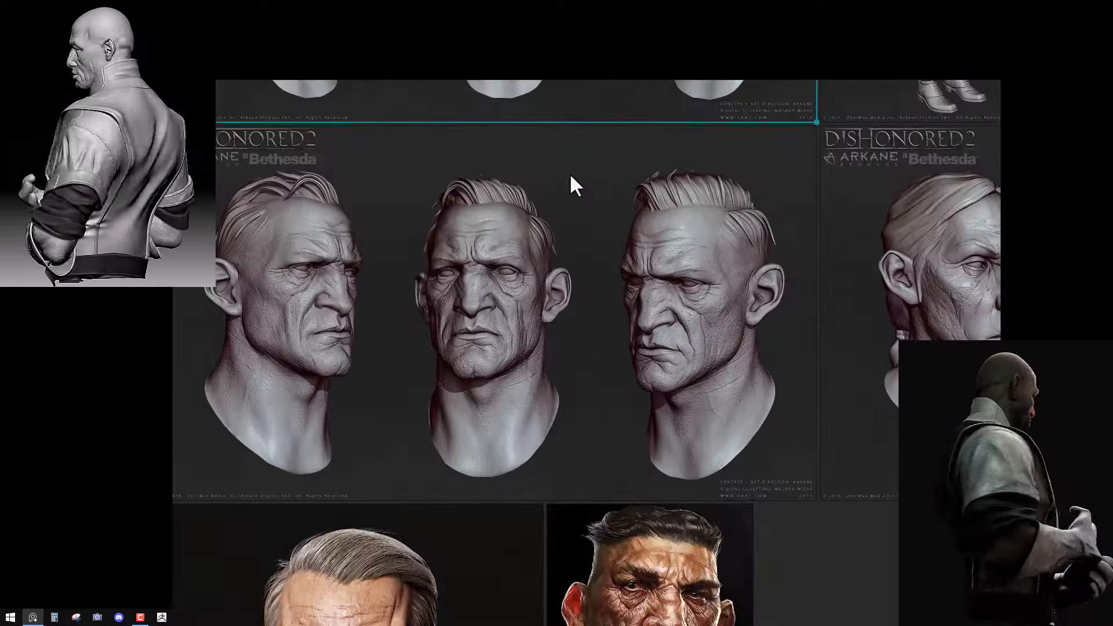
scroll(586, 229, "down", 2)
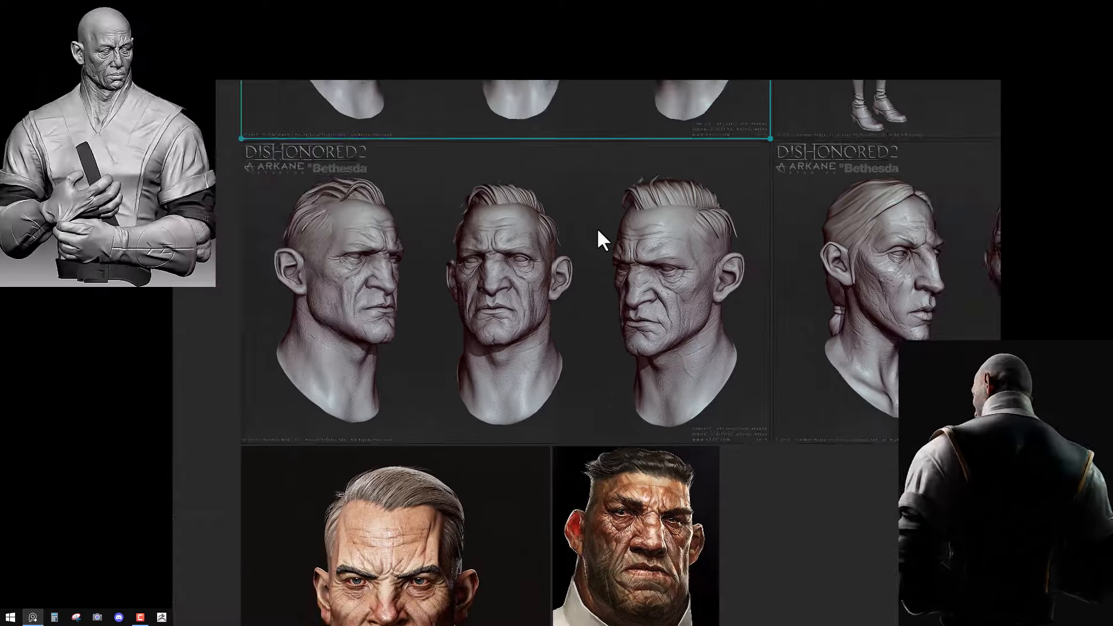
middle_click_drag(596, 227, 460, 172)
middle_click_drag(463, 274, 579, 166)
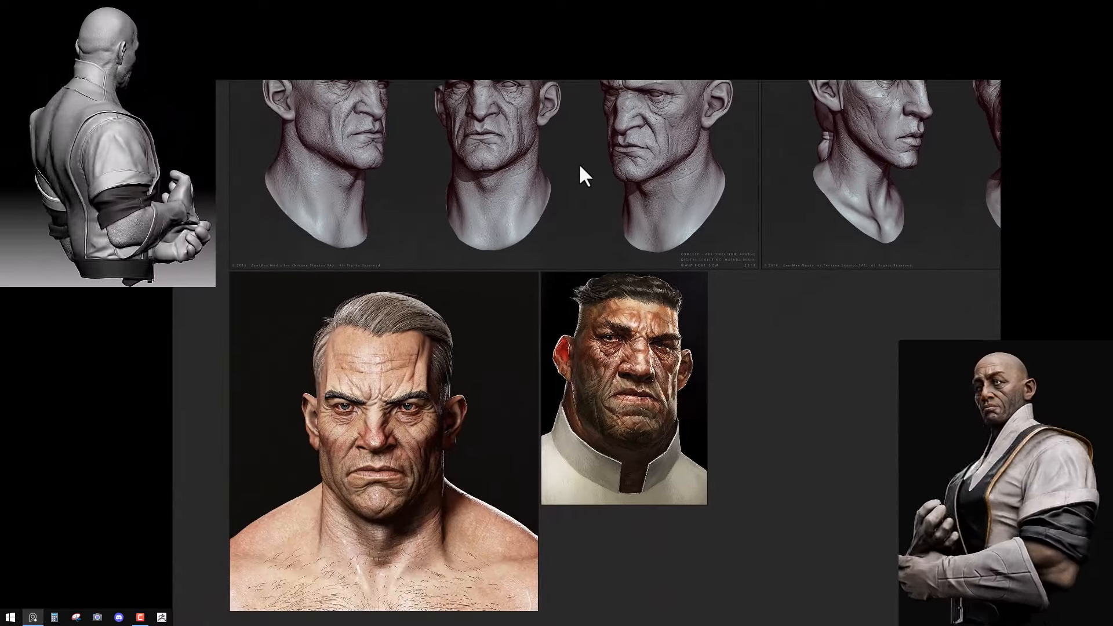
Step: Examine the two painted male portraits below the sculpts, the grey-haired shirtless man and the dark-haired man with the white collar
scroll(390, 454, "up", 2)
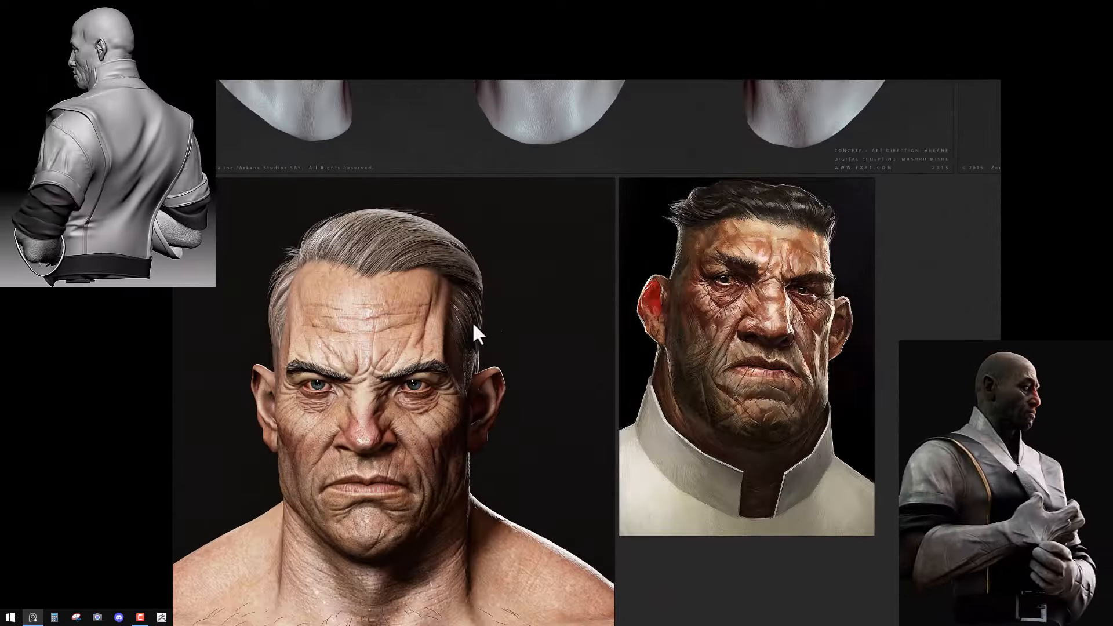
middle_click_drag(472, 321, 398, 272)
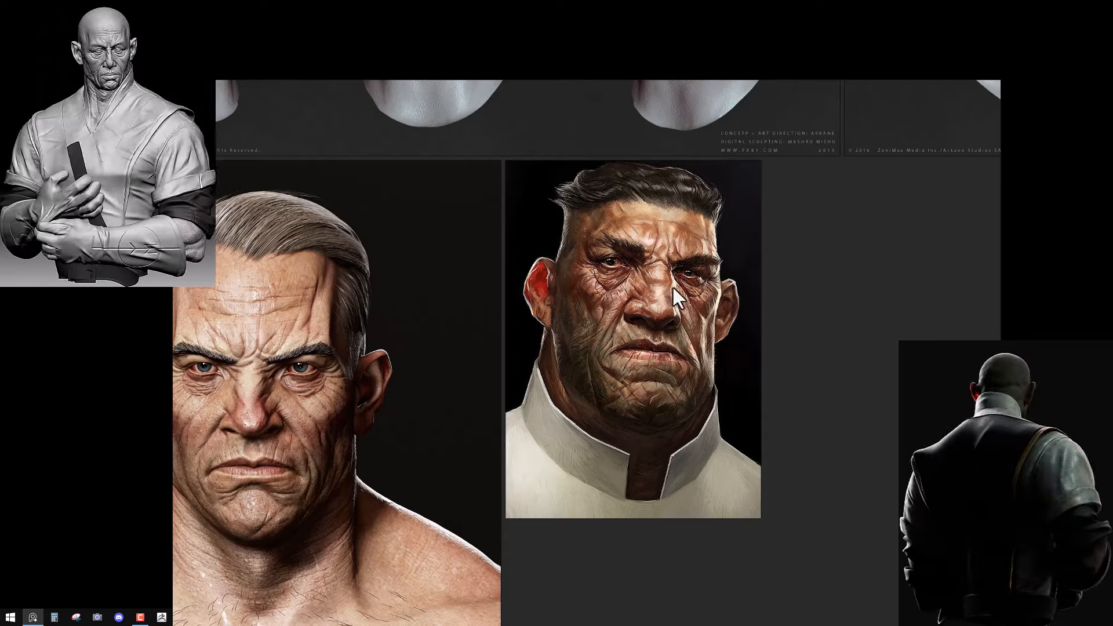
scroll(673, 288, "down", 3)
middle_click_drag(766, 169, 626, 291)
scroll(683, 245, "down", 1)
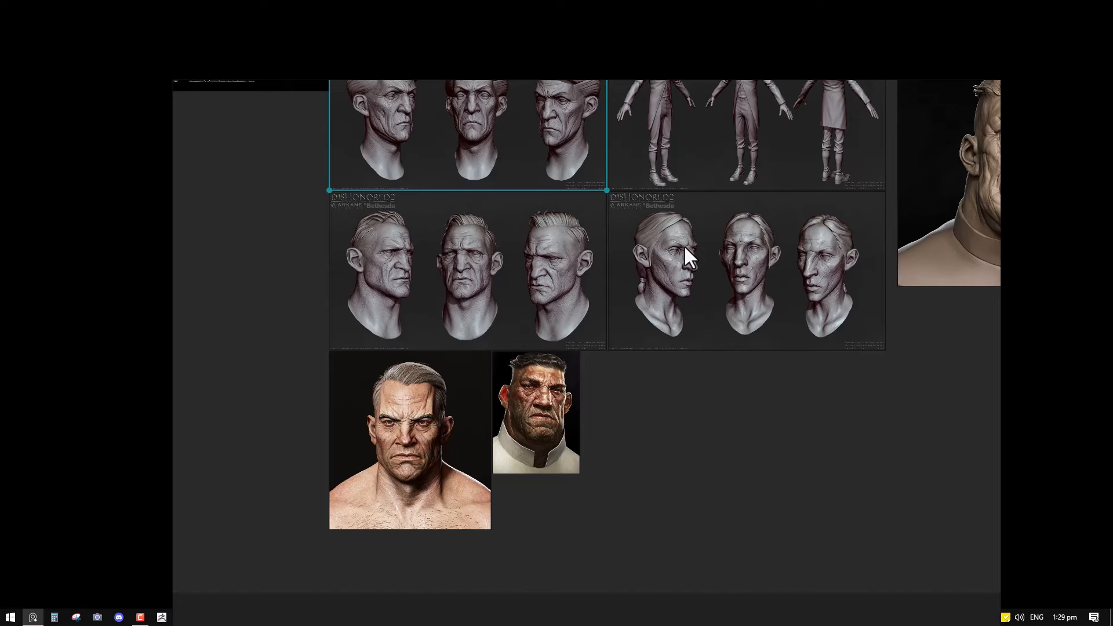
Step: Look over the clothed figure sculpts, the tied-hair heads and the collared bust, and return to the main character concept painting
middle_click_drag(722, 192, 567, 241)
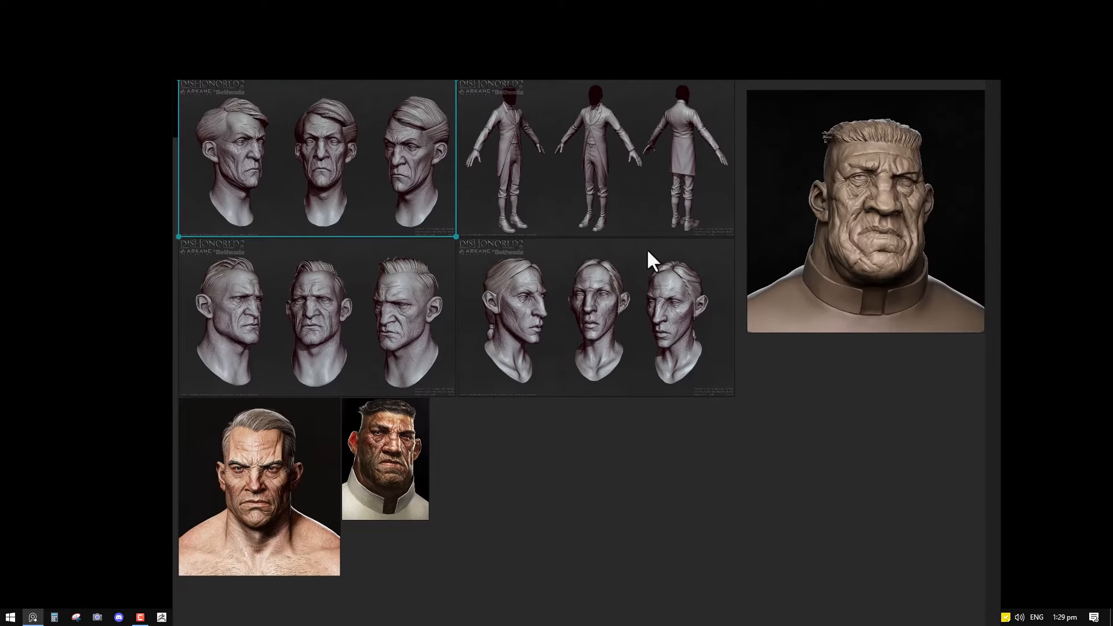
scroll(517, 272, "down", 5)
scroll(596, 378, "up", 3)
scroll(614, 214, "up", 3)
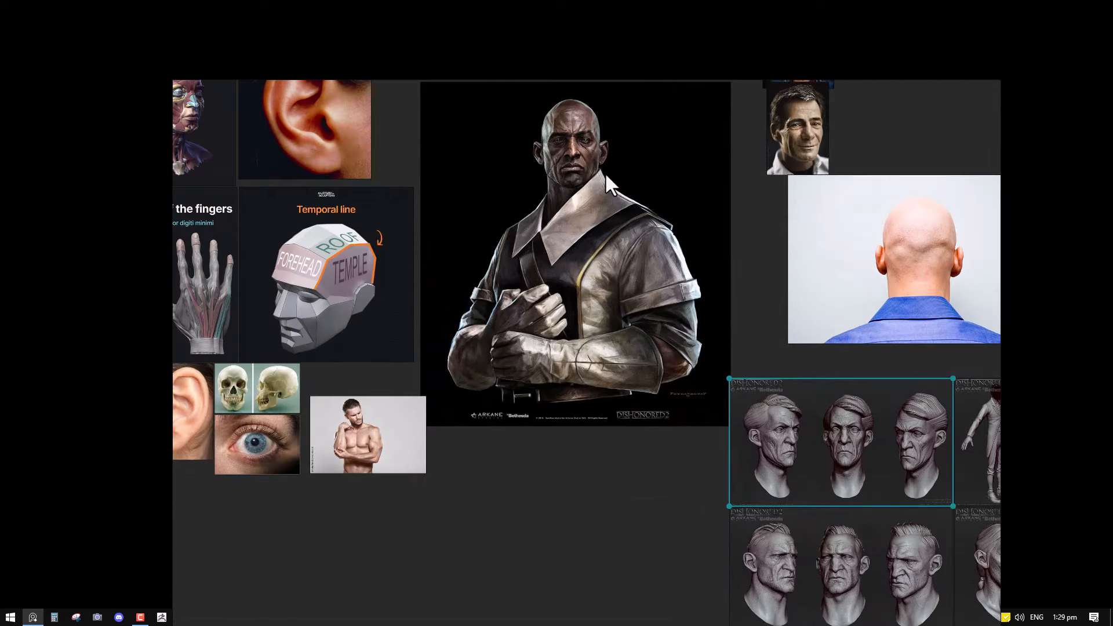
left_click(576, 158)
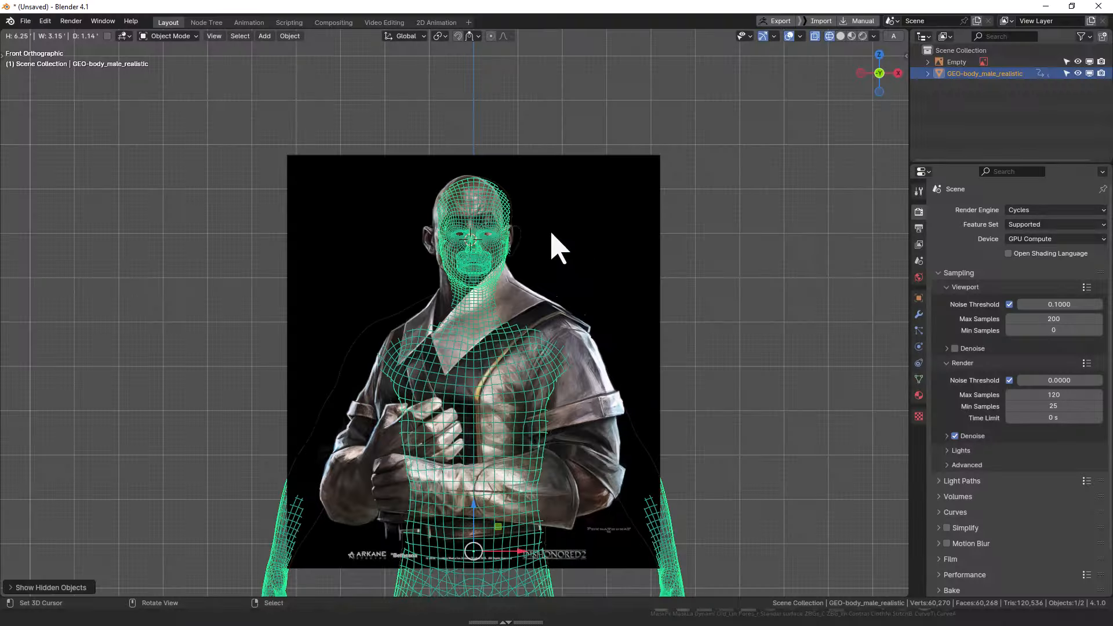
Step: Switch to Blender, add a UV sphere and scale it to the character's head in the front reference image
middle_click_drag(551, 243, 567, 422)
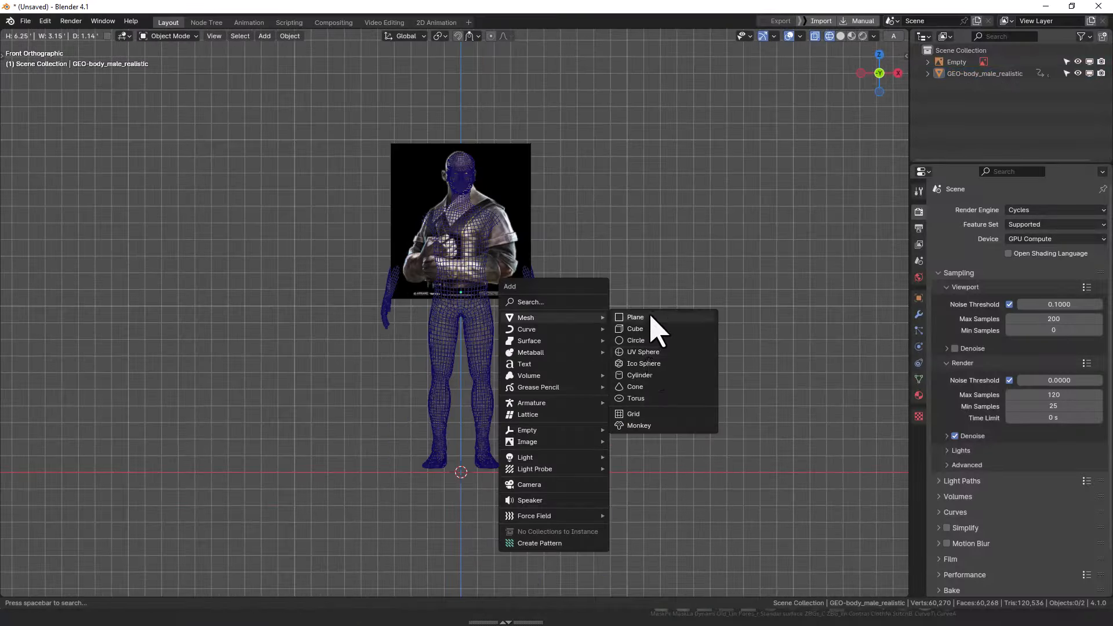
left_click(642, 352)
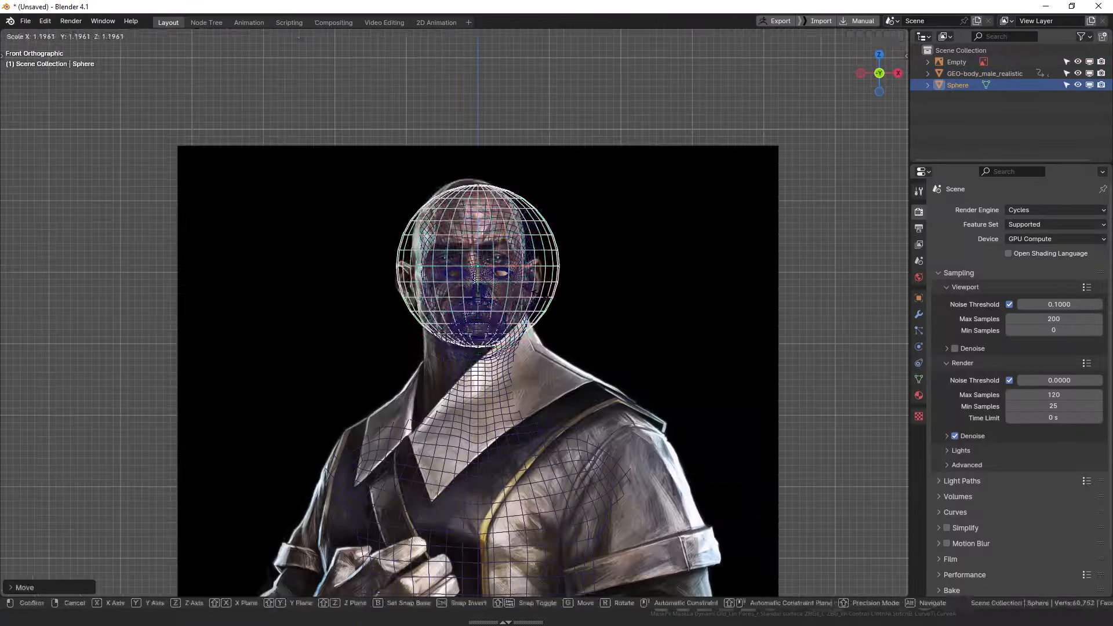
scroll(673, 214, "up", 3)
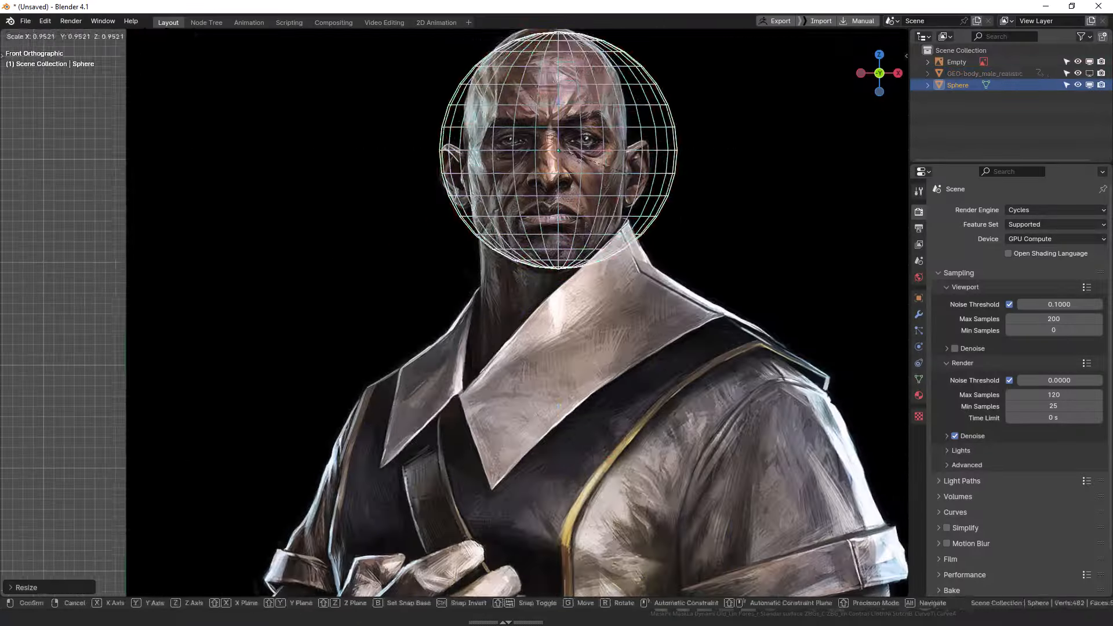
left_click(674, 214)
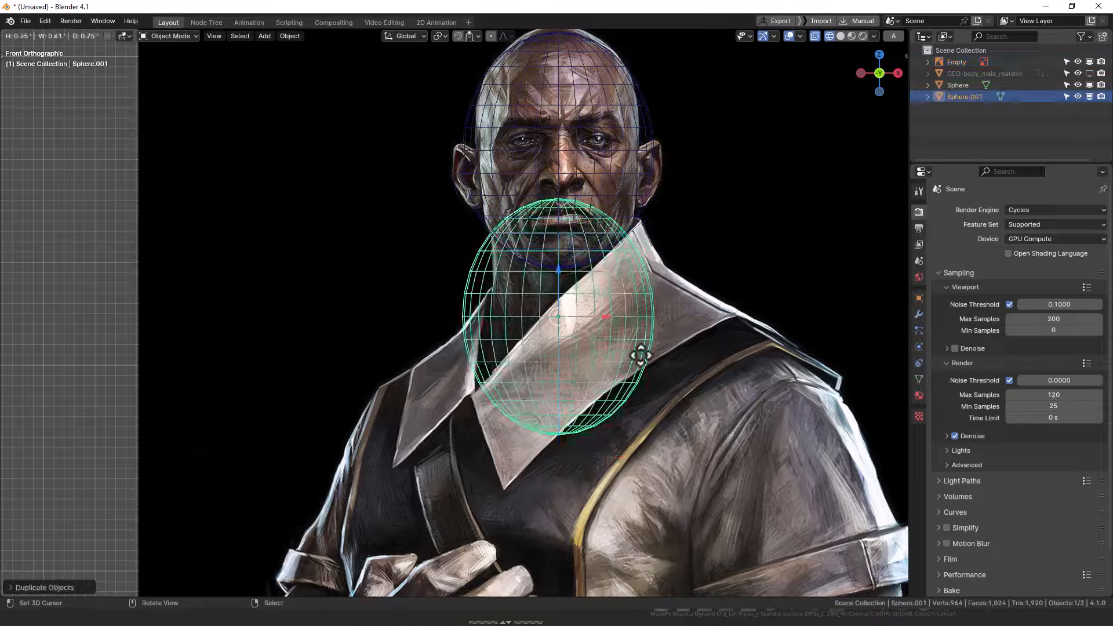
Step: Duplicate the head sphere into neck, chest, abdomen and shoulder forms, scaling and positioning each over the concept painting
scroll(641, 355, "down", 3)
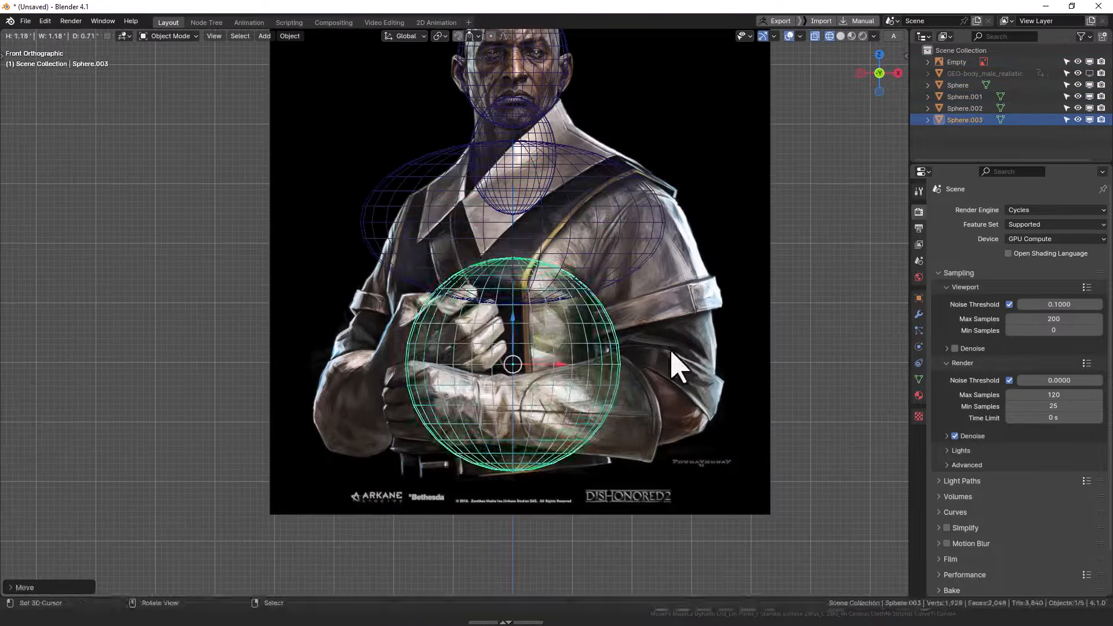
key("shift+d")
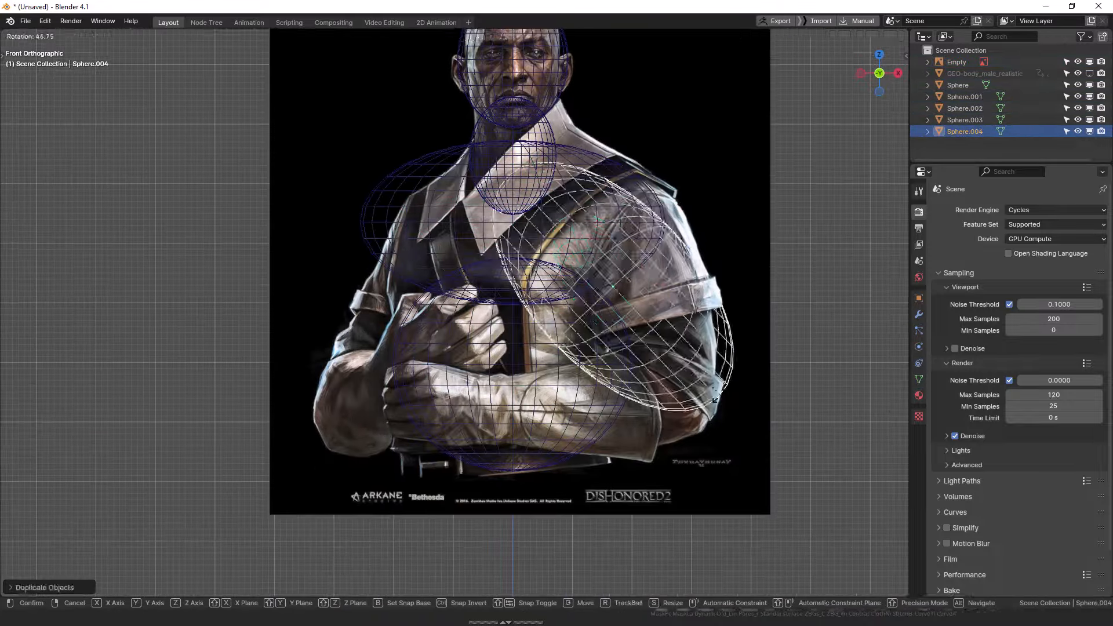
key("alt+s")
key("s")
left_click(728, 311)
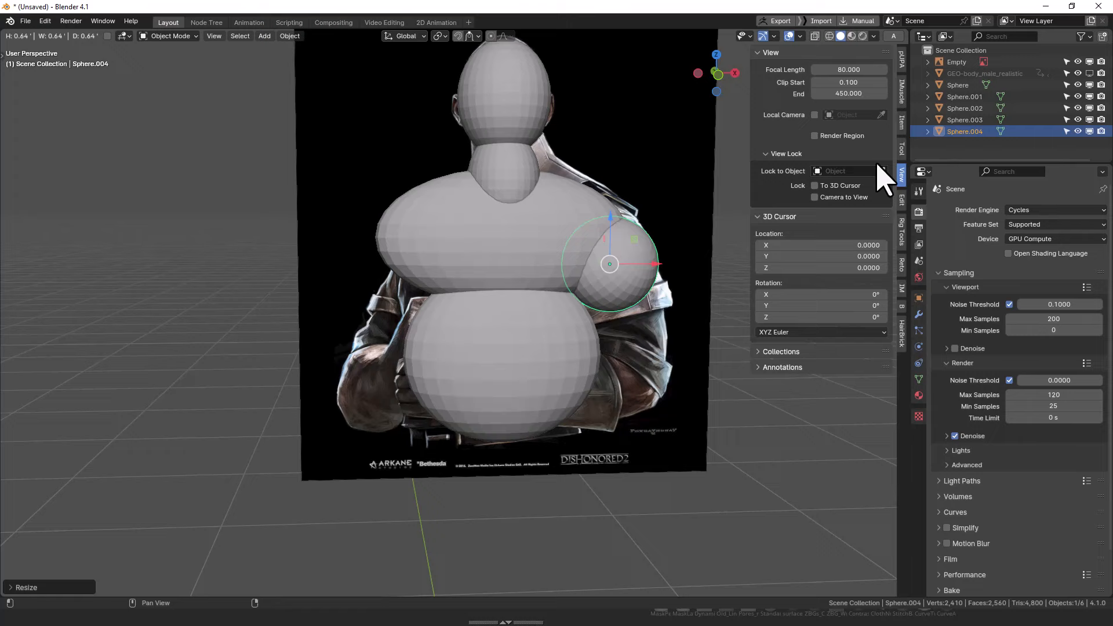
Step: Mirror the shoulder sphere across the chest and join all spheres into one mesh named body with its origin at the geometry
left_click(901, 264)
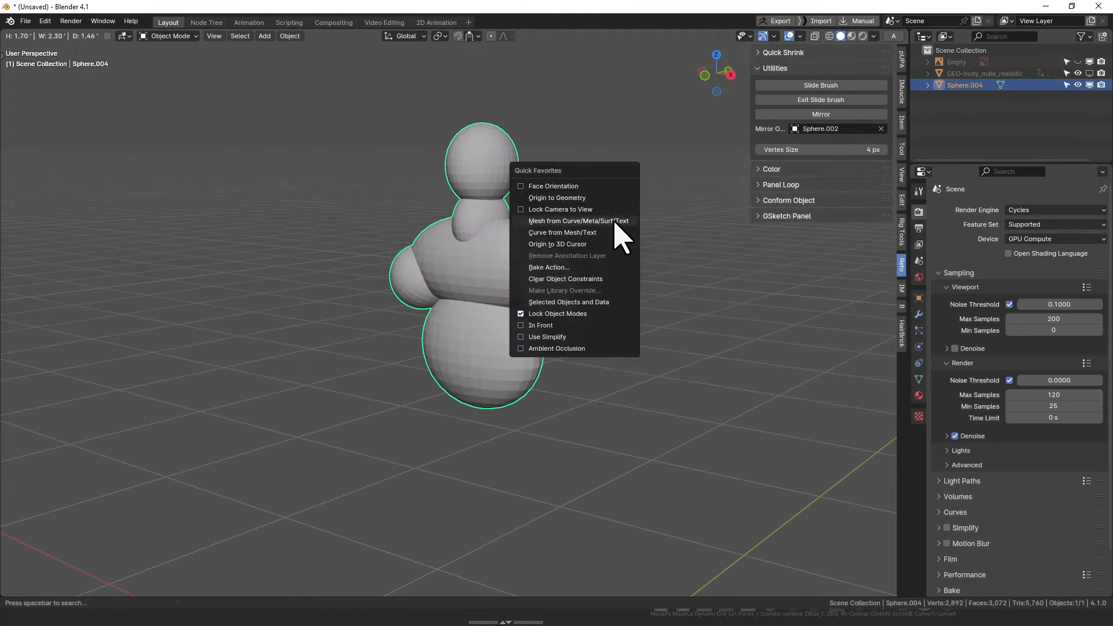
left_click(615, 220)
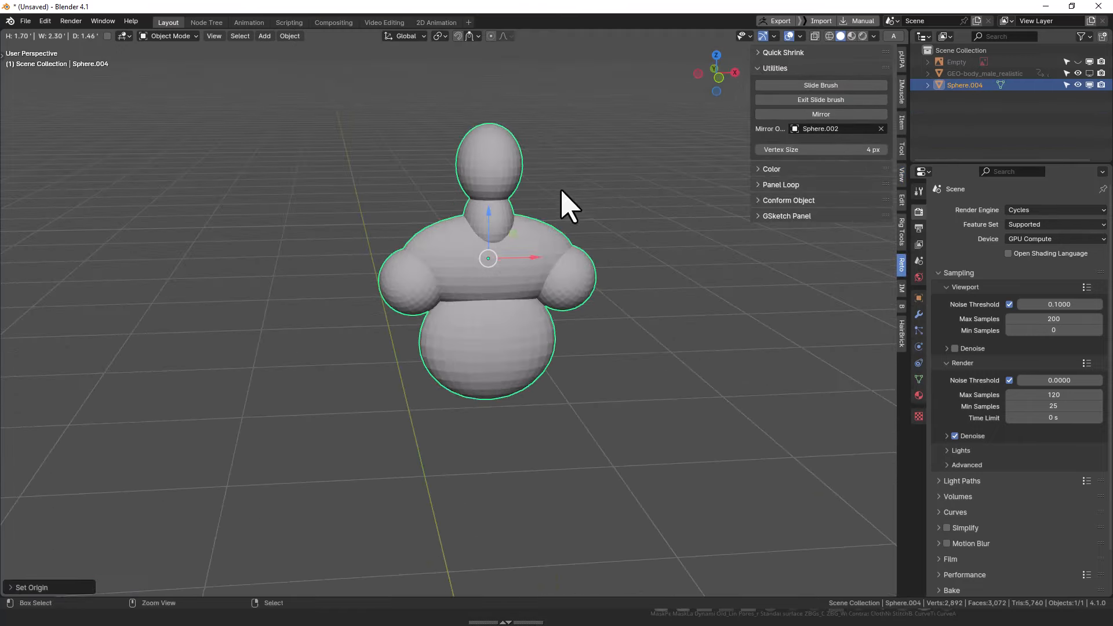
key("F2")
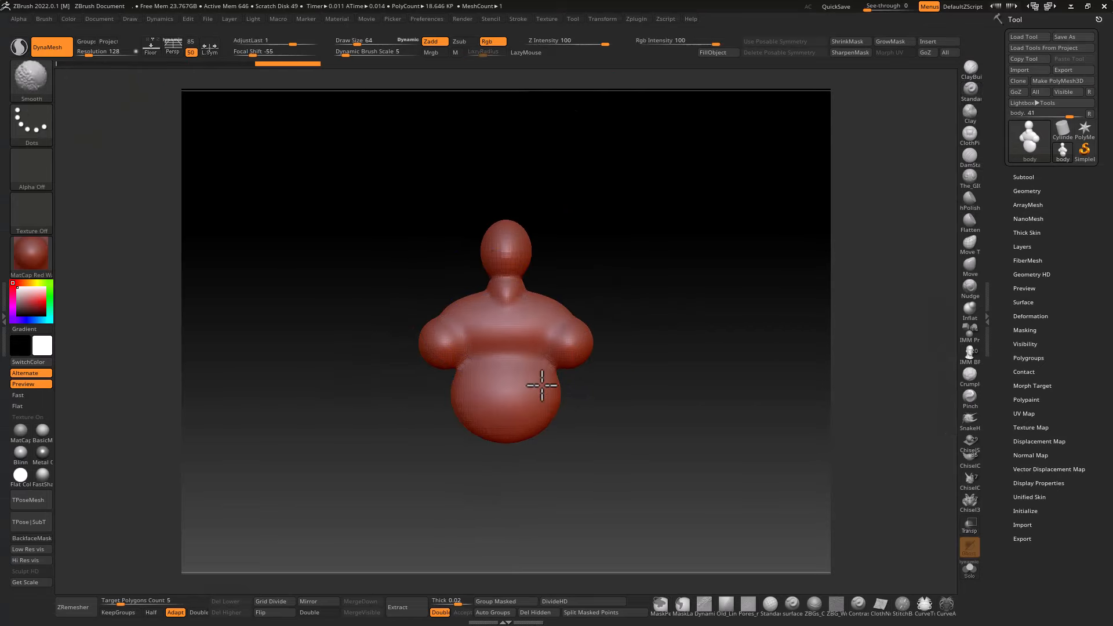
Step: Switch to ZBrush, apply the MatCap Gray material to the body, and block in the neck and chest with ClayBuildup and Flatten
left_click_drag(538, 386, 608, 266)
key("p")
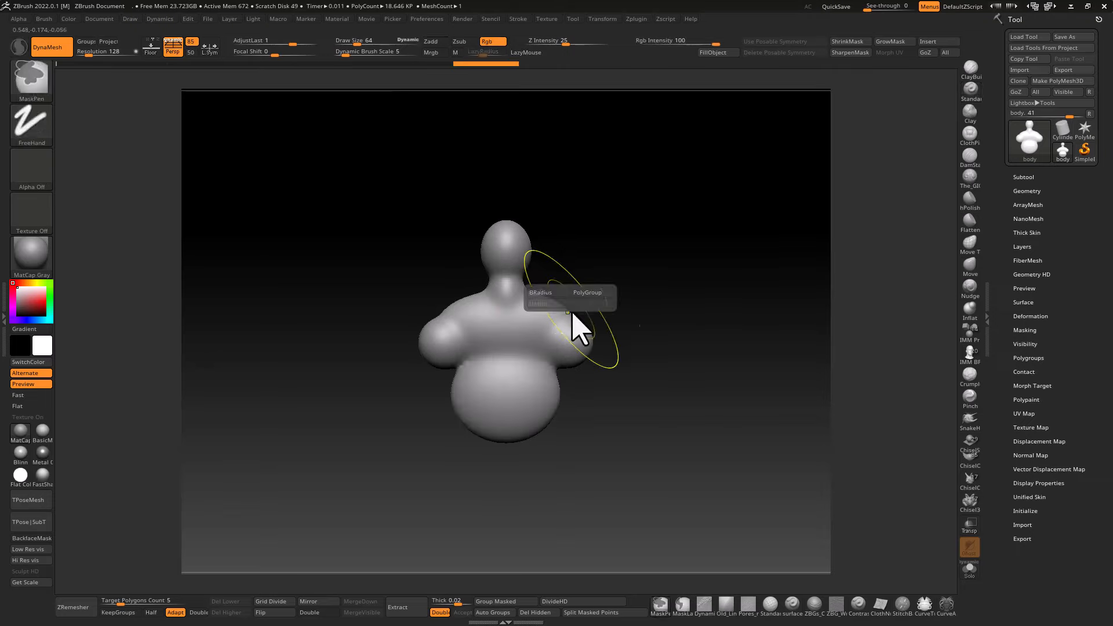
mouse_move(609, 301)
right_mouse_down()
mouse_move(656, 301)
mouse_move(656, 223)
mouse_move(561, 348)
right_mouse_up()
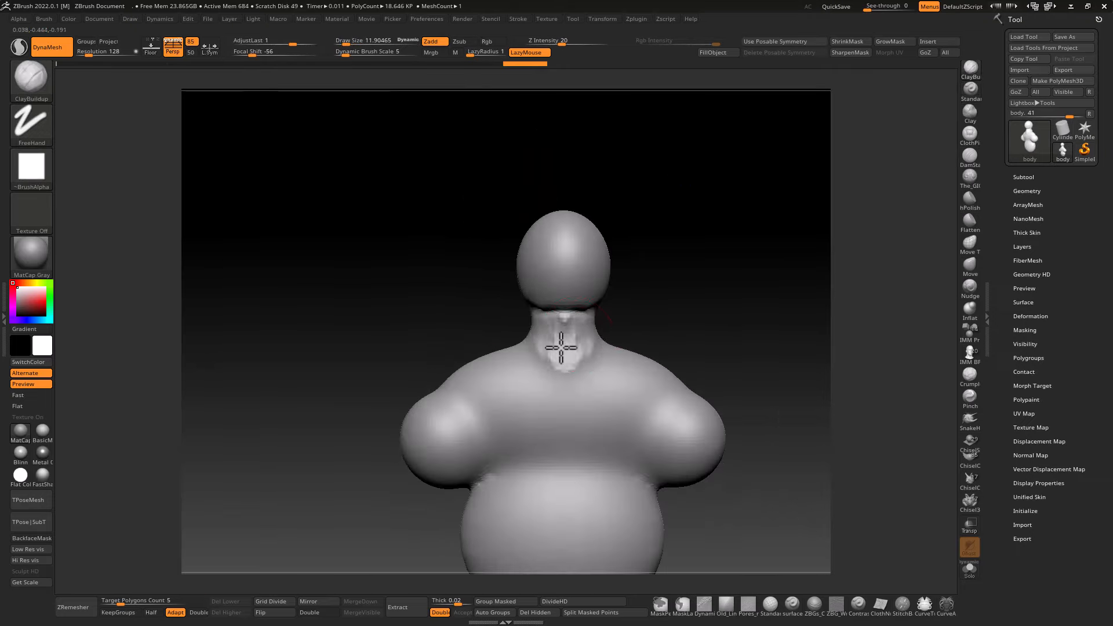
right_click_drag(679, 312, 653, 335, "alt")
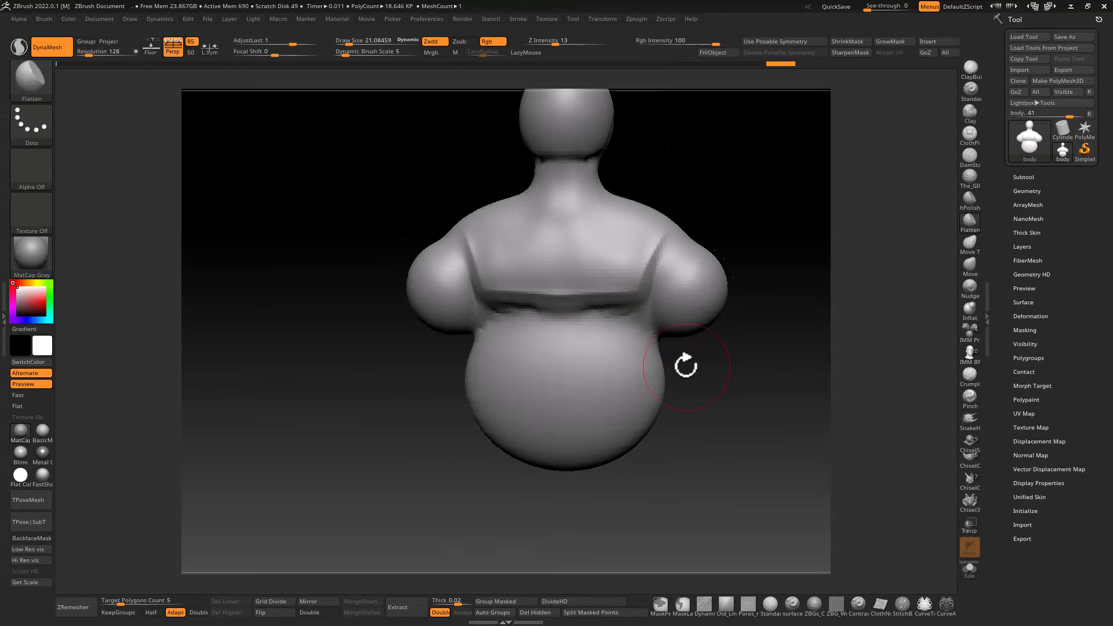
Step: Reshape the waist and shoulders with the Move brush and carve the collarbones, neck muscles, pectoral edges and torso midline
mouse_move(684, 365)
right_mouse_down()
mouse_move(733, 296)
mouse_move(634, 330)
mouse_move(786, 285)
right_mouse_up()
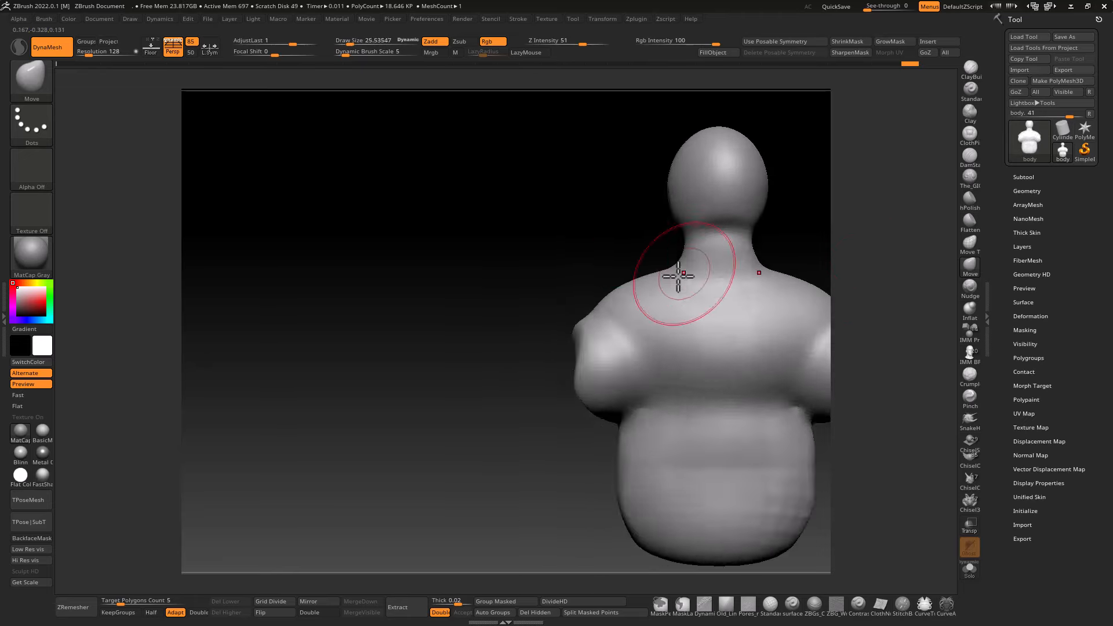
right_click_drag(678, 280, 671, 248)
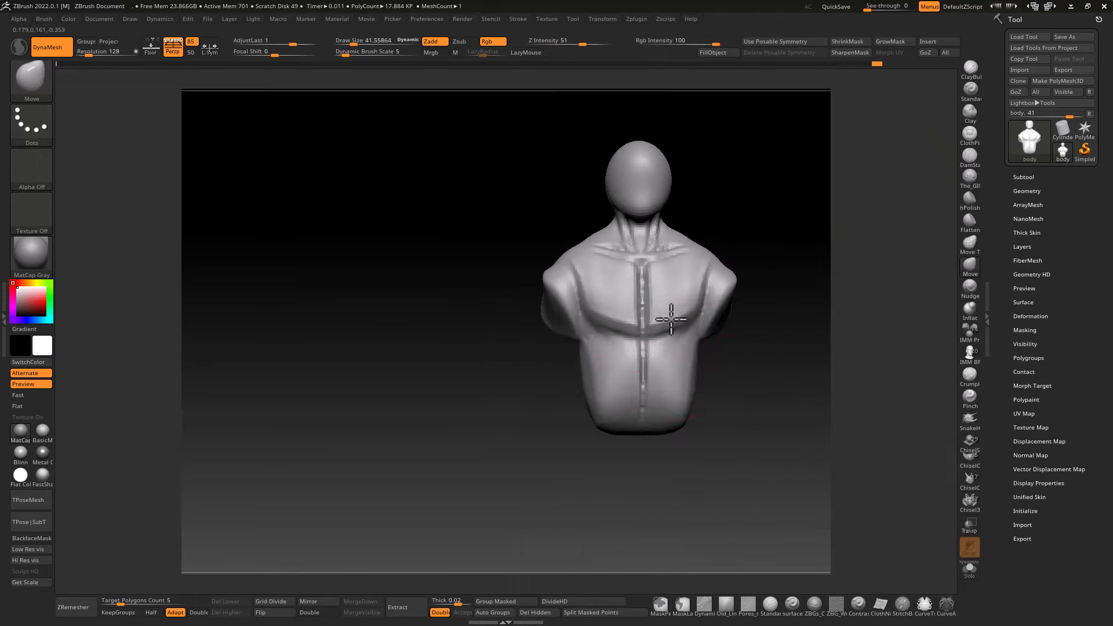
mouse_move(651, 318)
right_mouse_down()
mouse_move(720, 303)
mouse_move(713, 319)
right_mouse_up()
mouse_move(675, 264)
right_mouse_down()
mouse_move(745, 241)
mouse_move(735, 286)
right_mouse_up()
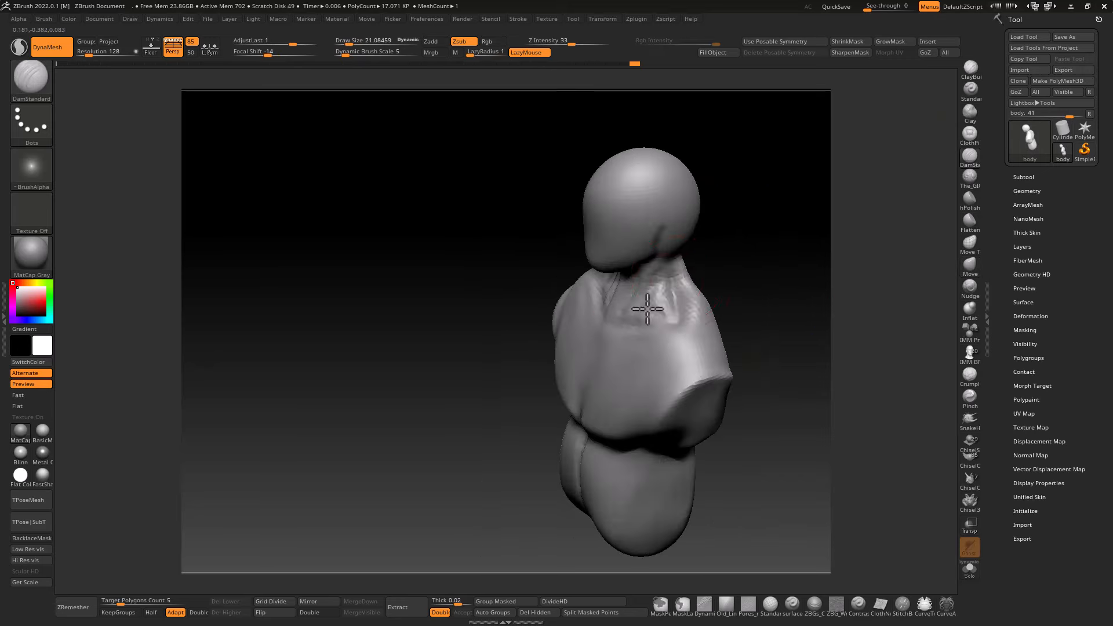
Step: Refine the silhouette of the head, jaw underside, neck and shoulders with the Move and Move Topological brushes
right_click_drag(650, 303, 651, 286)
key("s")
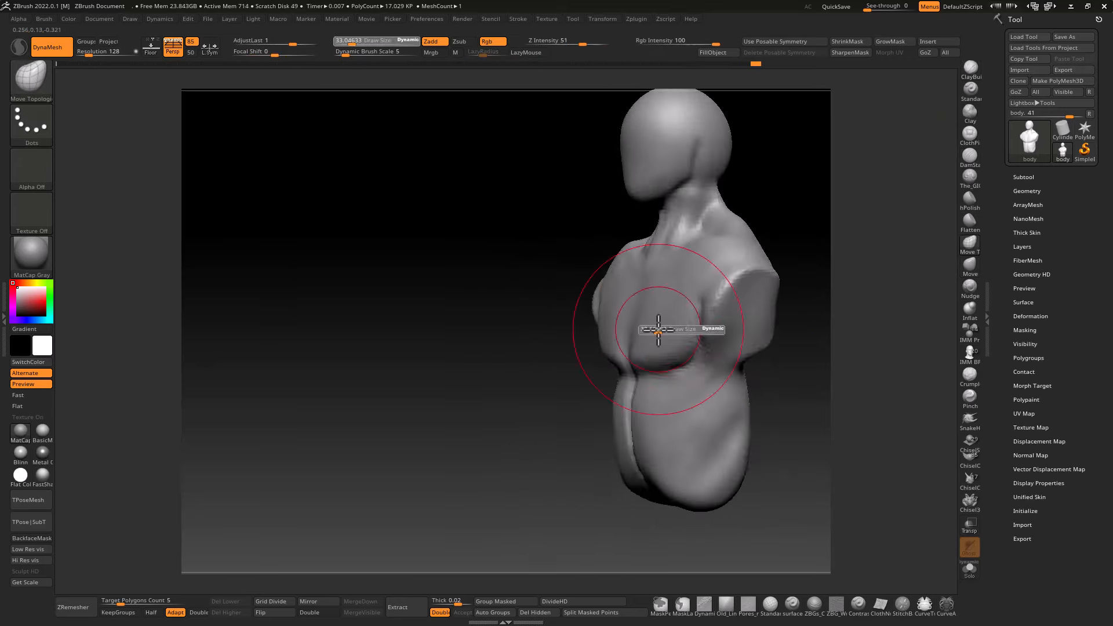
right_click_drag(658, 325, 747, 354)
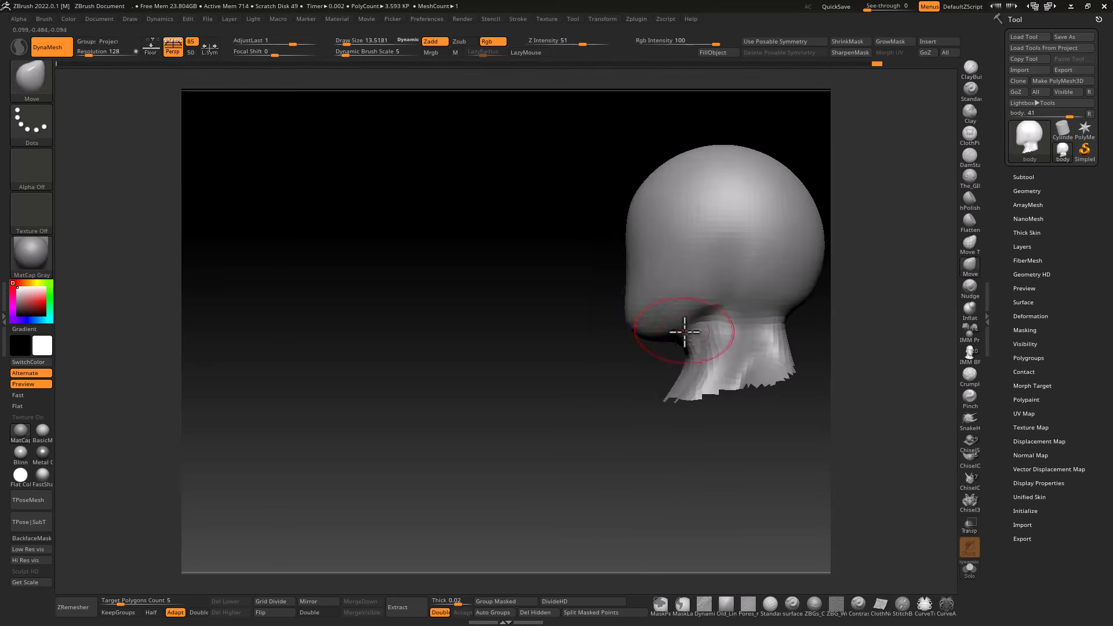
mouse_move(679, 322)
right_mouse_down()
mouse_move(703, 286)
mouse_move(698, 316)
right_mouse_up()
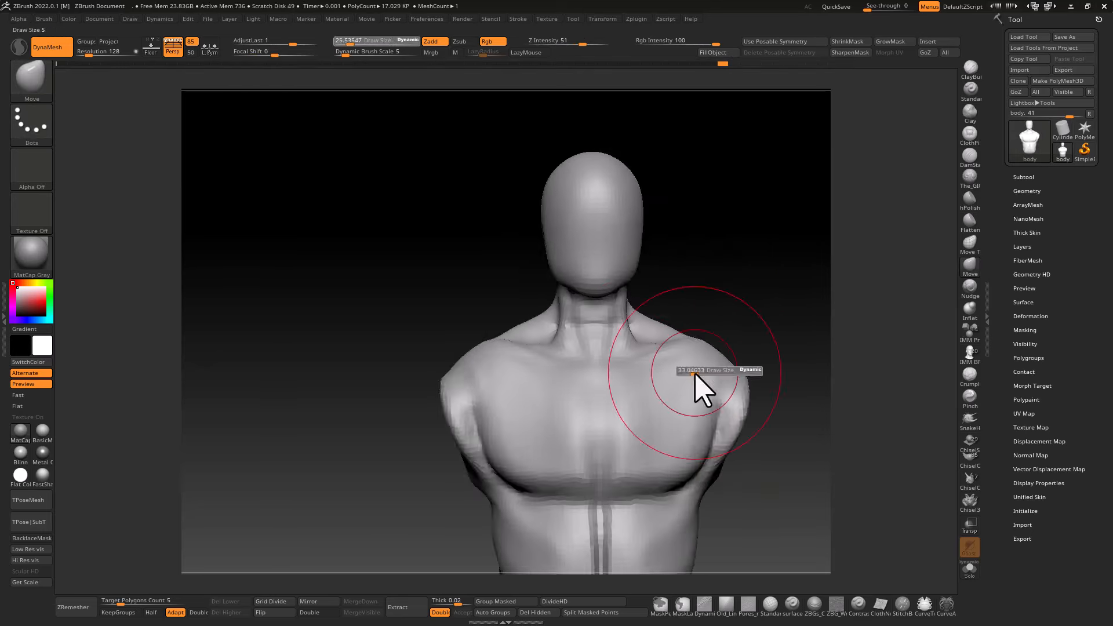
mouse_move(703, 384)
left_mouse_down("shift")
mouse_move(698, 367)
mouse_move(684, 370)
left_mouse_up("shift")
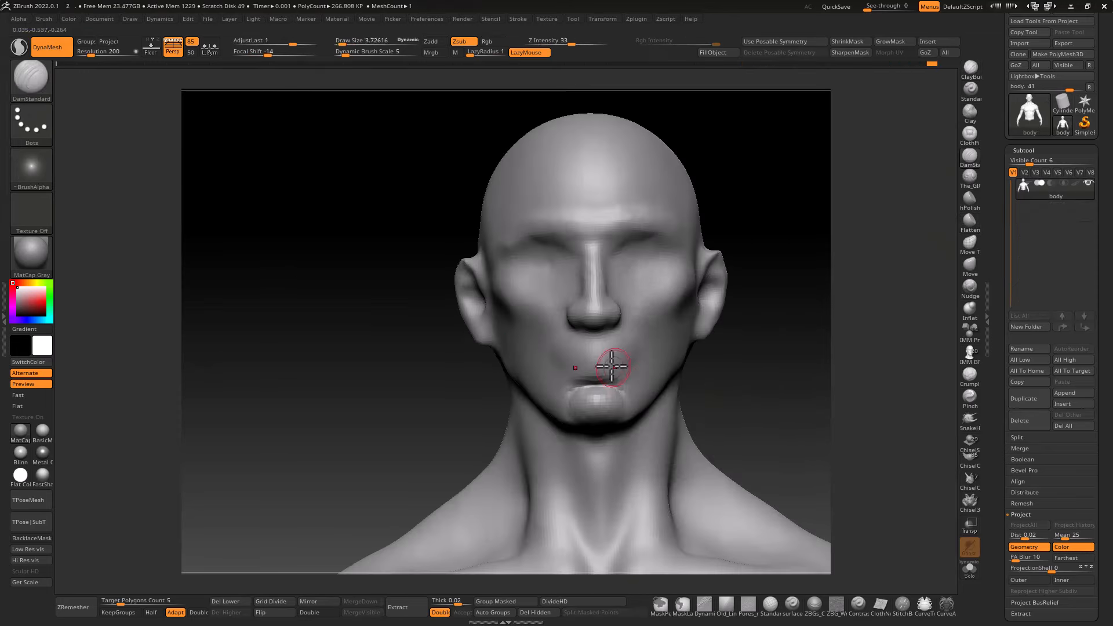
Step: Carve the line of the mouth below the nose and shape and smooth the upper and lower lips
mouse_move(626, 336)
right_mouse_down()
mouse_move(611, 367)
mouse_move(638, 347)
mouse_move(609, 373)
right_mouse_up()
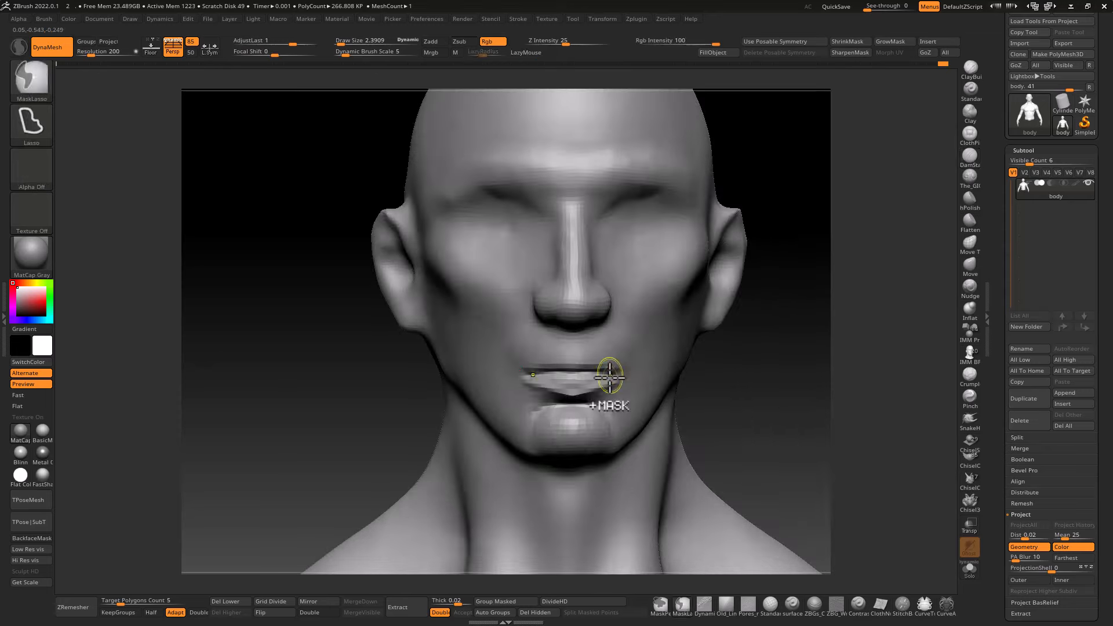
left_click_drag(608, 373, 624, 370, "shift")
mouse_move(574, 344)
right_mouse_down()
mouse_move(626, 296)
mouse_move(606, 284)
mouse_move(603, 313)
mouse_move(561, 305)
right_mouse_up()
Step: Carve the nasolabial folds and under-eye cheek creases with the DamStandard brush at a draw size of about 5.5
key("b")
key("d")
key("s")
key("s")
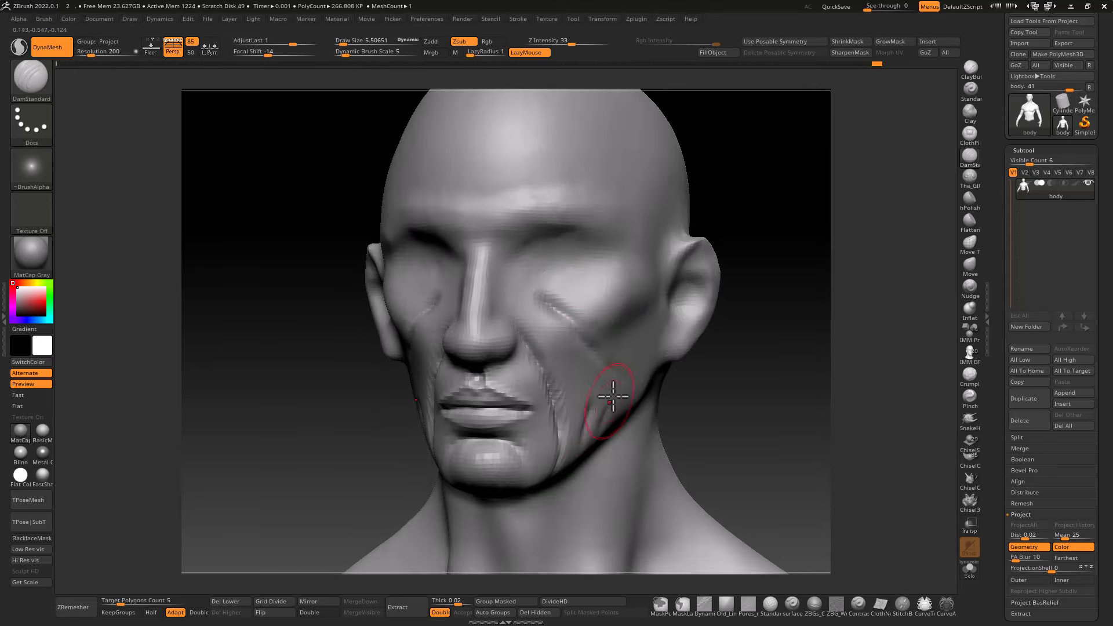
Step: Build up the jaw muscle and the cheekbone running back to the ear with the ClayBuildup brush
key("b")
key("c")
key("b")
right_click_drag(641, 387, 655, 363)
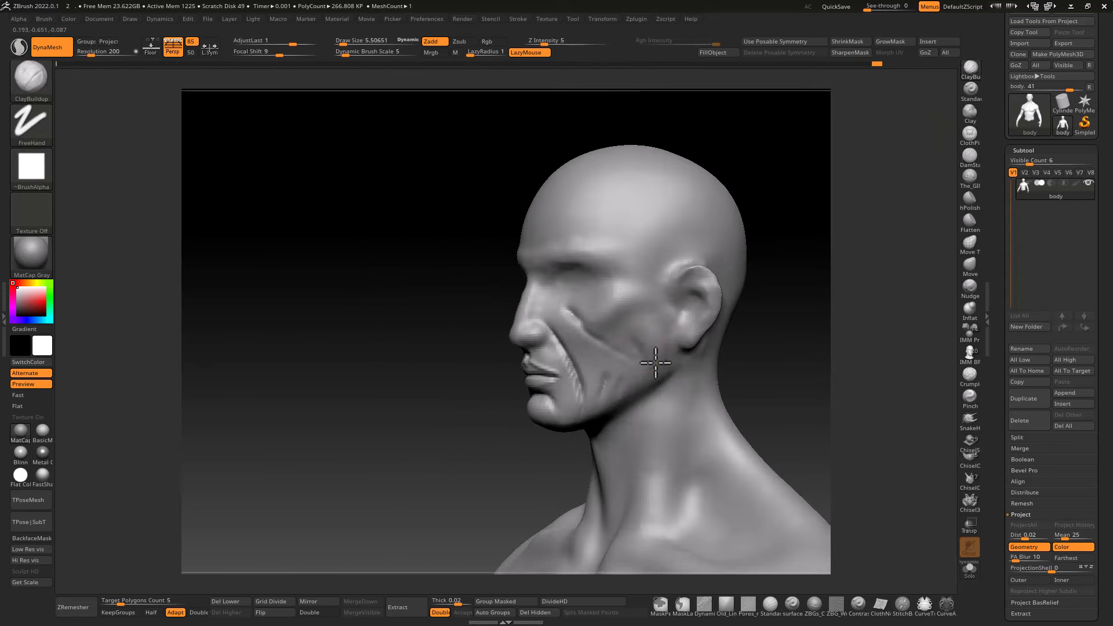
key("b")
key("s")
key("t")
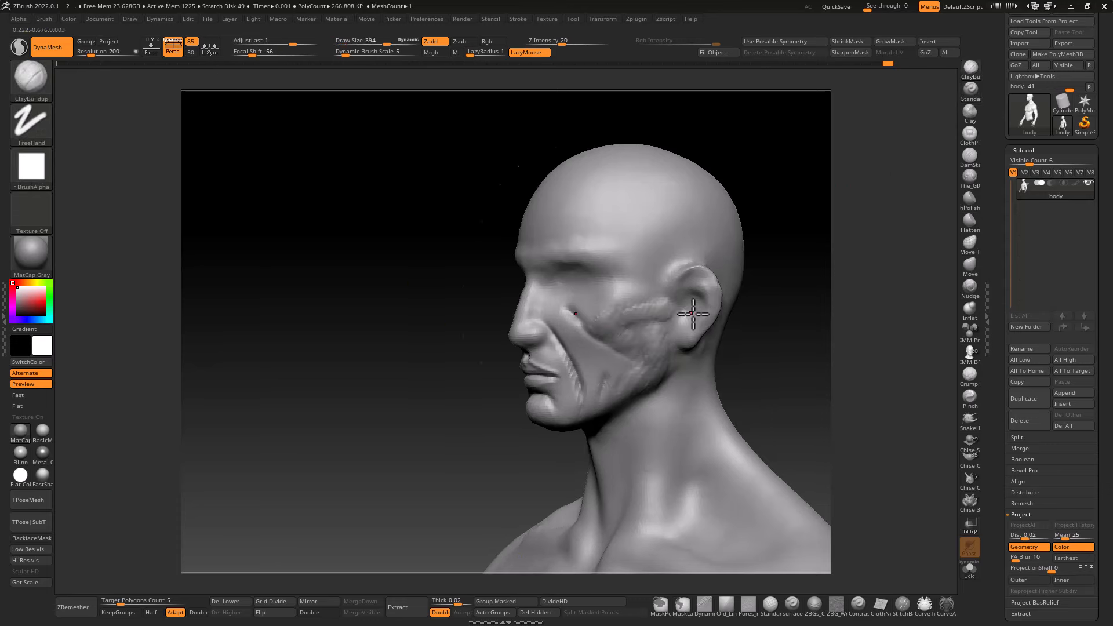
Step: Adjust the side profile of the face and head with the Move brush at a changed draw size
right_click_drag(628, 313, 653, 332, "shift")
key("s")
left_click(969, 267)
key("s")
mouse_move(748, 342)
right_mouse_down()
mouse_move(659, 346)
mouse_move(632, 313)
right_mouse_up()
Step: Isolate the head, neck and upper chest with a selection brush and delete the hidden rest of the body
left_click(31, 78, "ctrl+shift")
left_click(489, 138, "ctrl+shift")
right_click_drag(774, 414, 775, 389, "ctrl")
left_click_drag(643, 440, 580, 429, "ctrl+shift")
right_click_drag(771, 405, 697, 437, "shift")
key("ctrl+z")
mouse_move(645, 423)
left_mouse_down("ctrl+shift")
mouse_move(591, 268)
mouse_move(579, 394)
left_mouse_up("ctrl+shift")
mouse_move(729, 386)
left_mouse_down("ctrl+shift")
mouse_move(737, 486)
mouse_move(759, 406)
left_mouse_up("ctrl+shift")
key("space")
left_click(530, 610)
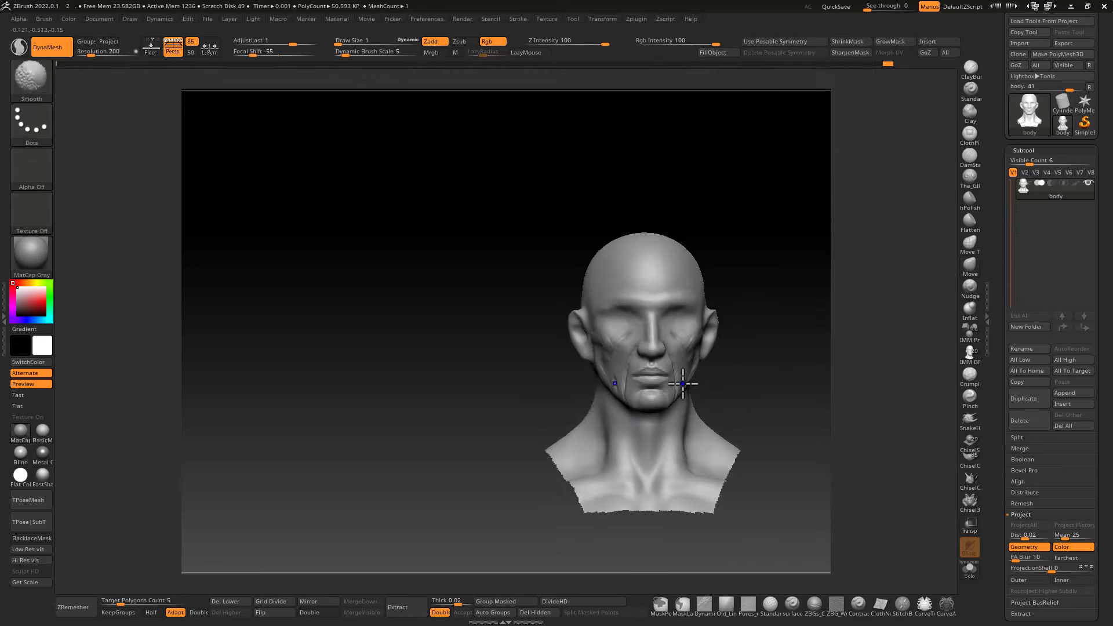
Step: Refine the proportions of the head and neck with the Move brush
right_click_drag(687, 382, 661, 389)
right_click_drag(661, 388, 688, 475, "ctrl")
key("b")
key("m")
key("v")
mouse_move(576, 412)
right_mouse_down("shift")
mouse_move(680, 358)
mouse_move(645, 367)
mouse_move(668, 341)
mouse_move(596, 310)
mouse_move(603, 325)
mouse_move(614, 244)
right_mouse_up("shift")
Step: Build up the eyeball volumes inside the sockets with ClayBuildup at a draw size of about 2.4 and smooth them
left_click(970, 68)
mouse_move(590, 334)
right_mouse_down("shift")
mouse_move(580, 323)
mouse_move(646, 343)
right_mouse_up("shift")
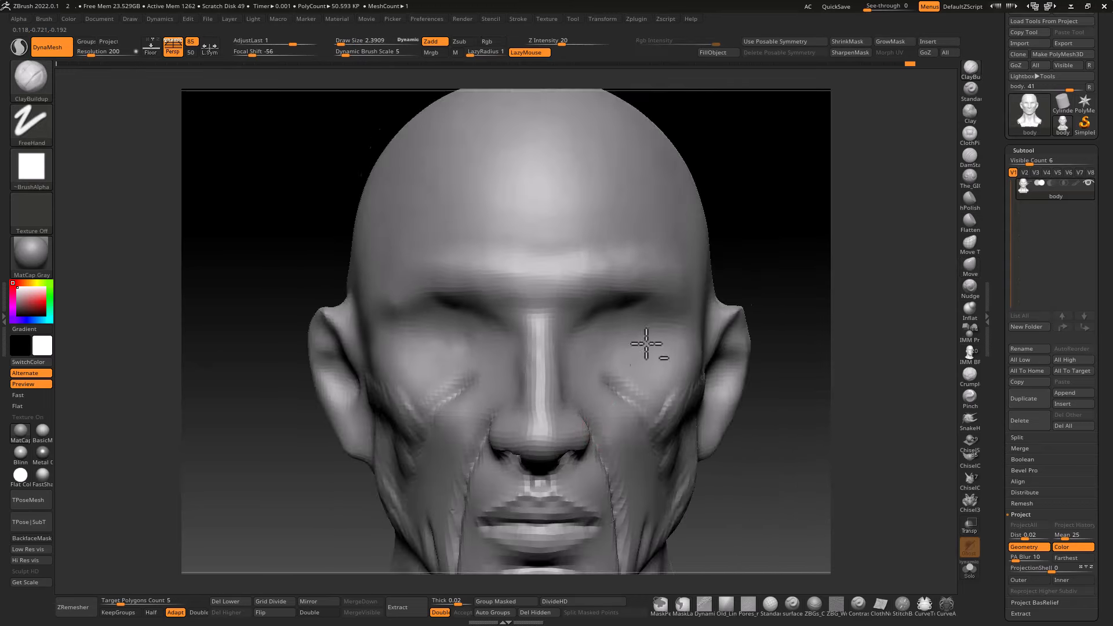
mouse_move(621, 340)
left_mouse_down("shift")
mouse_move(631, 332)
mouse_move(620, 355)
mouse_move(608, 323)
mouse_move(590, 327)
mouse_move(553, 423)
left_mouse_up("shift")
mouse_move(564, 387)
right_mouse_down()
mouse_move(529, 405)
mouse_move(666, 371)
mouse_move(565, 376)
right_mouse_up()
Step: Carve the side planes of the nose and the crease between the brows with DamStandard at a draw size of about 1.9
left_click(969, 158)
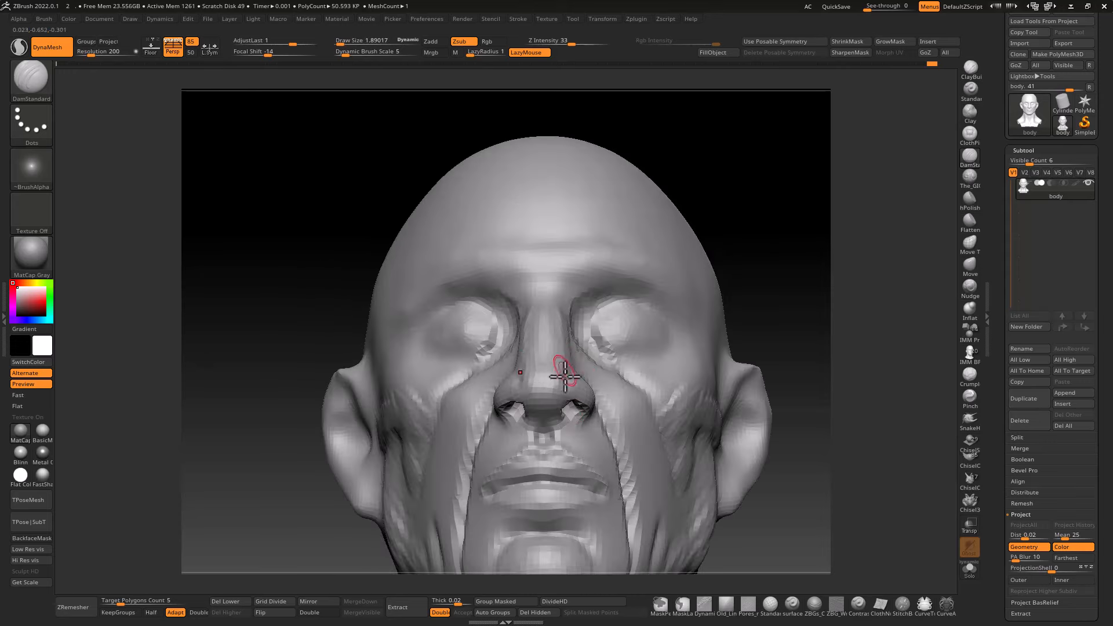
left_click_drag(562, 387, 563, 331)
right_click_drag(565, 243, 525, 369)
left_click_drag(541, 328, 542, 284)
Step: Refine the skull's shape with the Move brush and smooth the temple planes on both sides of the forehead
left_click(966, 269)
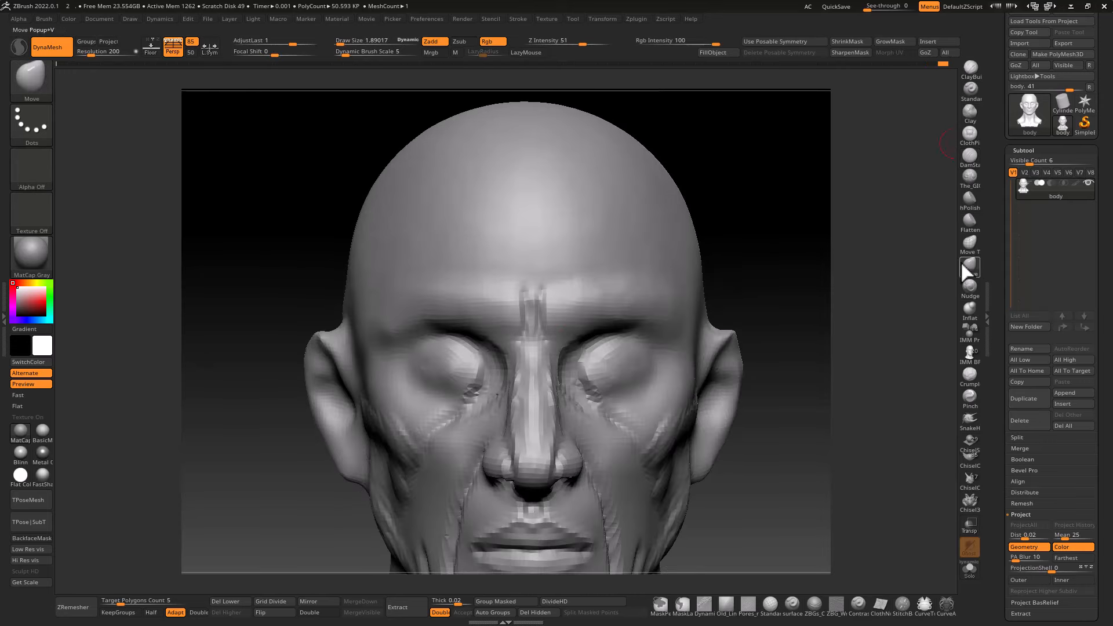
right_click_drag(695, 261, 653, 258, "ctrl")
left_click_drag(653, 258, 673, 244, "shift")
right_click_drag(690, 249, 748, 235, "shift")
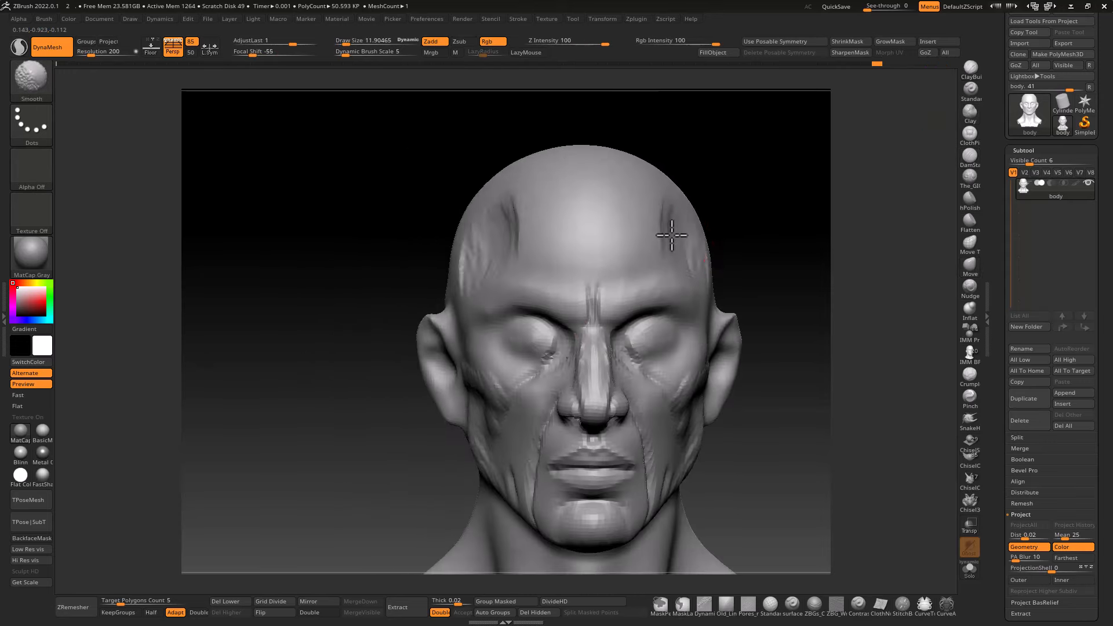
left_click_drag(670, 234, 670, 253, "shift")
right_click_drag(803, 272, 745, 301)
Step: Build up the brow ridge, outer eye sockets and frown muscles of the lower forehead with ClayBuildup and smooth them
key("b")
key("c")
key("b")
left_click_drag(722, 302, 705, 328)
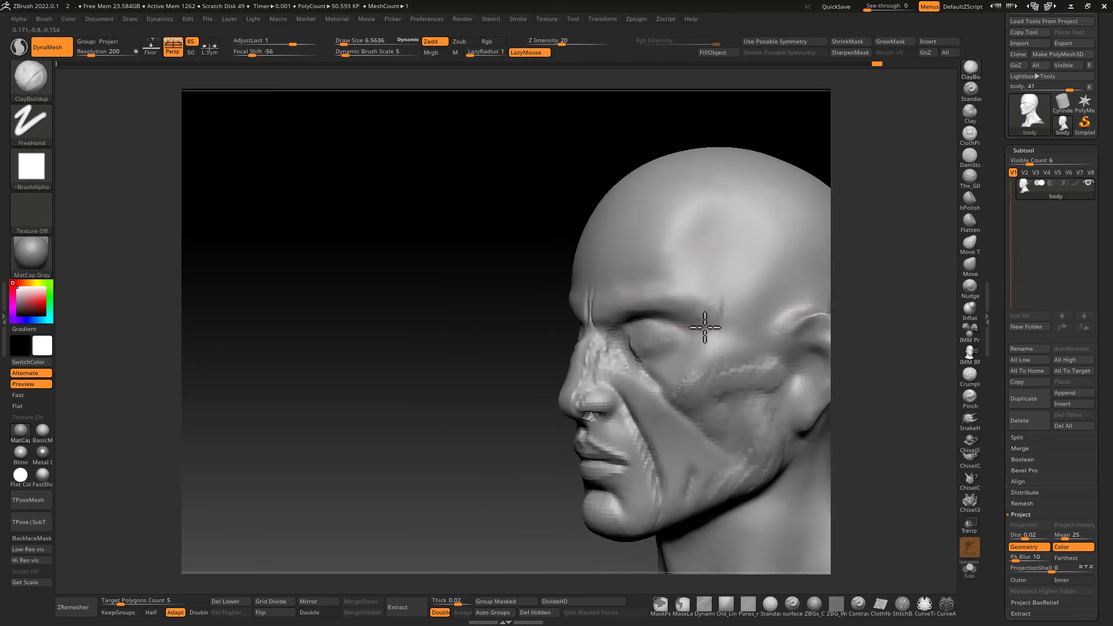
right_click_drag(681, 300, 606, 265)
mouse_move(606, 265)
left_mouse_down()
mouse_move(599, 259)
mouse_move(628, 243)
left_mouse_up()
mouse_move(628, 242)
right_mouse_down()
mouse_move(640, 230)
mouse_move(651, 244)
right_mouse_up()
left_click_drag(621, 266, 611, 258, "shift")
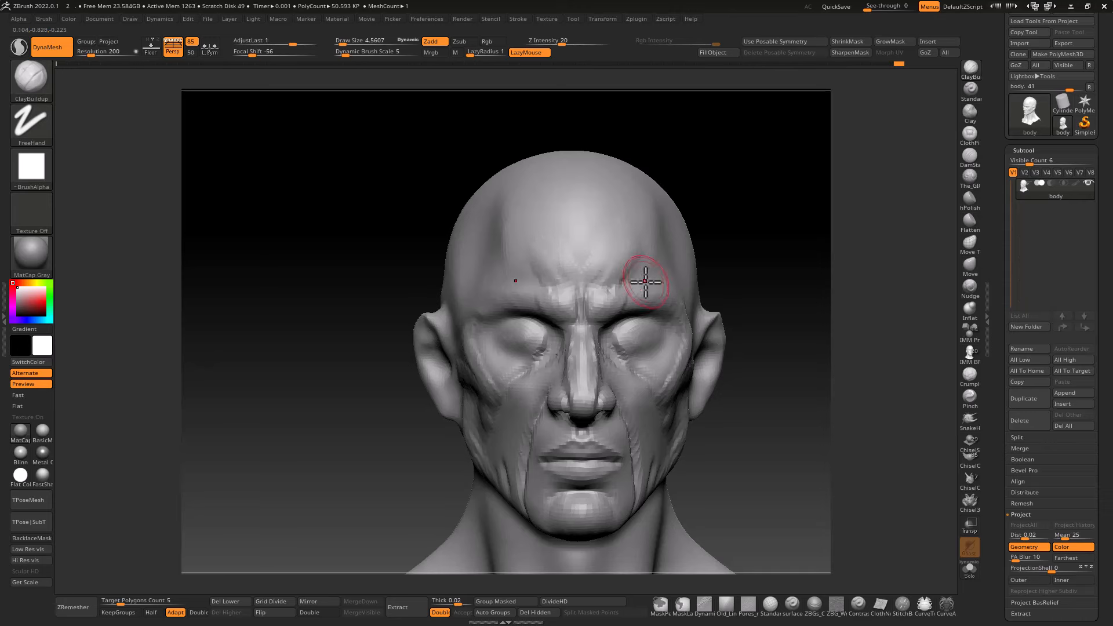
Step: Adjust the silhouette of the brow and head from several angles with the Move brush
left_click(969, 264)
mouse_move(771, 293)
right_mouse_down()
mouse_move(645, 303)
mouse_move(661, 285)
mouse_move(645, 268)
mouse_move(716, 223)
right_mouse_up()
right_click_drag(654, 364, 658, 313)
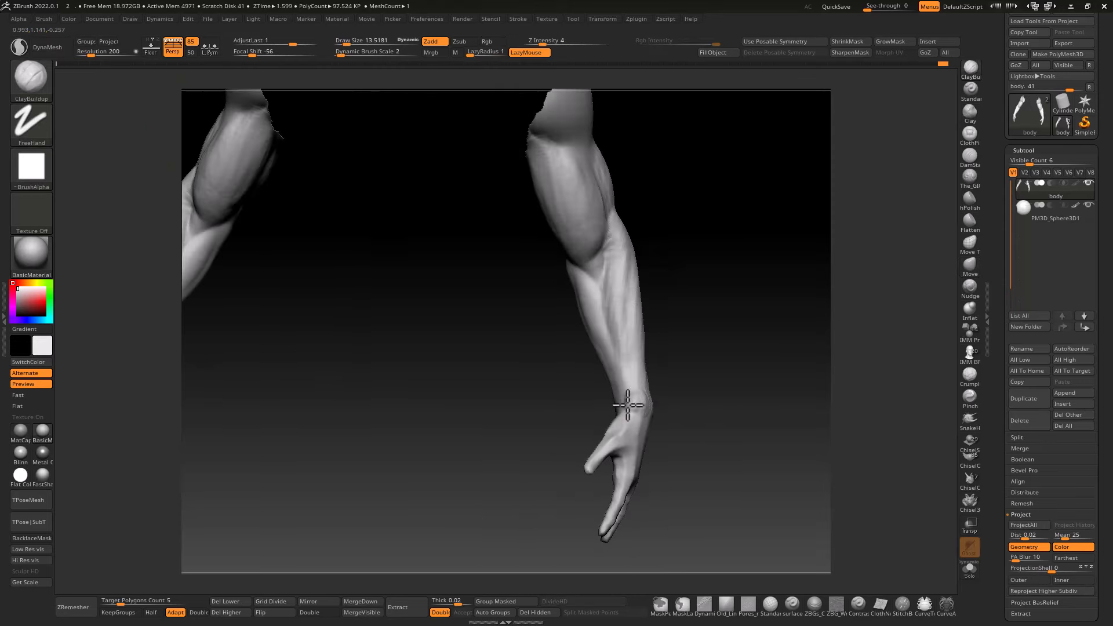
Step: Sculpt the forearm muscles and wrist with ClayBuildup at Z Intensity 4
right_click_drag(628, 405, 610, 261)
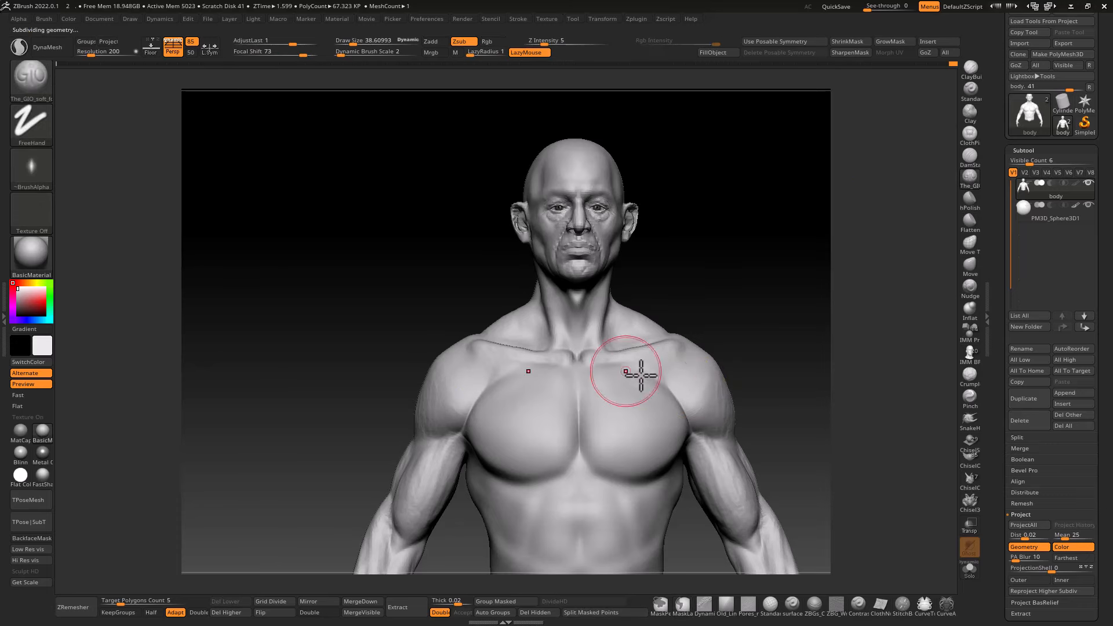
Step: Define the upper chest where it meets the shoulder with the GIO soft brush and smooth the transition
right_click_drag(656, 363, 685, 373)
key("s")
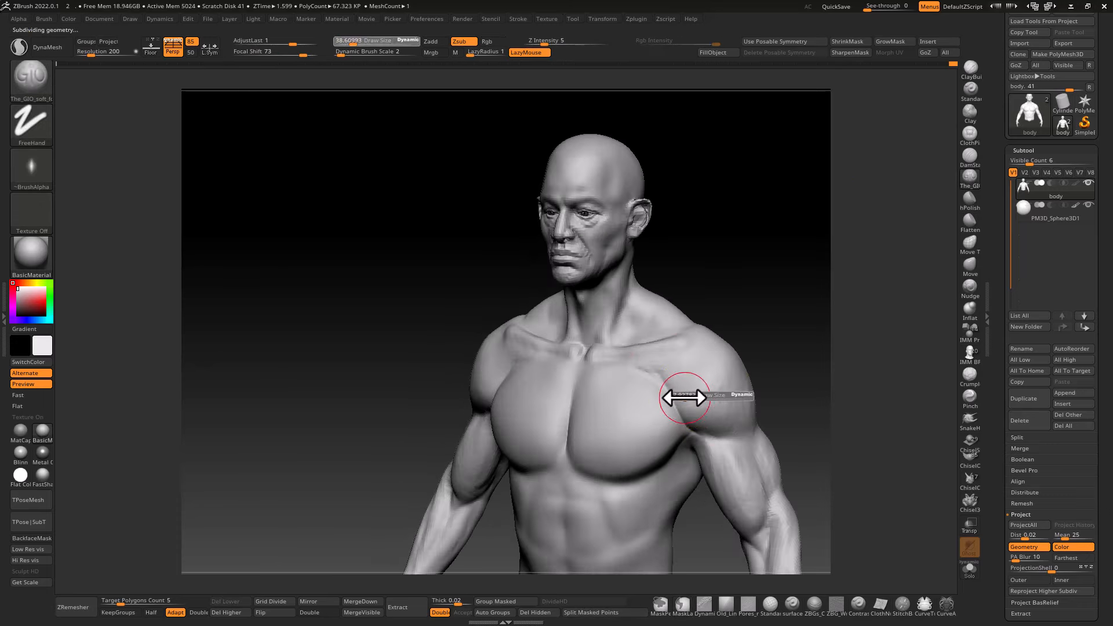
left_click_drag(668, 382, 663, 357)
key("ctrl+z")
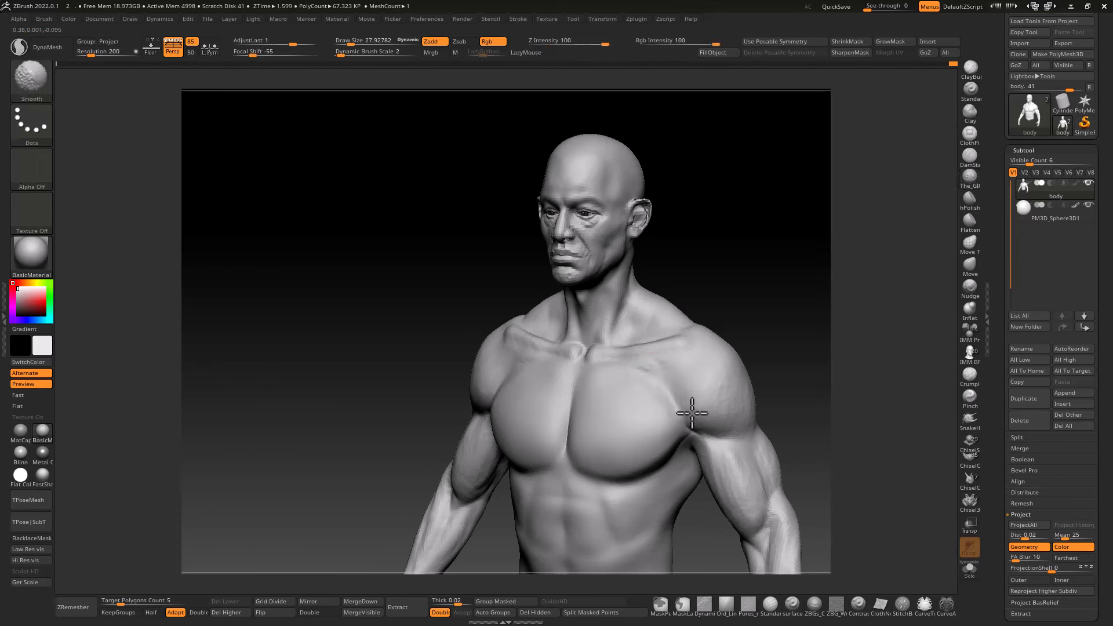
left_click_drag(692, 413, 667, 391, "shift")
right_click_drag(645, 345, 670, 335)
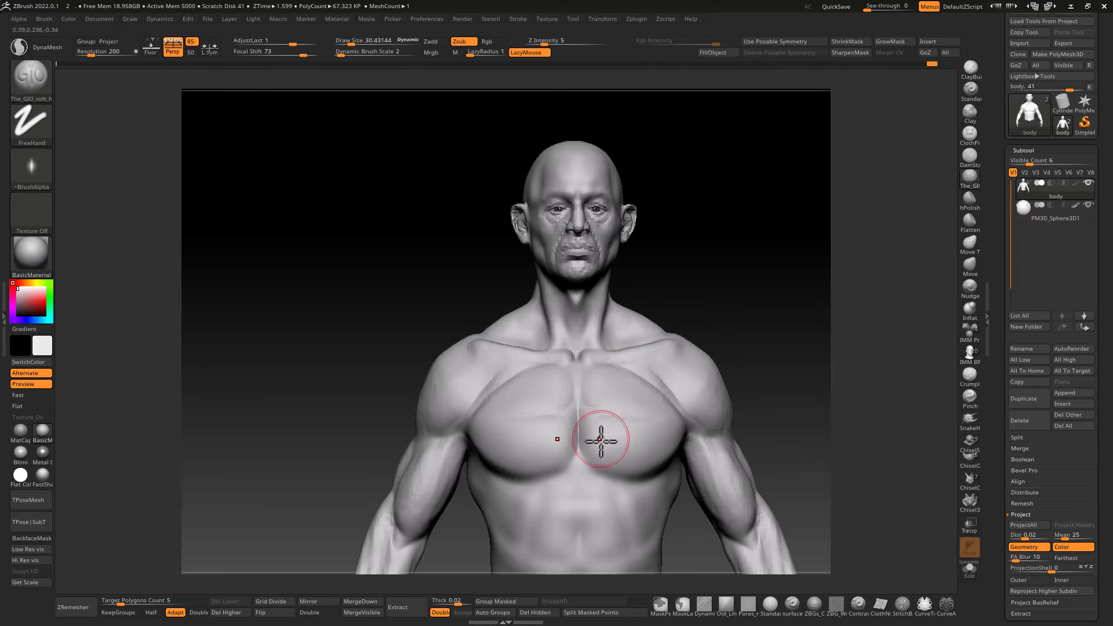
Step: Carve the lower pectoral folds and the upper abdomen with the GIO soft brush at a draw size of about 38.6
right_click_drag(600, 450, 629, 354, "alt")
right_click_drag(755, 322, 662, 303)
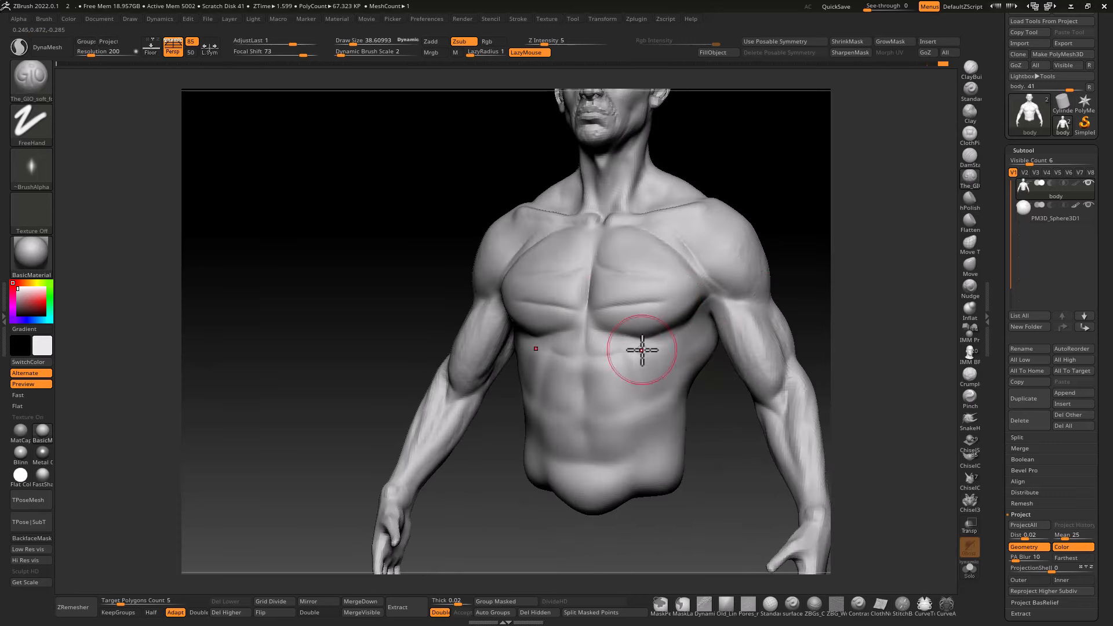
right_click_drag(647, 408, 597, 358, "alt")
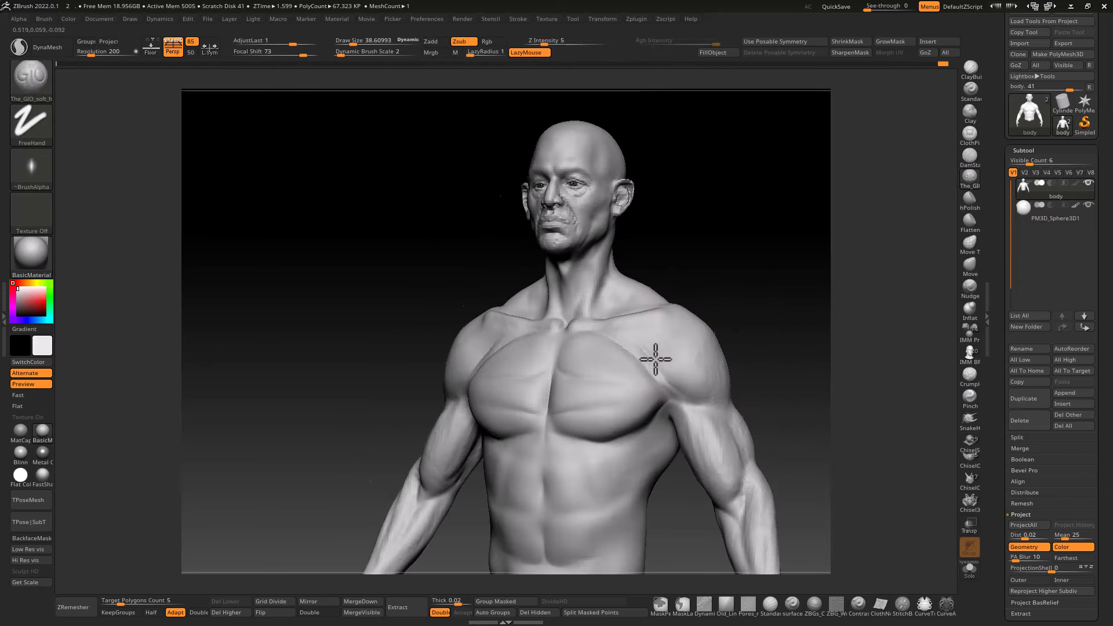
Step: Build up the neck muscles and trapezius with ClayBuildup at Z Intensity 4
key("b")
key("c")
key("b")
right_click_drag(600, 285, 608, 359)
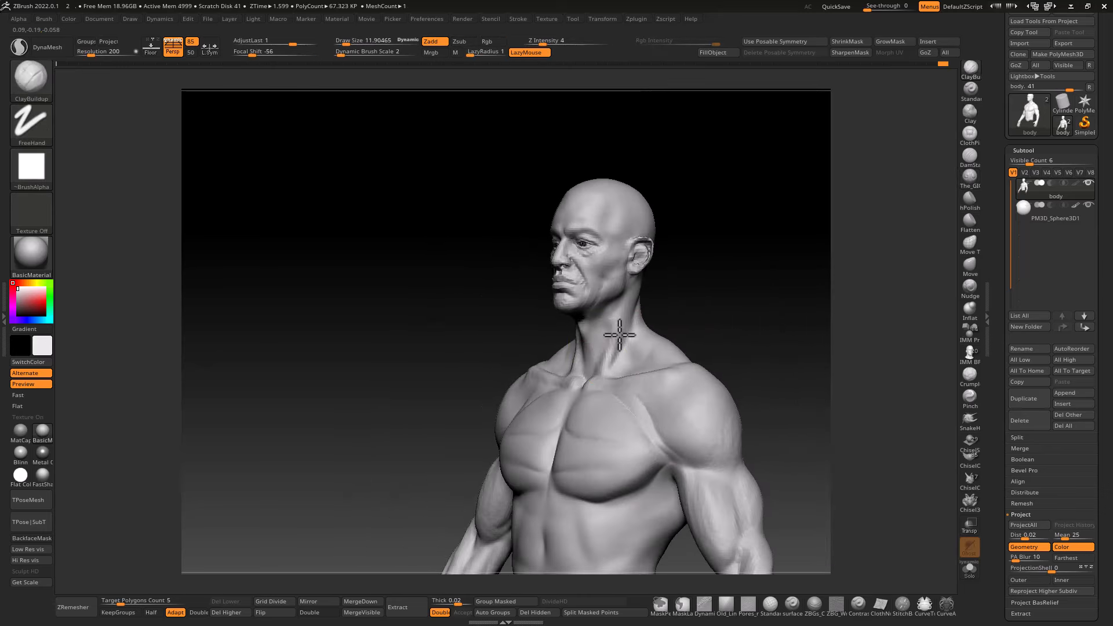
mouse_move(623, 302)
right_mouse_down()
mouse_move(579, 398)
mouse_move(641, 311)
mouse_move(641, 281)
right_mouse_up()
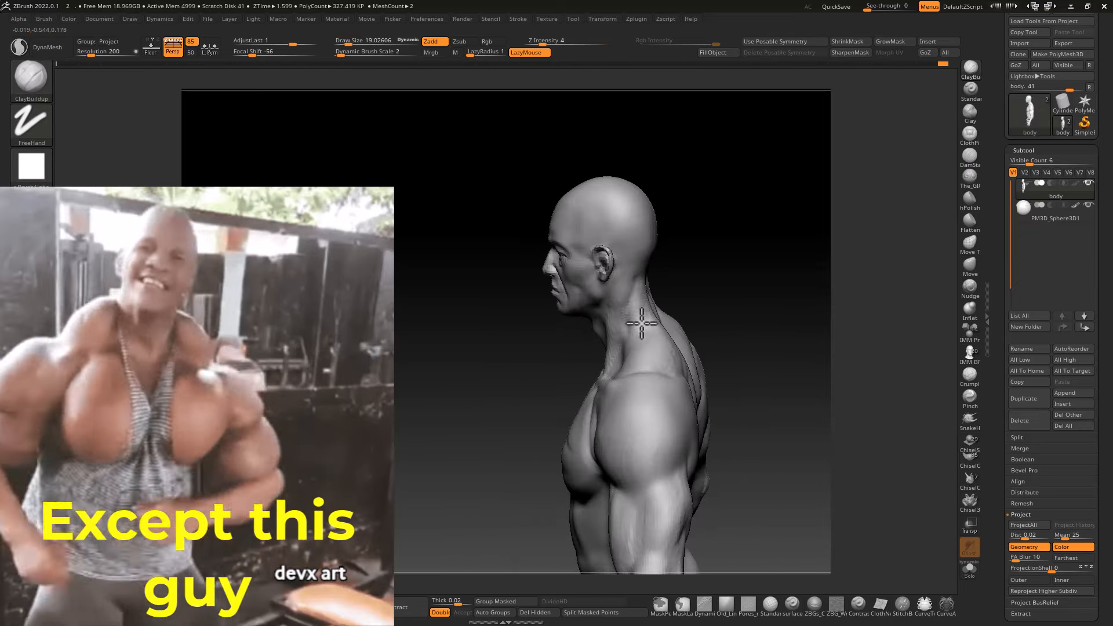
mouse_move(640, 323)
right_mouse_down()
mouse_move(609, 367)
mouse_move(580, 347)
mouse_move(653, 323)
mouse_move(664, 357)
mouse_move(628, 367)
right_mouse_up()
Step: Carve the shoulder blade and spine forms of the back with the GIO soft brush at a draw size of about 51
left_click(969, 179)
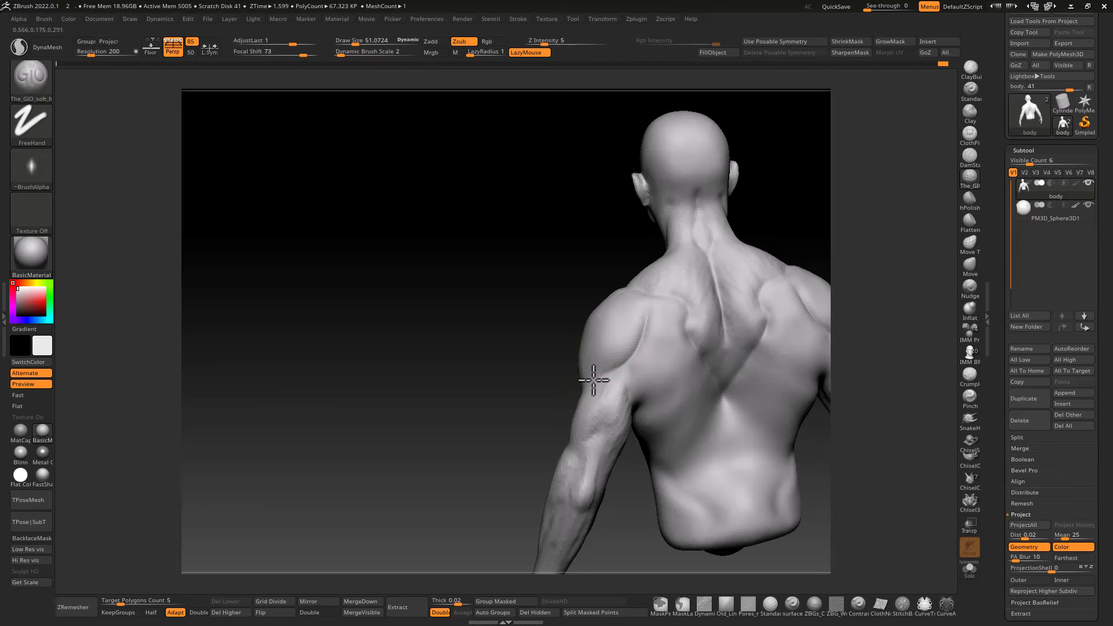
right_click_drag(658, 393, 629, 381)
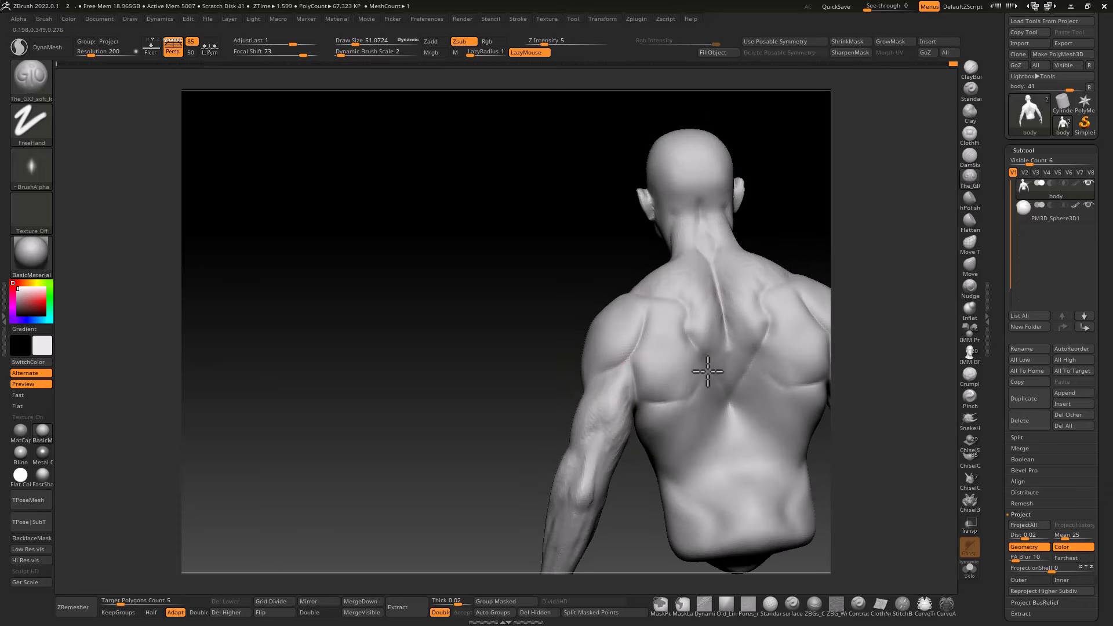
right_click_drag(665, 366, 722, 332)
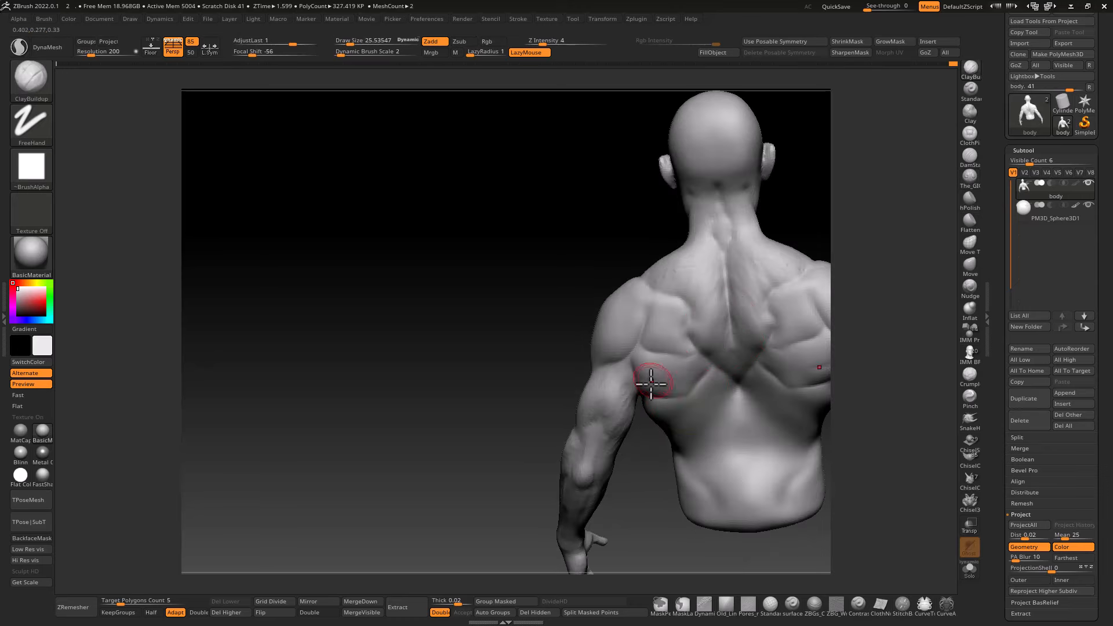
Step: Build up the back muscles below the shoulder blades with ClayBuildup at a draw size of about 25.5
mouse_move(684, 384)
right_mouse_down()
mouse_move(676, 340)
mouse_move(671, 380)
mouse_move(642, 399)
right_mouse_up()
key("ctrl")
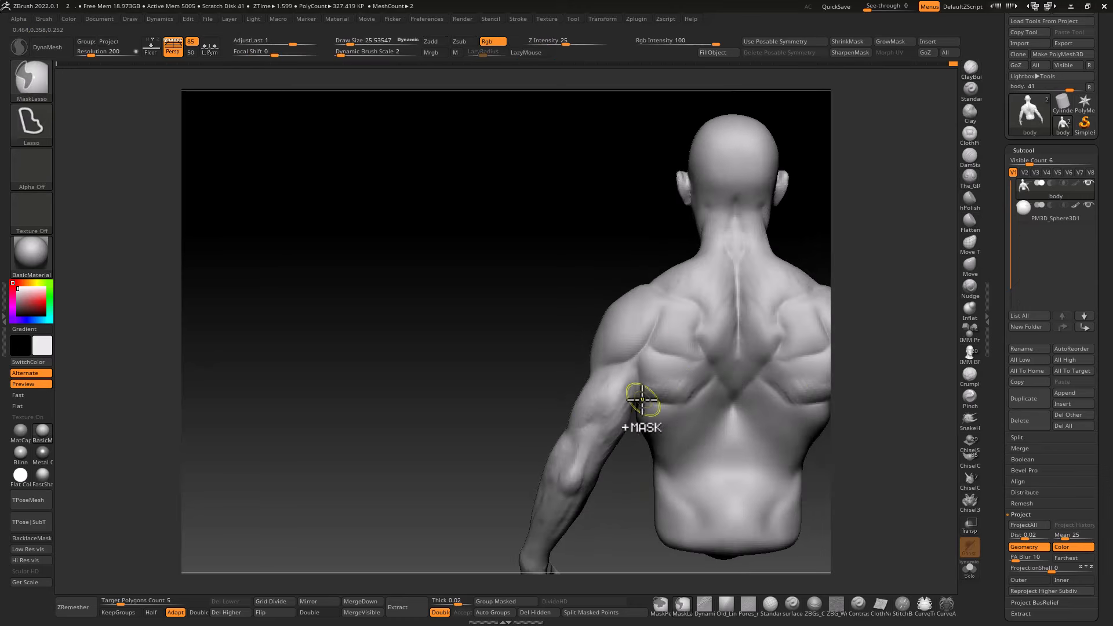
left_click_drag(638, 498, 637, 496, "ctrl")
right_click_drag(643, 440, 698, 398)
Step: Reshape the upper back, neck and shoulder profile with a large Move brush
left_click(969, 266)
mouse_move(747, 348)
right_mouse_down()
mouse_move(675, 379)
mouse_move(713, 378)
mouse_move(703, 317)
right_mouse_up()
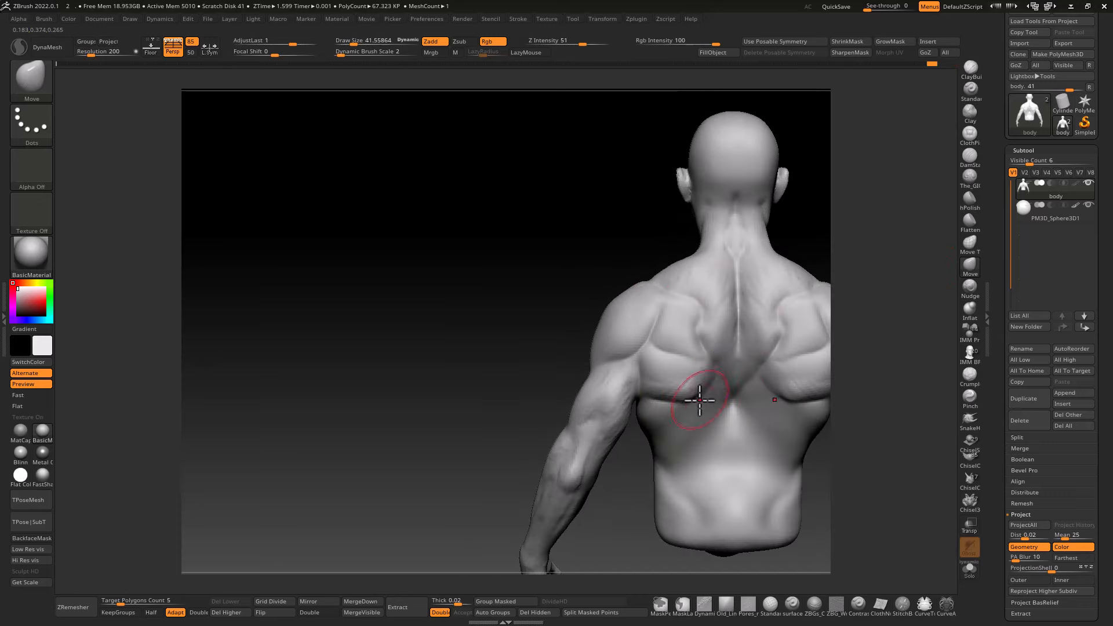
mouse_move(783, 335)
right_mouse_down()
mouse_move(725, 400)
mouse_move(740, 380)
mouse_move(728, 415)
mouse_move(770, 322)
mouse_move(721, 338)
mouse_move(697, 332)
mouse_move(731, 349)
mouse_move(720, 366)
mouse_move(726, 311)
mouse_move(745, 338)
mouse_move(735, 378)
mouse_move(681, 391)
mouse_move(667, 364)
mouse_move(675, 323)
right_mouse_up()
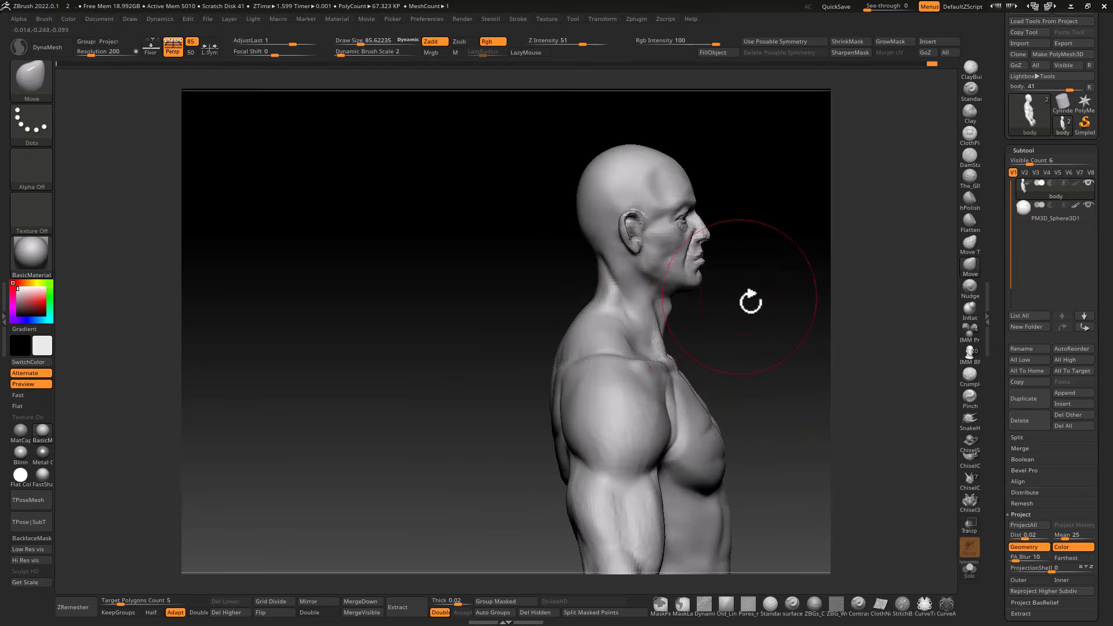
right_click_drag(749, 301, 698, 336)
right_click_drag(762, 301, 783, 307)
mouse_move(783, 307)
right_mouse_down("ctrl")
mouse_move(687, 327)
mouse_move(708, 289)
right_mouse_up("ctrl")
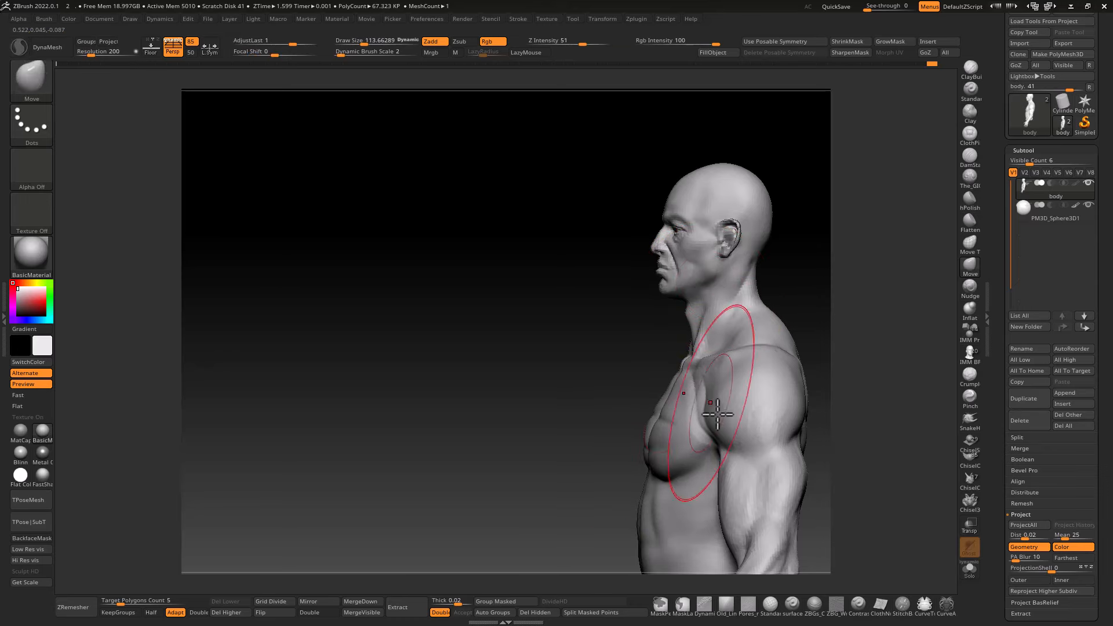
mouse_move(718, 414)
right_mouse_down("ctrl")
mouse_move(745, 385)
mouse_move(707, 331)
mouse_move(750, 335)
mouse_move(724, 437)
mouse_move(688, 367)
right_mouse_up("ctrl")
Step: Save the project over the existing file 2.zpr
key("ctrl+s")
double_click(199, 117)
left_click(586, 318)
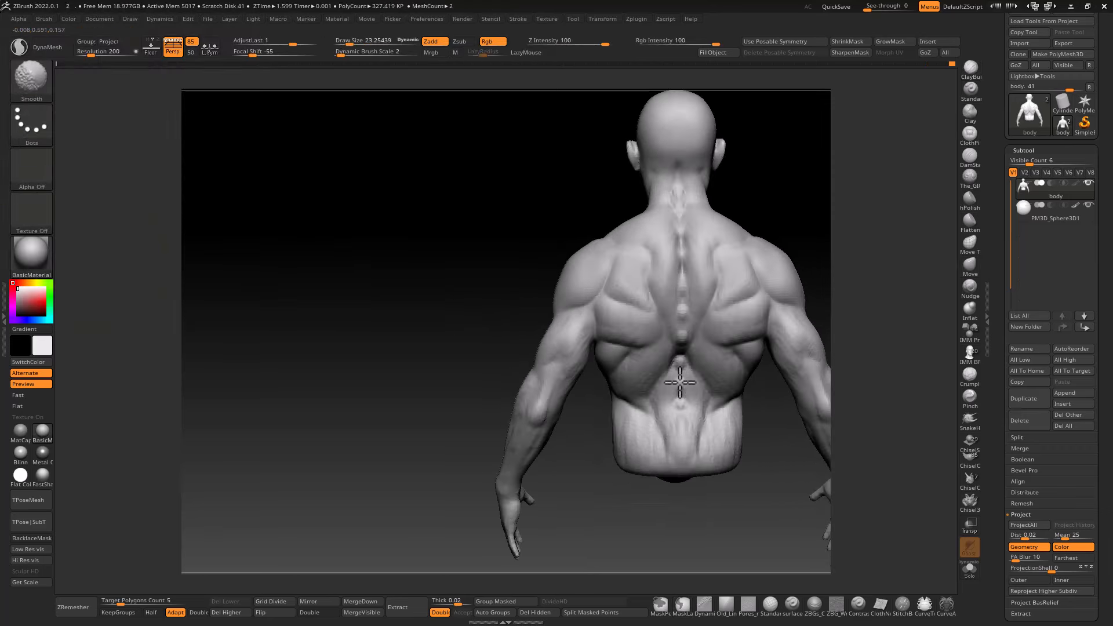
Step: Smooth the vertebrae at the back of the neck and adjust the upper body's shape with the Move brush
left_click_drag(686, 204, 668, 182, "shift")
mouse_move(668, 182)
right_mouse_down()
mouse_move(718, 253)
mouse_move(667, 244)
right_mouse_up()
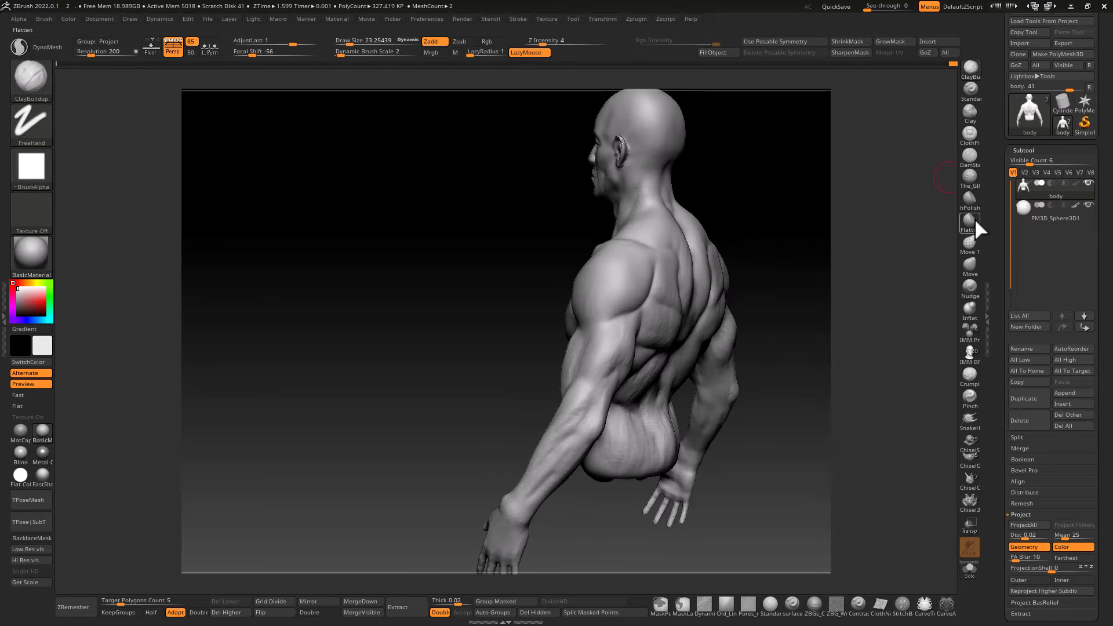
left_click(969, 265)
key("s")
left_click_drag(648, 247, 665, 247)
mouse_move(666, 247)
right_mouse_down("shift")
mouse_move(742, 249)
mouse_move(614, 278)
right_mouse_up("shift")
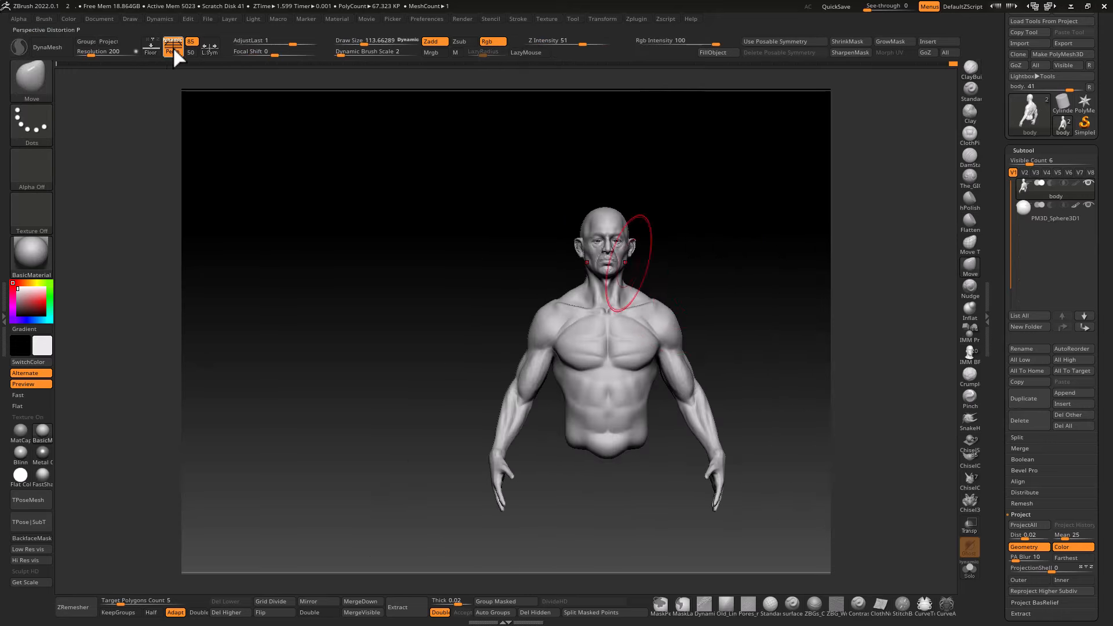
Step: Toggle the perspective distortion and step the body up to a higher subdivision level
left_click(173, 48)
mouse_move(803, 316)
right_mouse_down("shift")
mouse_move(695, 330)
mouse_move(755, 315)
mouse_move(679, 339)
right_mouse_up("shift")
mouse_move(679, 445)
right_mouse_down("alt")
mouse_move(706, 394)
mouse_move(704, 455)
right_mouse_up("alt")
key("d")
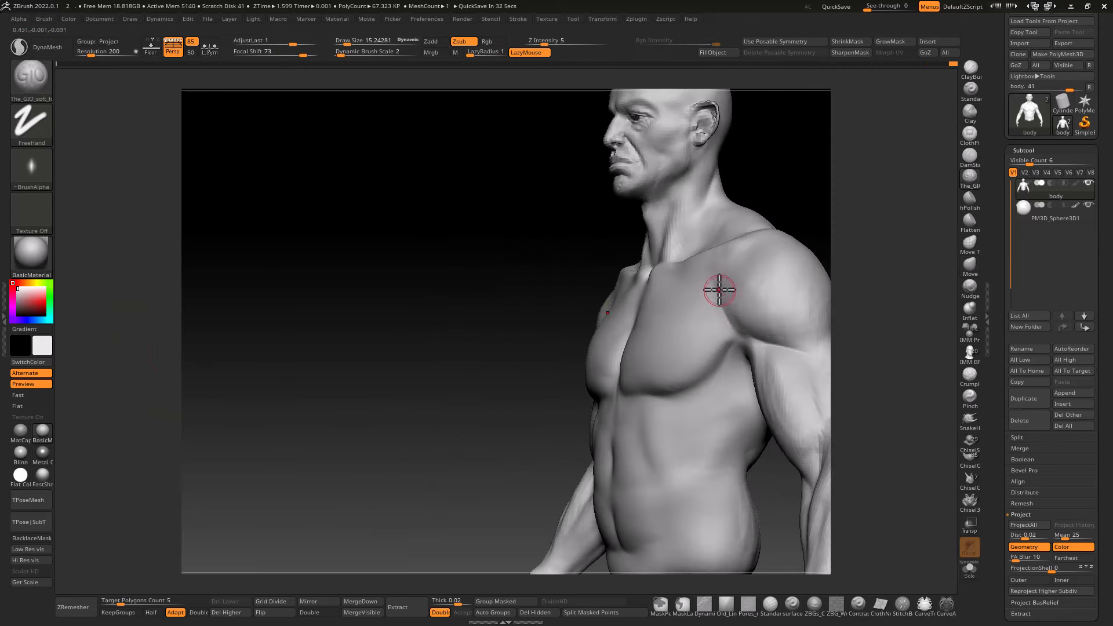
Step: Define the pectoral edges, armpits and abdominal muscles with the GIO soft brush and smooth the shoulders
right_click_drag(719, 290, 729, 306)
key("s")
right_click_drag(747, 343, 715, 305)
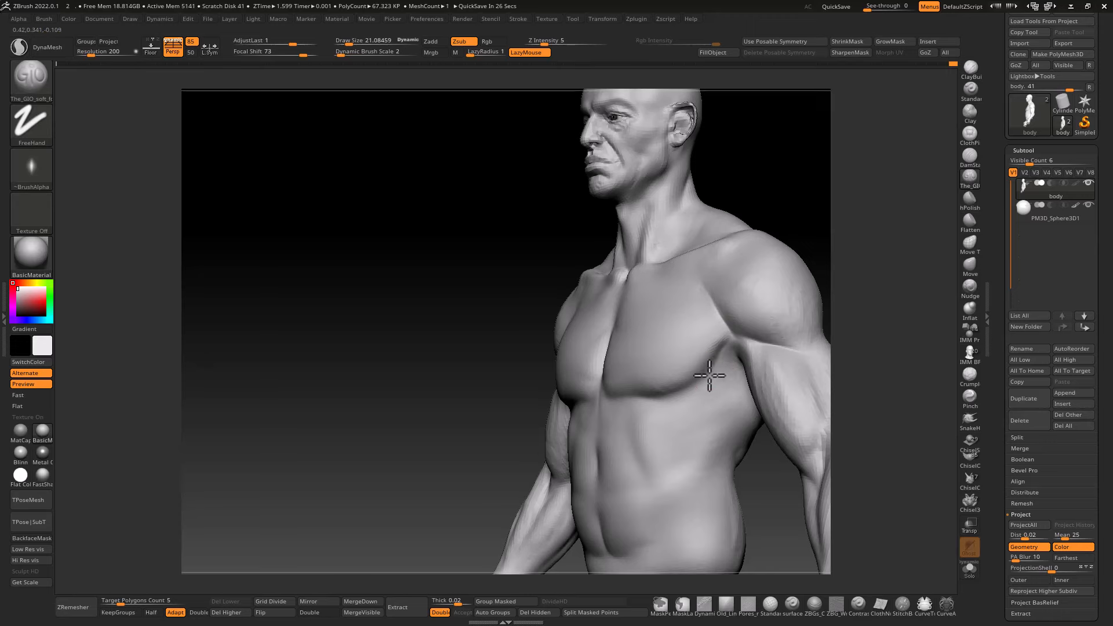
mouse_move(721, 352)
right_mouse_down()
mouse_move(677, 394)
mouse_move(745, 360)
mouse_move(736, 350)
mouse_move(679, 401)
right_mouse_up()
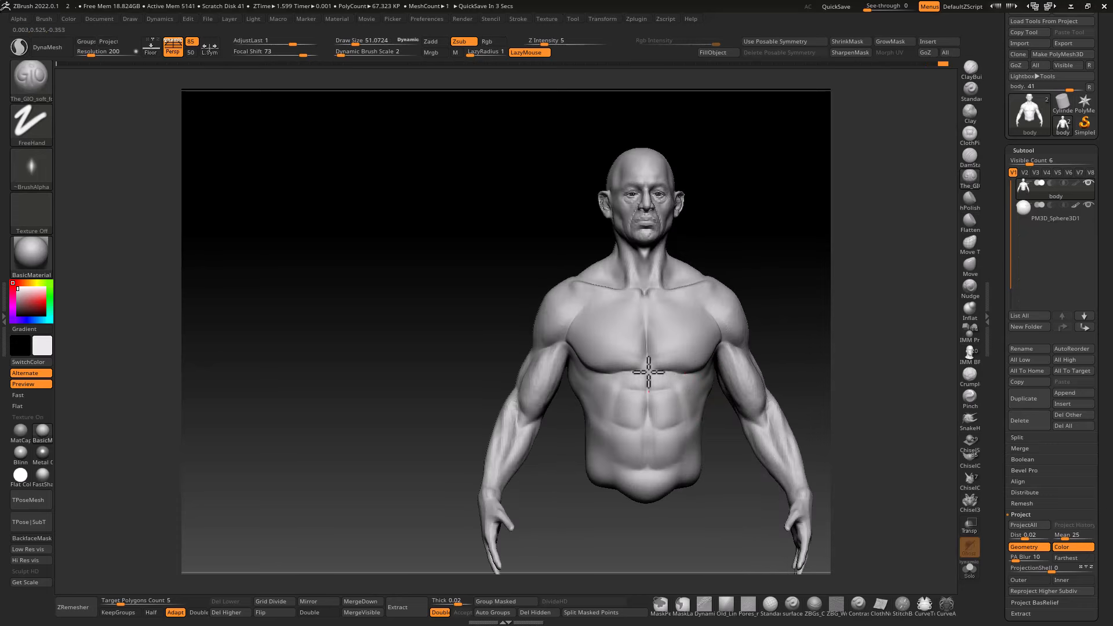
key("shift")
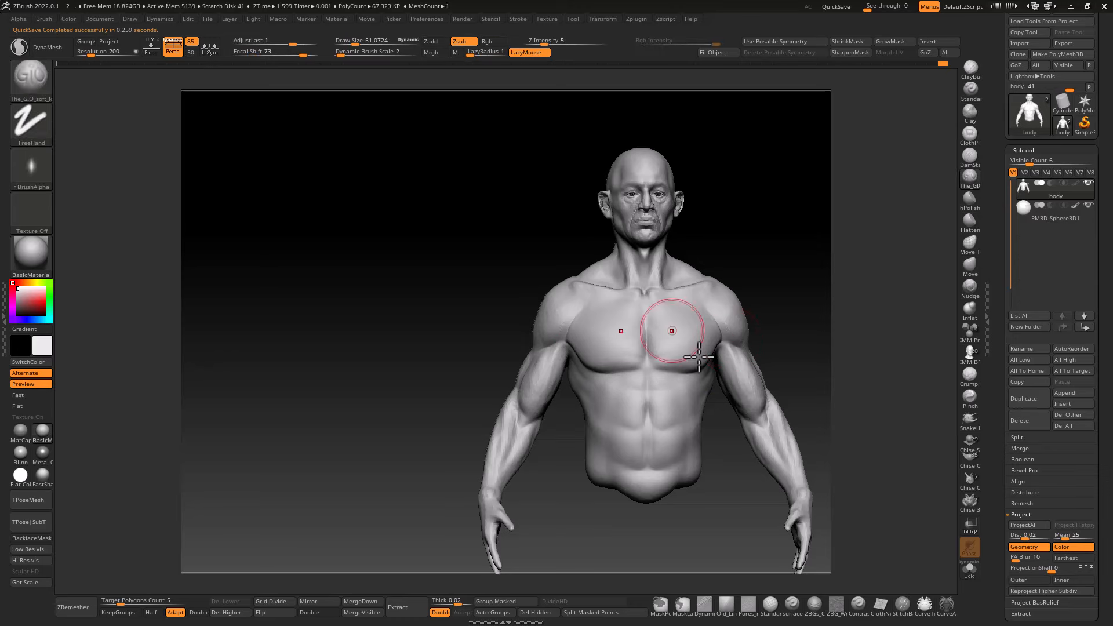
mouse_move(732, 313)
left_mouse_down("shift")
mouse_move(676, 354)
mouse_move(673, 334)
mouse_move(688, 348)
mouse_move(758, 318)
left_mouse_up("shift")
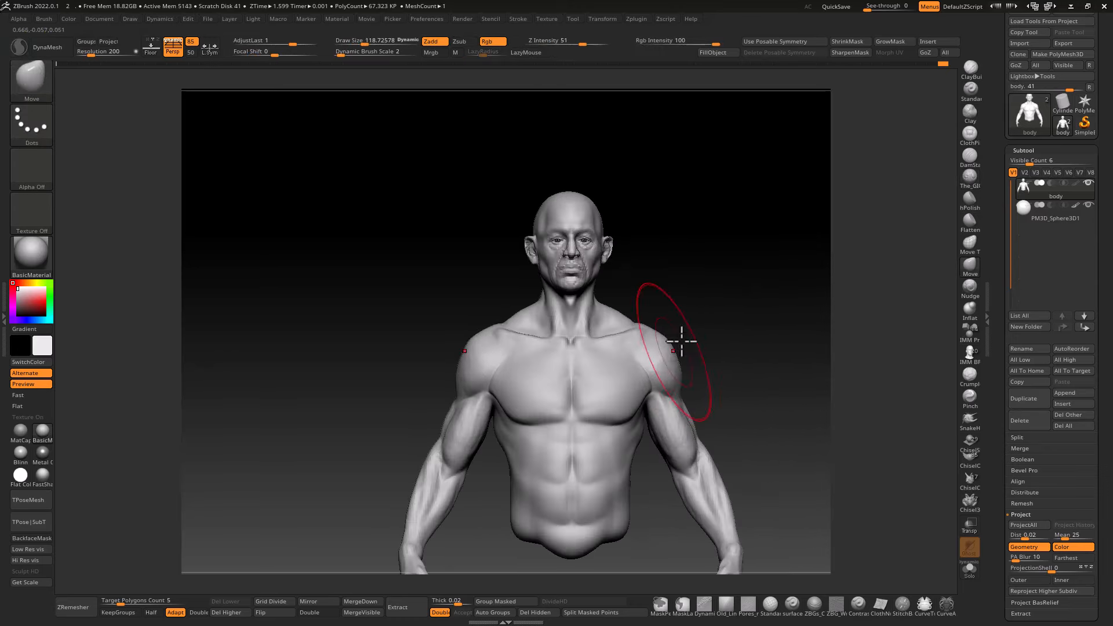
Step: Save the current torso sculpt over the project file 2.zpr
right_click_drag(681, 341, 683, 302, "ctrl")
left_click_drag(827, 352, 665, 433)
key("ctrl+s")
left_click(197, 83)
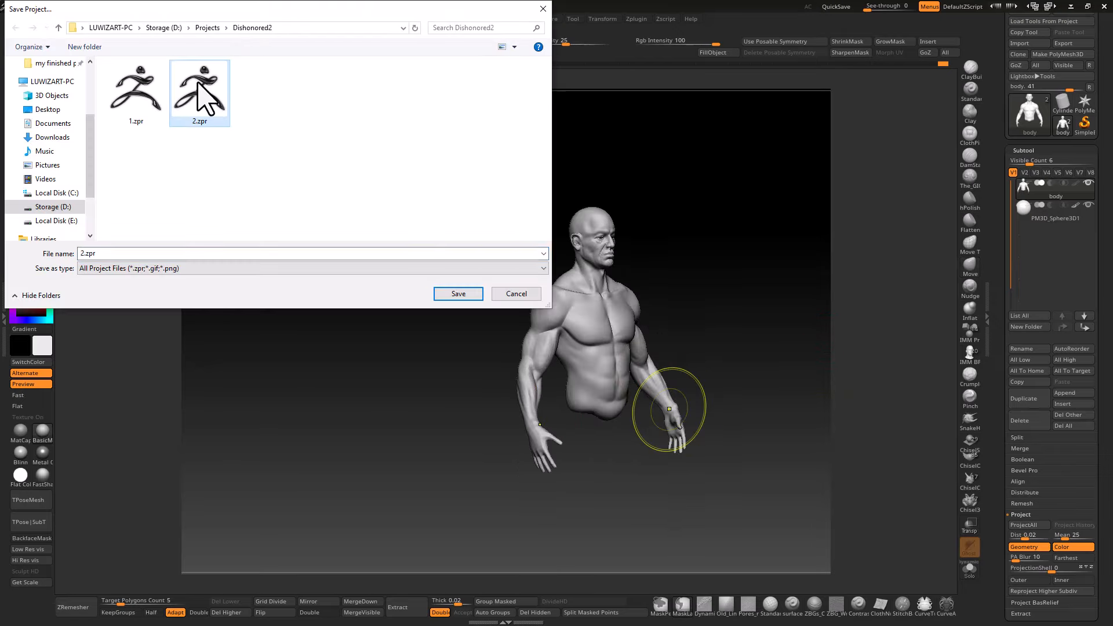
left_click(458, 293)
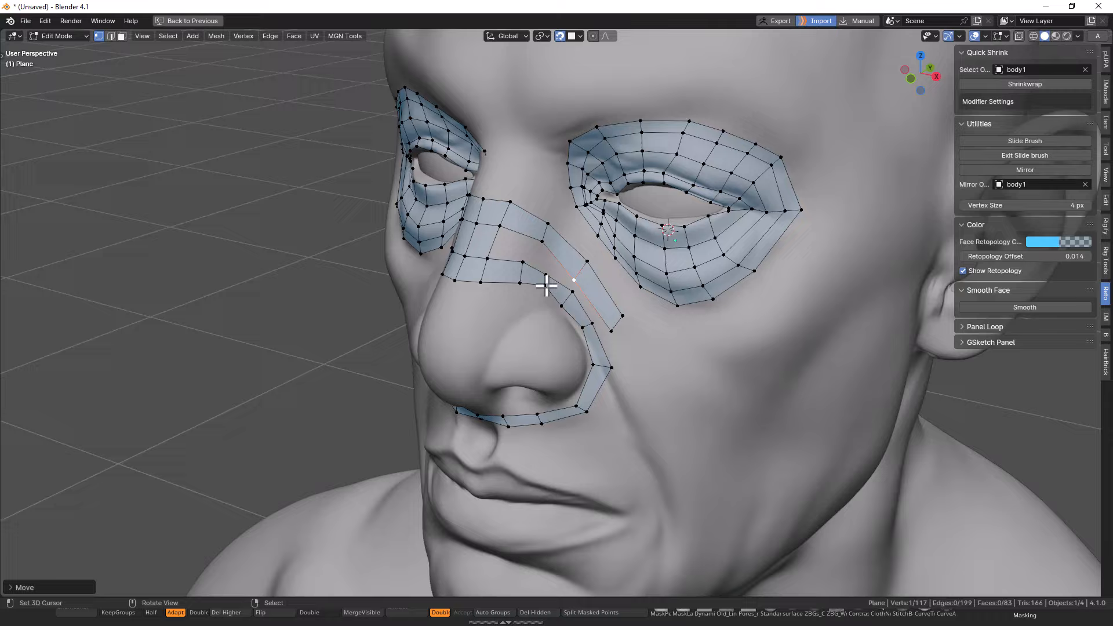
Step: In Blender, extrude the retopology strip from beside the nose down along the cheek fold
scroll(546, 286, "up", 1)
right_click(631, 321)
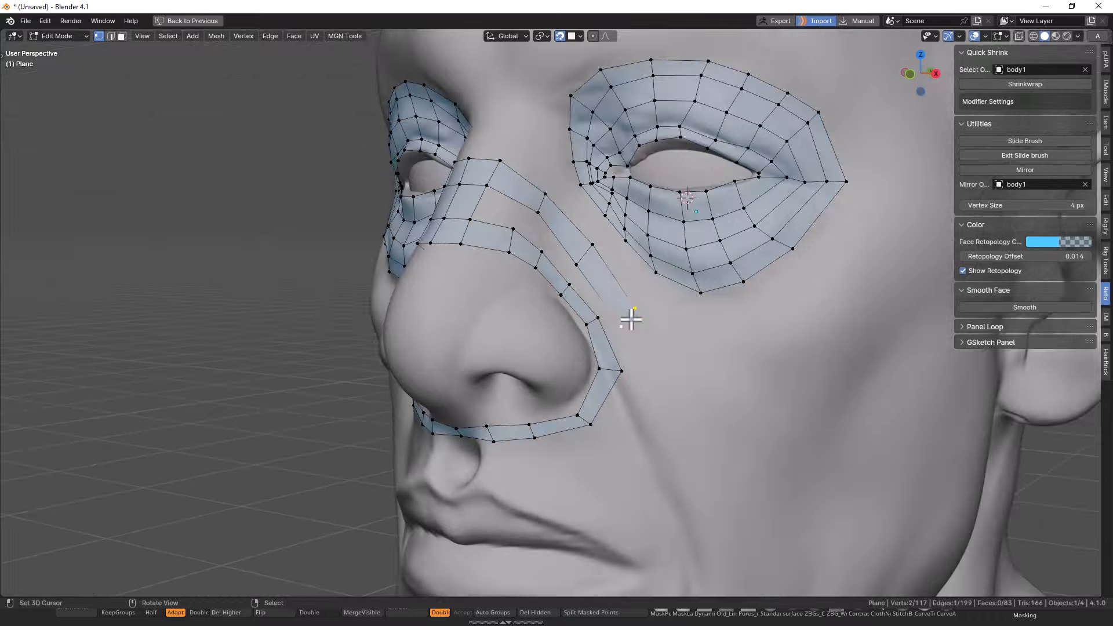
middle_click_drag(643, 417, 643, 133, "shift")
key("e")
left_click(742, 385)
Step: Continue the face strip around the mouth to the underside of the chin and reposition its vertices
middle_click_drag(742, 385, 721, 278)
left_click(555, 510)
middle_click_drag(596, 162, 614, 236)
right_click_drag(613, 193, 621, 194)
middle_click_drag(621, 229, 615, 145)
right_click_drag(534, 450, 527, 461)
Step: Adjust the retopology vertices beneath the nose and clear the selection
middle_click_drag(553, 116, 629, 194)
scroll(501, 232, "up", 3)
right_click_drag(499, 235, 502, 248)
middle_click_drag(502, 248, 509, 218, "shift")
key("alt+a")
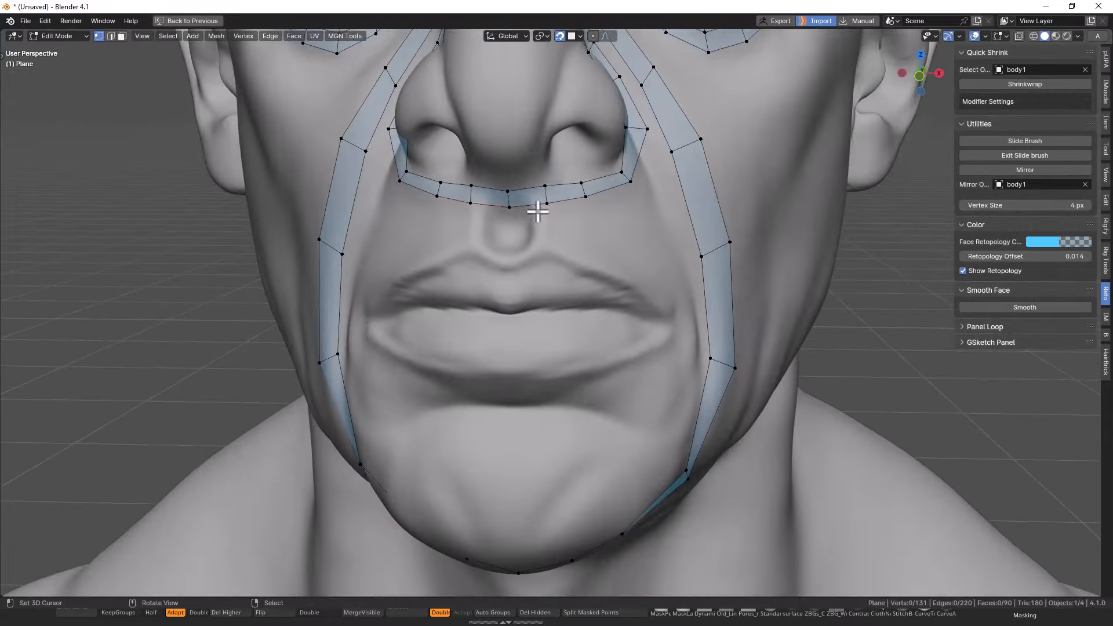
Step: Extrude the philtrum strip along the upper lip, around the mouth corner and back along the lower lip
left_click(543, 253)
right_click(545, 252, "shift")
middle_click_drag(638, 278, 551, 278)
key("e")
left_click(665, 293)
key("e")
left_click(652, 324)
right_click_drag(643, 325, 646, 332)
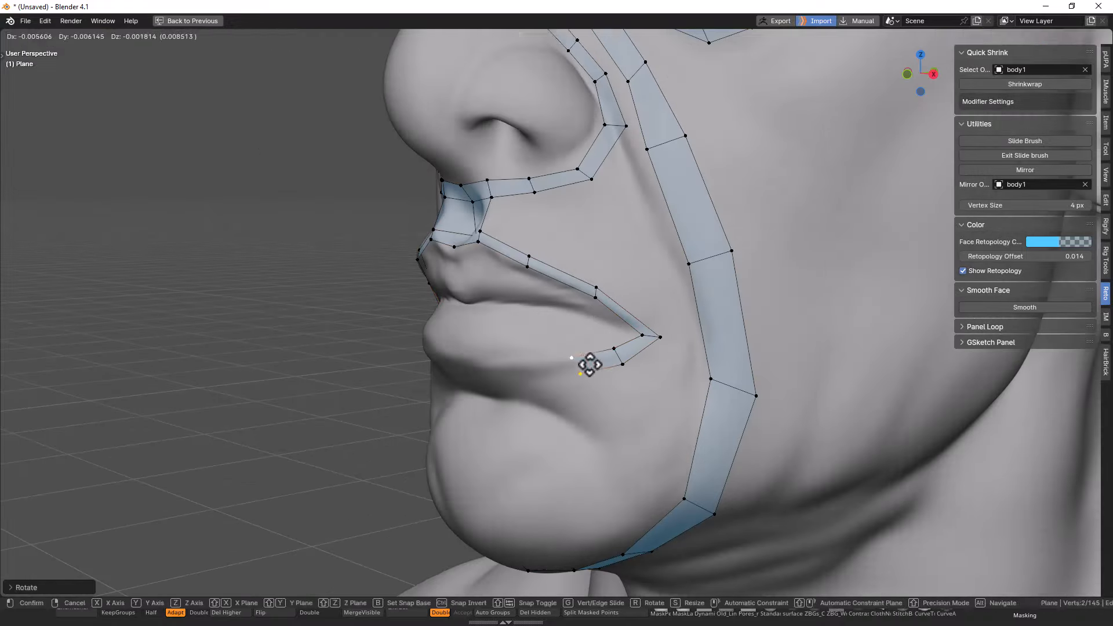
left_click(590, 365)
key("e")
middle_click_drag(522, 313, 510, 290)
Step: Duplicate an edge to the front of the ear and extrude a new strip up along it
scroll(545, 267, "down", 3)
key("shift+d")
left_click(722, 287)
key("e")
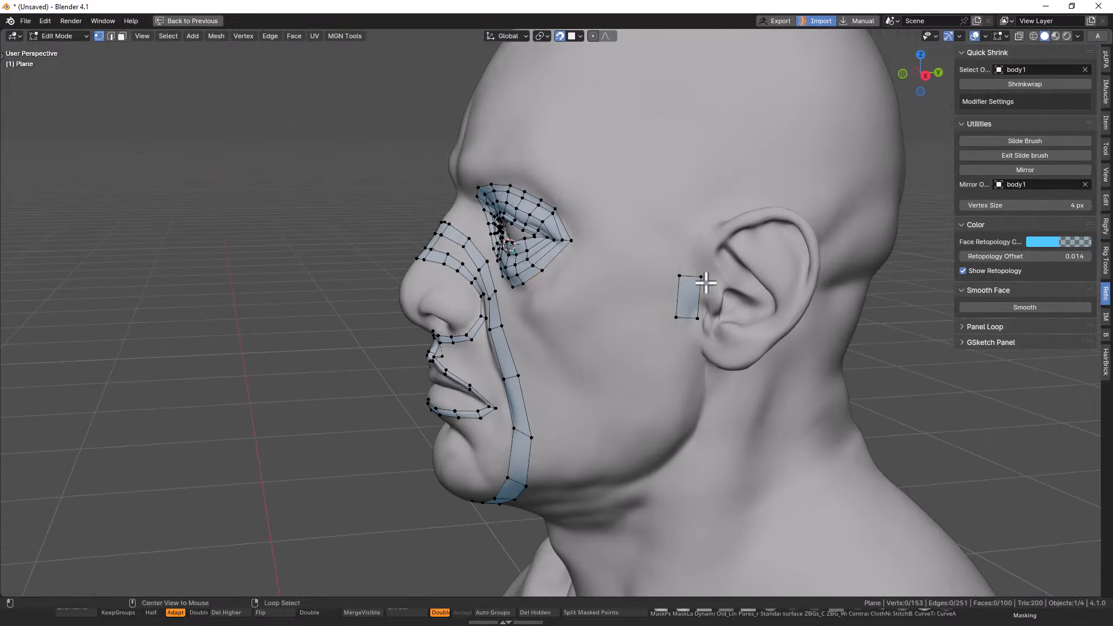
right_click(694, 278, "alt")
key("e")
left_click(736, 235)
Step: Continue the ear strip down behind the ear and fill a face to join it beneath the lobe
middle_click_drag(770, 244, 701, 235)
key("e")
left_click(727, 310)
key("r")
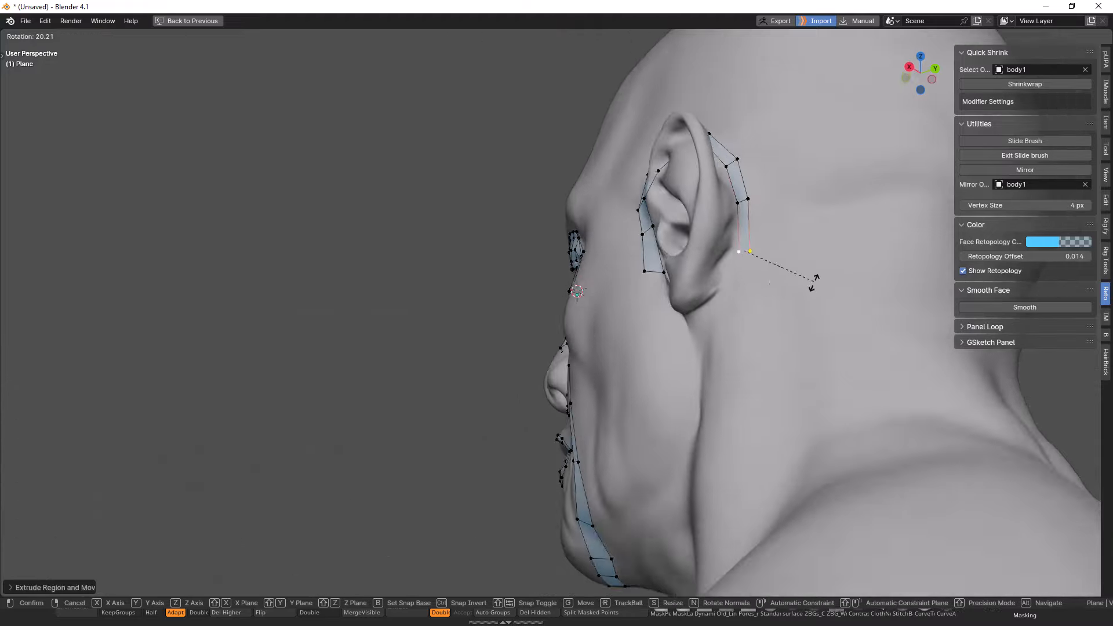
left_click(814, 284)
middle_click_drag(811, 287, 764, 350)
right_click(702, 310, "shift")
key("f")
key("alt+a")
Step: Extrude a second strip along the ear's outer rim, rotating each segment to follow the curve toward the lobe
middle_click_drag(716, 191, 752, 229)
scroll(752, 228, "up", 2)
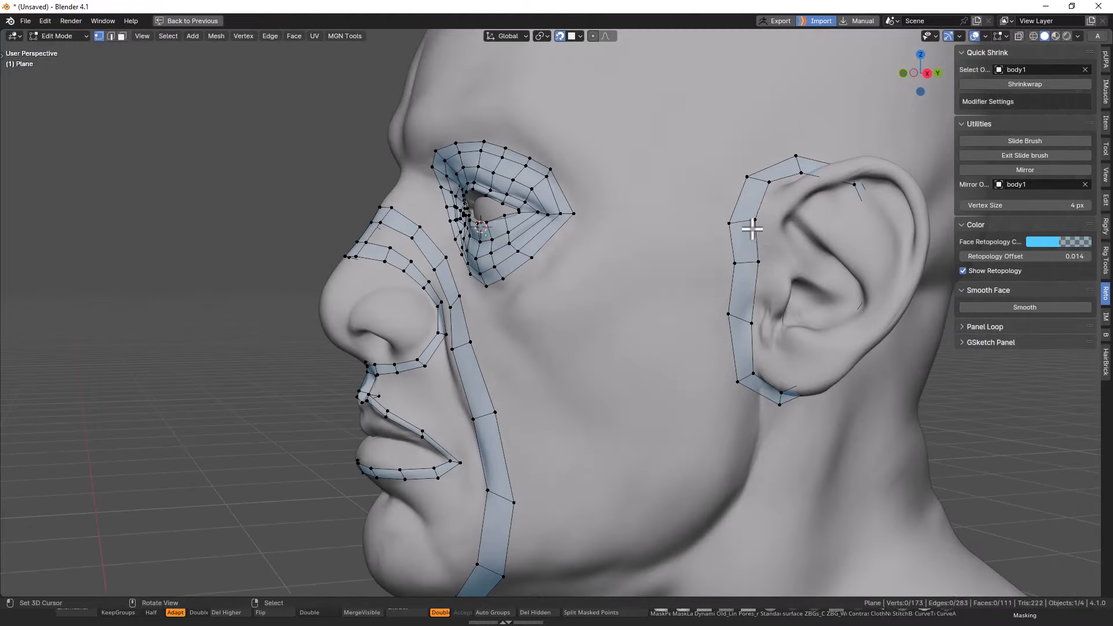
left_click(820, 202)
key("e")
left_click(869, 188)
key("r")
left_click(892, 203)
key("e")
left_click(790, 238)
key("e")
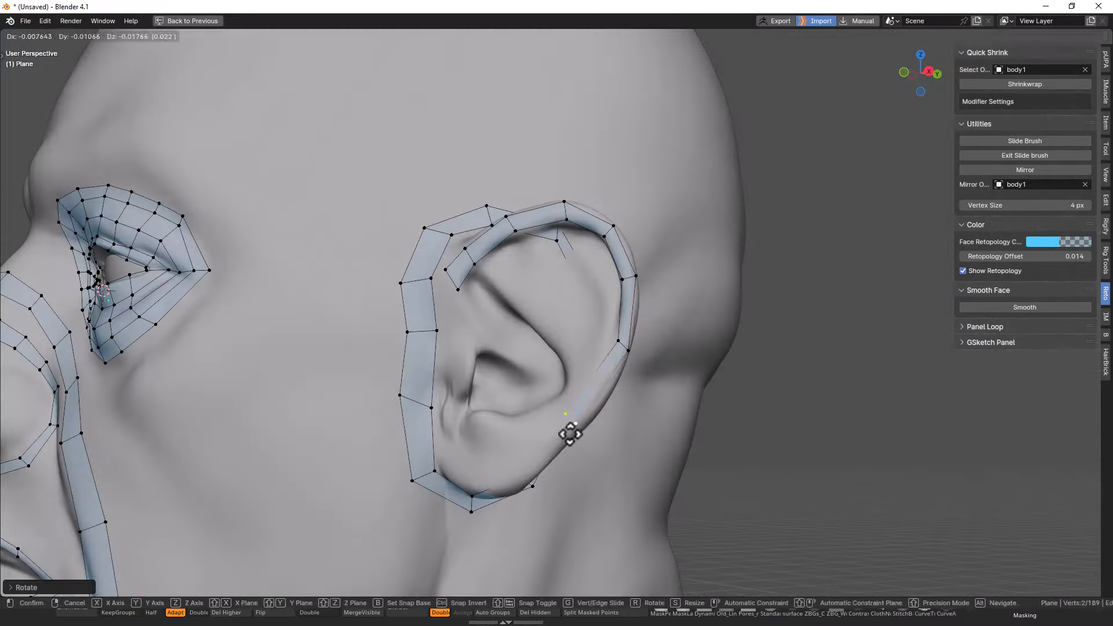
left_click(574, 430)
Step: Carry the ear rim strip across the lobe to the front of the ear and adjust its end vertex
middle_click_drag(580, 426, 644, 371)
key("e")
left_click(599, 400)
key("r")
left_click(600, 380)
key("e")
left_click(560, 350)
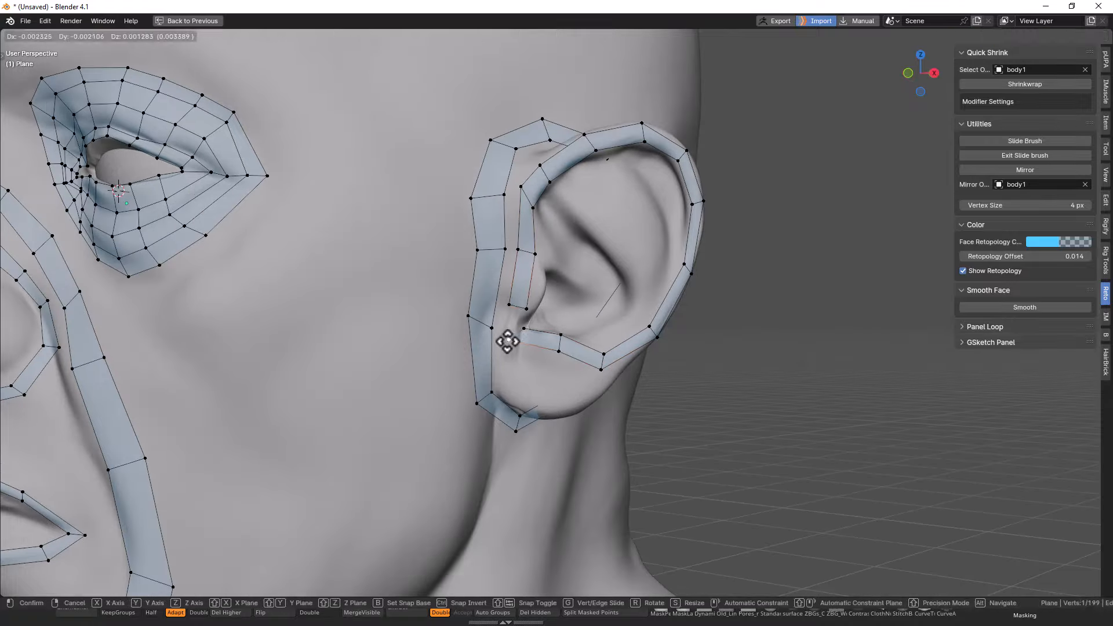
left_click(507, 341)
Step: Duplicate an edge onto the nose, extrude it over the tip and underneath, and hide the rest of the mesh
scroll(522, 319, "down", 3)
middle_click_drag(508, 342, 350, 323)
scroll(405, 301, "up", 2)
left_click(424, 285)
left_click(448, 290, "shift")
key("shift+d")
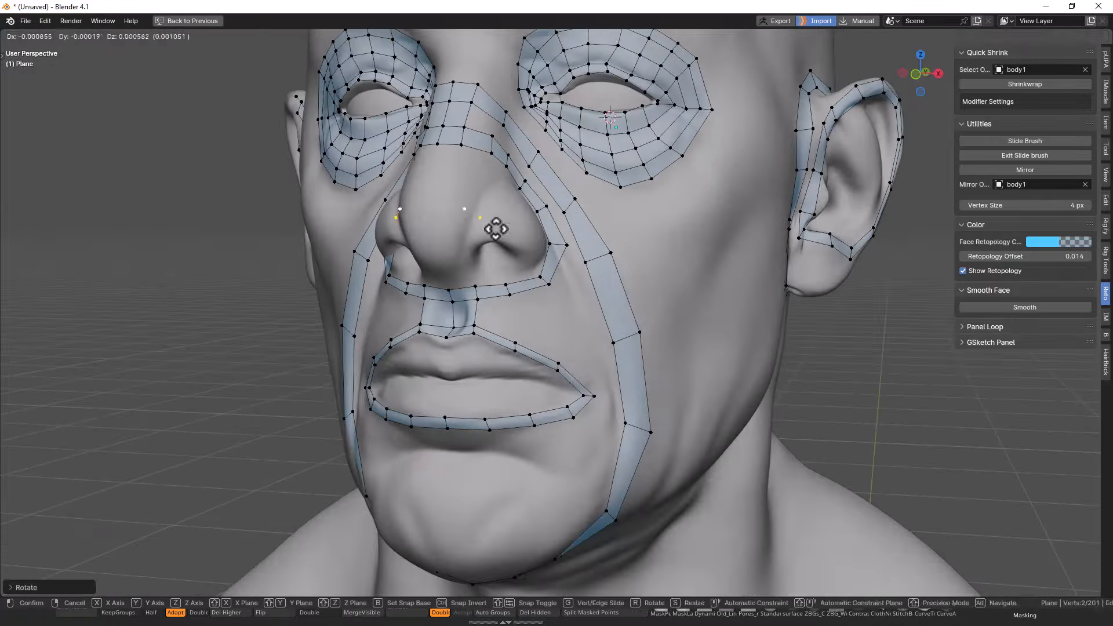
left_click(456, 237)
key("e")
middle_click_drag(494, 254, 266, 325)
left_click(422, 164)
key("shift+h")
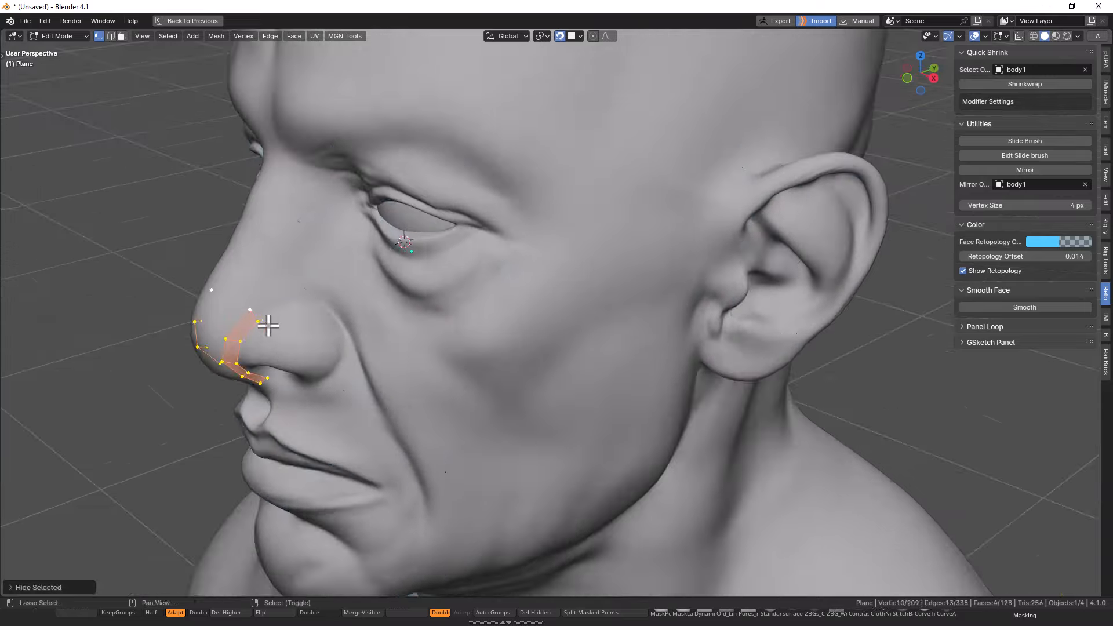
Step: Extrude new geometry from the isolated nose strip outward around the nostril
key("e")
middle_click_drag(313, 383, 412, 224, "alt+shift")
left_click(365, 222)
key("e")
left_click(560, 254)
right_click(522, 238)
right_click(550, 246, "shift")
left_click(567, 253)
Step: Fill the faces around the nostril and reveal the hidden retopology mesh
right_click(373, 213)
key("f")
right_click(403, 232)
key("f")
middle_click_drag(456, 182, 529, 181, "shift")
right_click(383, 238)
key("f")
key("e")
middle_click_drag(529, 226, 457, 315)
key("alt+h")
Step: Extrude the nose mesh over the side of the nostril wing and position the new vertices
scroll(484, 345, "up", 1)
key("e")
left_click(487, 365)
key("e")
middle_click_drag(487, 365, 548, 289, "alt")
left_click(548, 290)
middle_click_drag(561, 249, 315, 263)
Step: Fill the faces between the nostril wing and the surrounding nose strip, and add a loop cut
key("f")
right_click(388, 280, "shift")
right_click(395, 276, "shift")
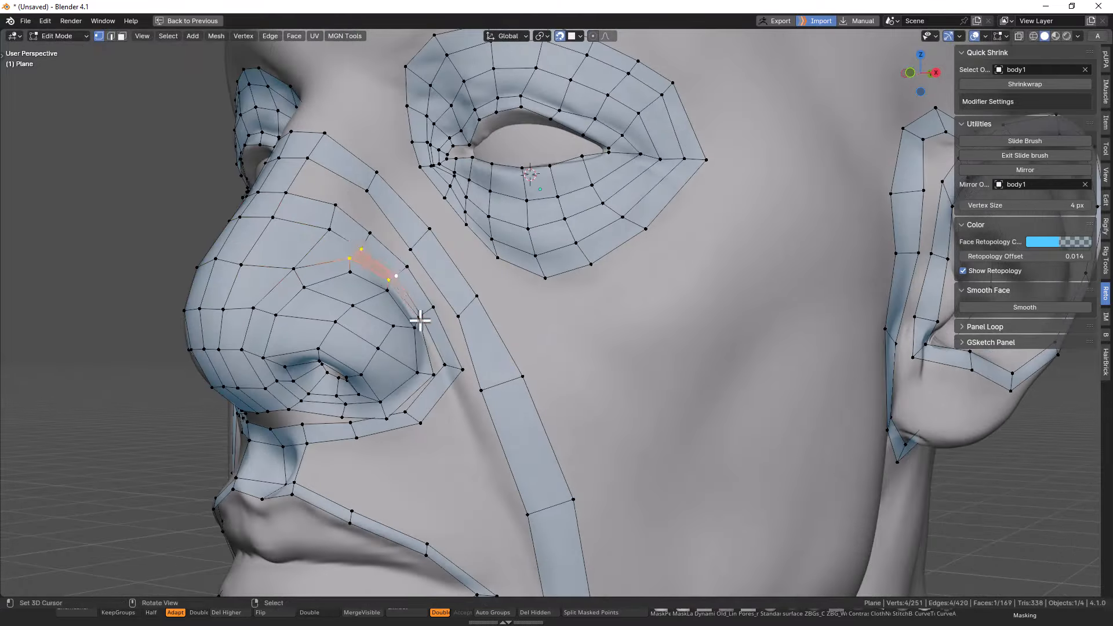
middle_click_drag(428, 375, 440, 348)
key("f")
key("ctrl+r")
left_click(561, 348)
Step: Fill the open faces across the side of the nose bridge and down toward the cheek strip
scroll(571, 344, "down", 5)
scroll(440, 348, "up", 3)
middle_click_drag(429, 243, 377, 359, "shift")
right_click(433, 299, "shift")
right_click(453, 281, "shift")
right_click(357, 294, "shift")
right_click(369, 258, "shift")
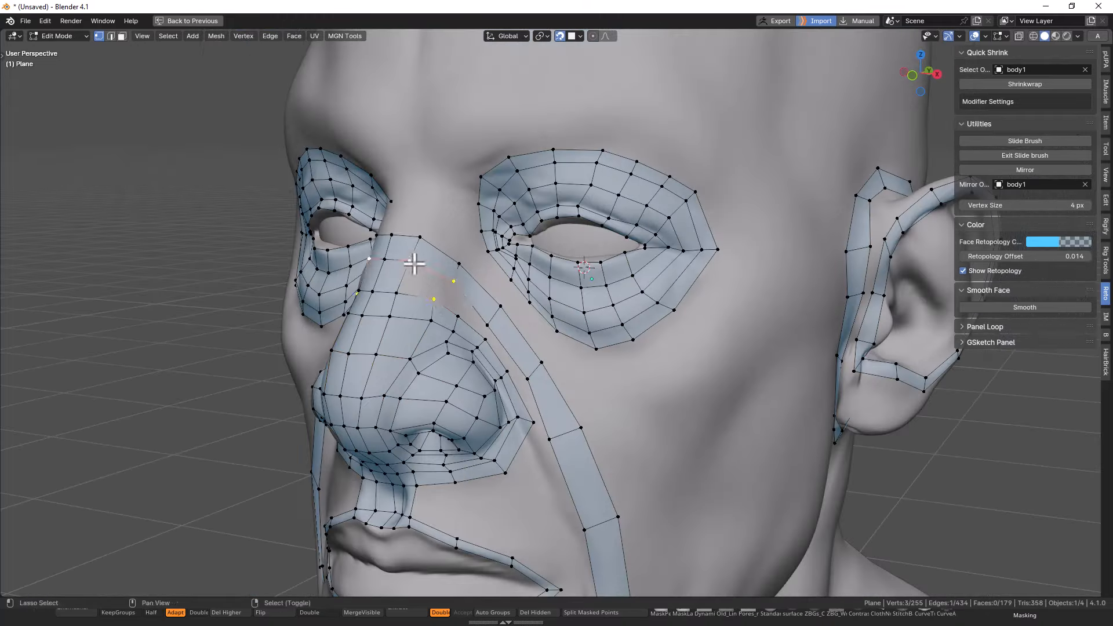
key("f")
key("f")
key("f")
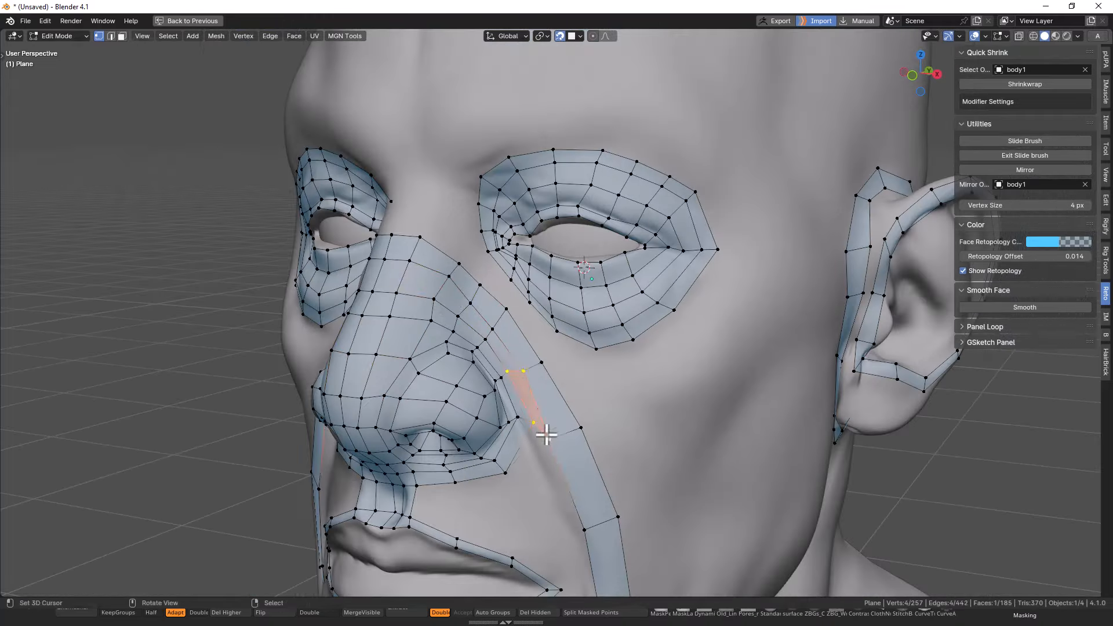
Step: Fill the remaining gap between the nostril wing and the cheek-fold strip
right_click(550, 439)
key("f")
left_click(571, 503)
middle_click_drag(571, 503, 529, 378)
scroll(551, 412, "down", 1)
key("f")
left_click(529, 377)
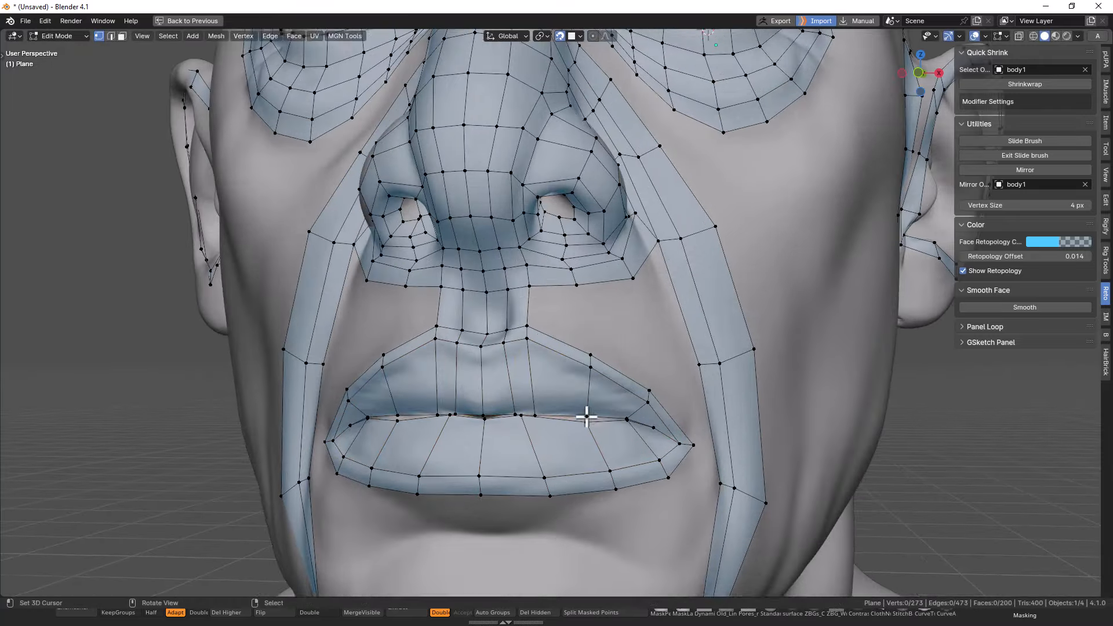
Step: Adjust the mouth and chin vertices and fill the gap between the lower lip and the chin
right_click_drag(527, 421, 524, 425)
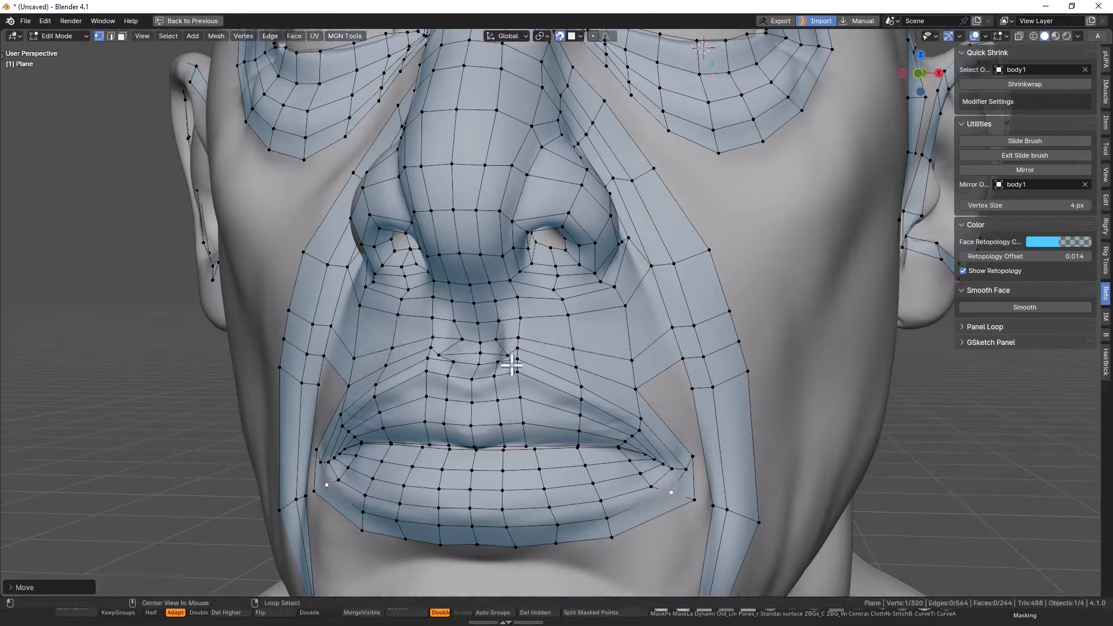
key("f")
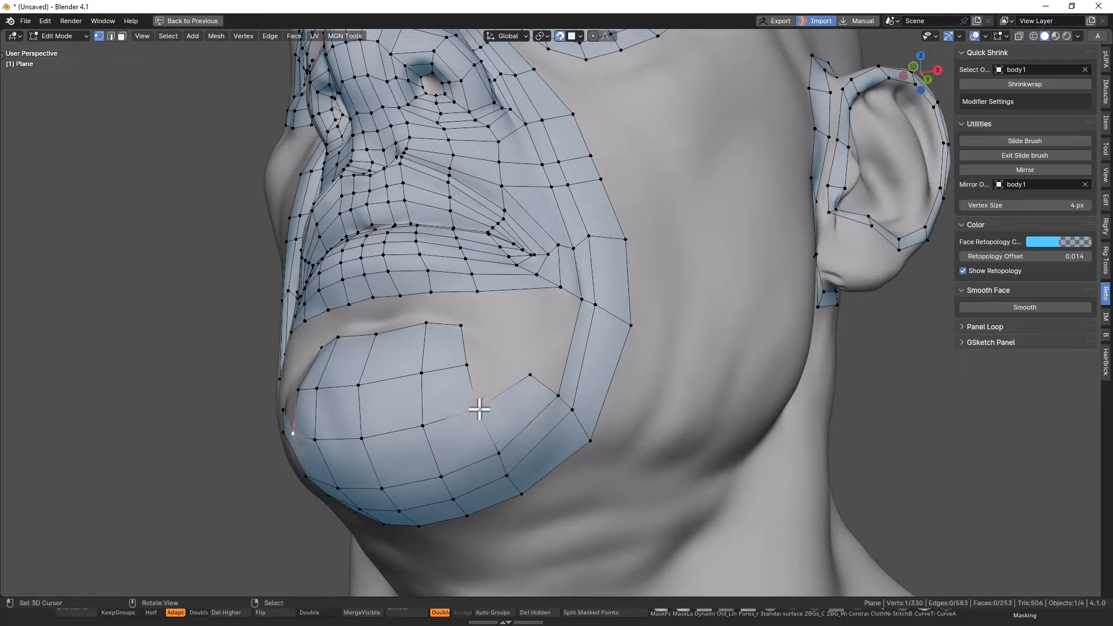
key("g")
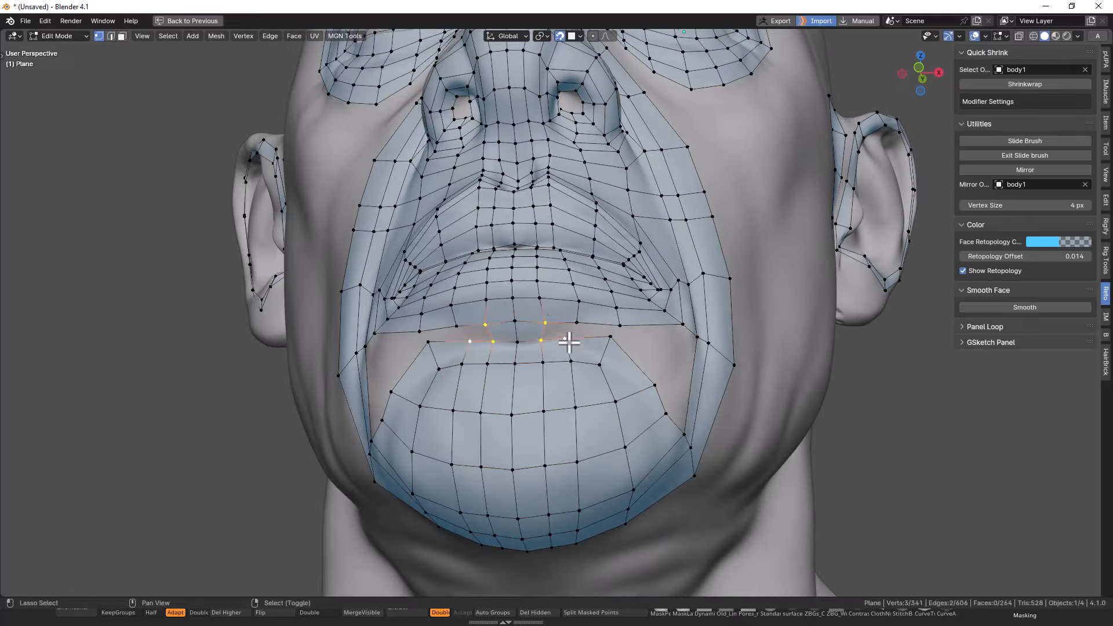
middle_click_drag(616, 345, 468, 323)
right_click(460, 336)
key("f")
Step: Add a loop cut through the new faces of the lower face mesh
right_click_drag(515, 399, 497, 393)
middle_click_drag(497, 392, 545, 382)
key("ctrl+r")
double_click(555, 380)
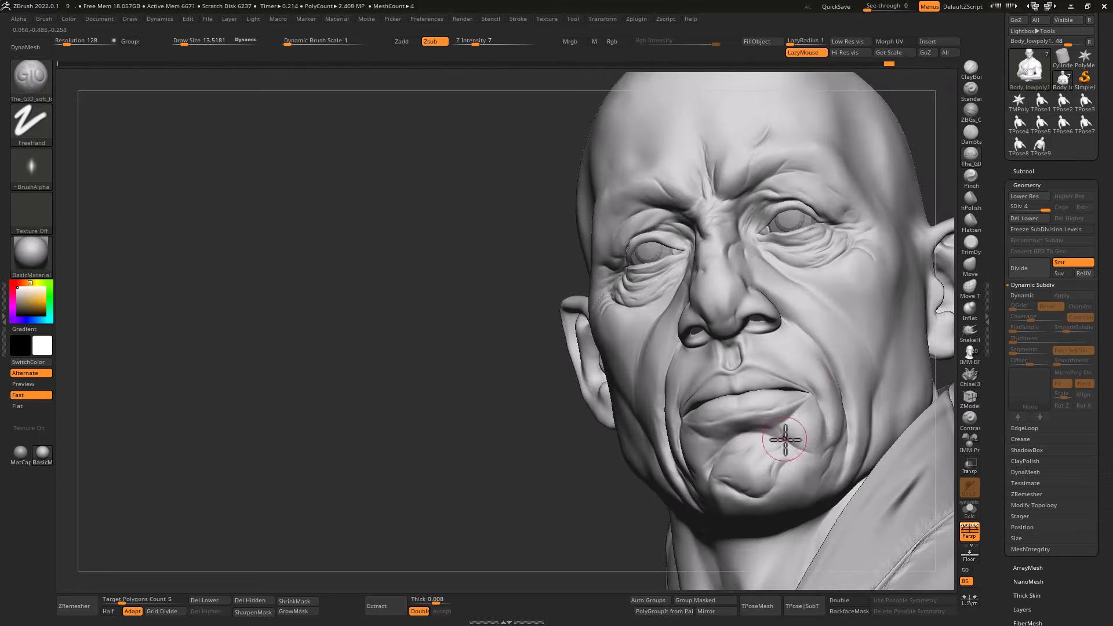
Step: Switch to ZBrush and sculpt skin folds on the lower face with the freehand brush
right_click_drag(828, 439, 898, 400)
left_click_drag(899, 405, 895, 451)
mouse_move(896, 451)
right_mouse_down()
mouse_move(765, 303)
mouse_move(733, 296)
mouse_move(804, 348)
right_mouse_up()
left_click_drag(804, 348, 817, 394)
mouse_move(817, 394)
right_mouse_down()
mouse_move(856, 409)
mouse_move(603, 467)
mouse_move(711, 316)
mouse_move(638, 325)
mouse_move(631, 300)
mouse_move(756, 343)
mouse_move(745, 360)
mouse_move(720, 243)
mouse_move(479, 273)
mouse_move(558, 397)
mouse_move(597, 497)
mouse_move(566, 387)
mouse_move(667, 406)
mouse_move(679, 212)
mouse_move(618, 211)
mouse_move(718, 313)
mouse_move(716, 259)
mouse_move(538, 252)
mouse_move(750, 363)
mouse_move(647, 426)
right_mouse_up()
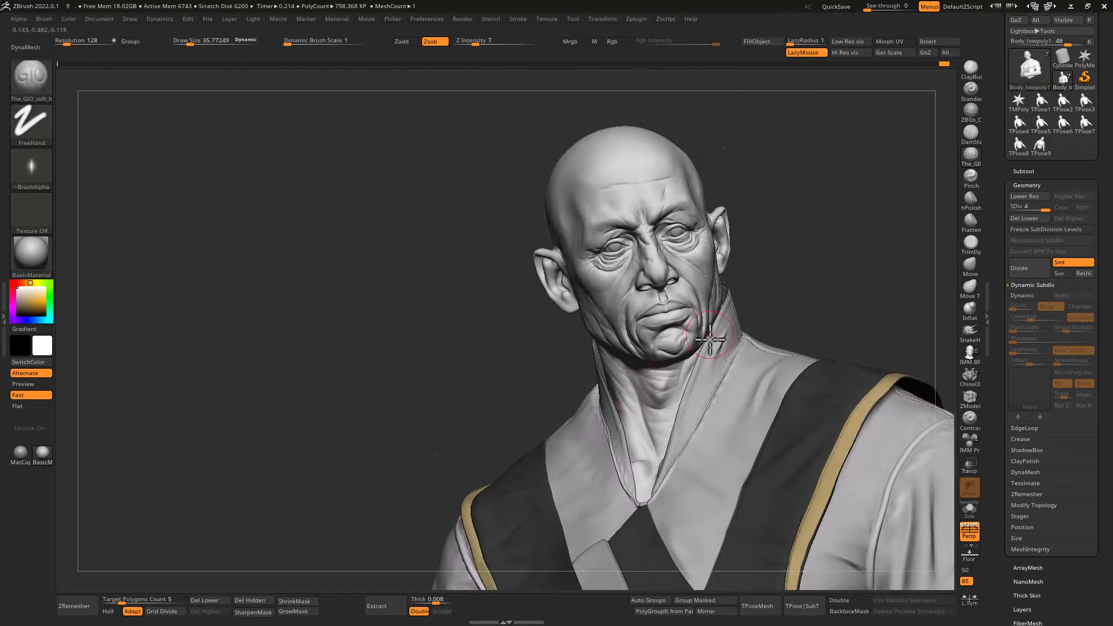
Step: Check the detailed head against the clothed upper body and save the project
right_click_drag(709, 338, 742, 288)
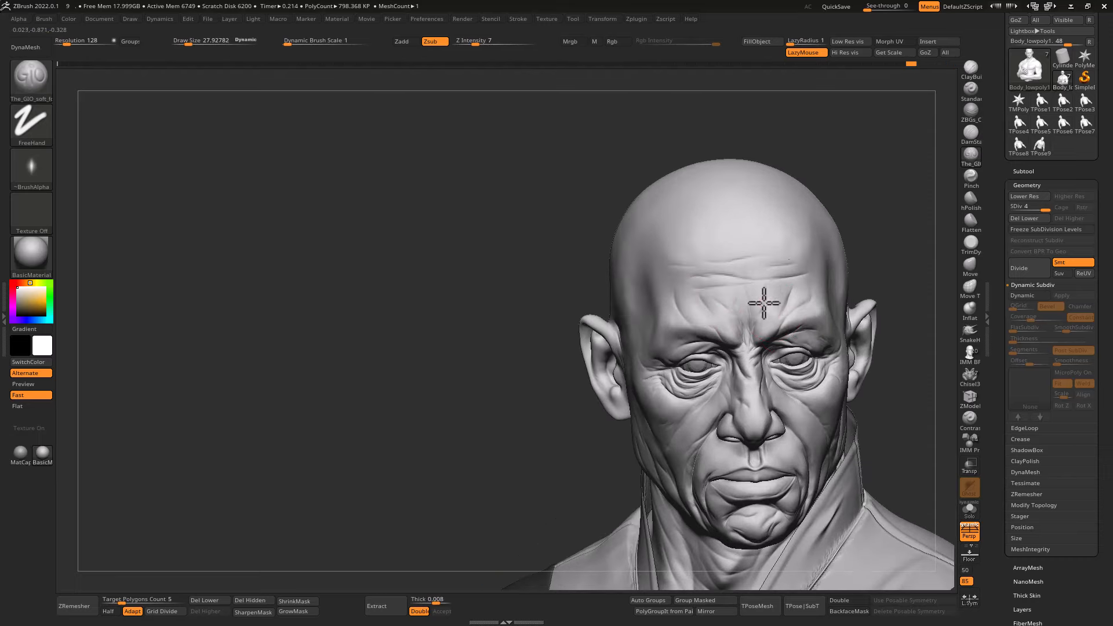
mouse_move(851, 313)
right_mouse_down()
mouse_move(586, 326)
mouse_move(606, 437)
mouse_move(696, 348)
mouse_move(753, 311)
mouse_move(727, 435)
right_mouse_up()
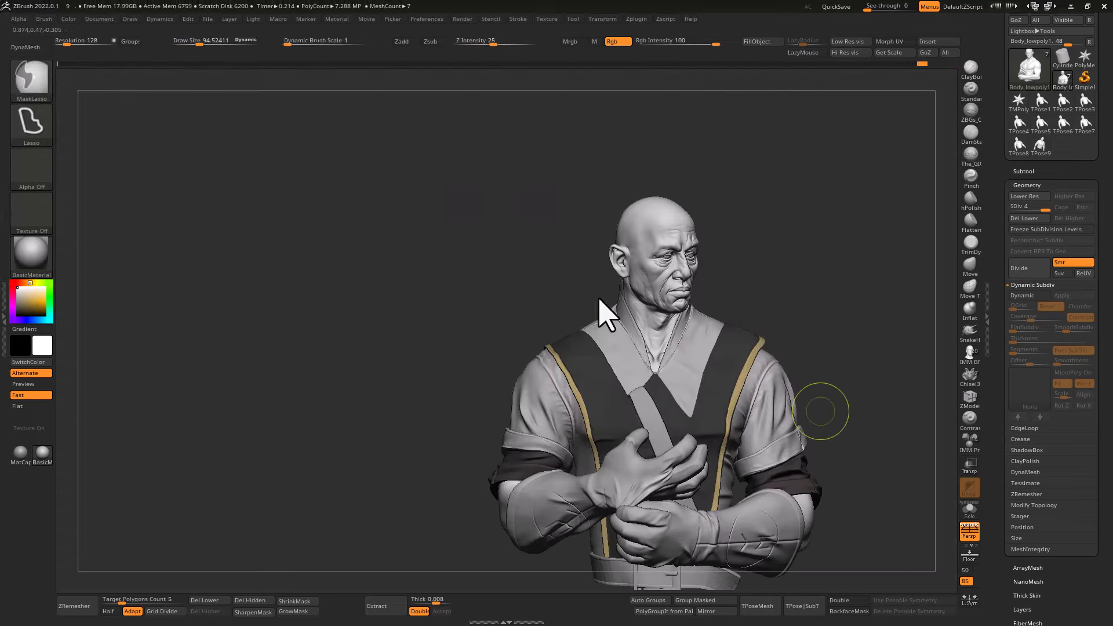
key("ctrl+s")
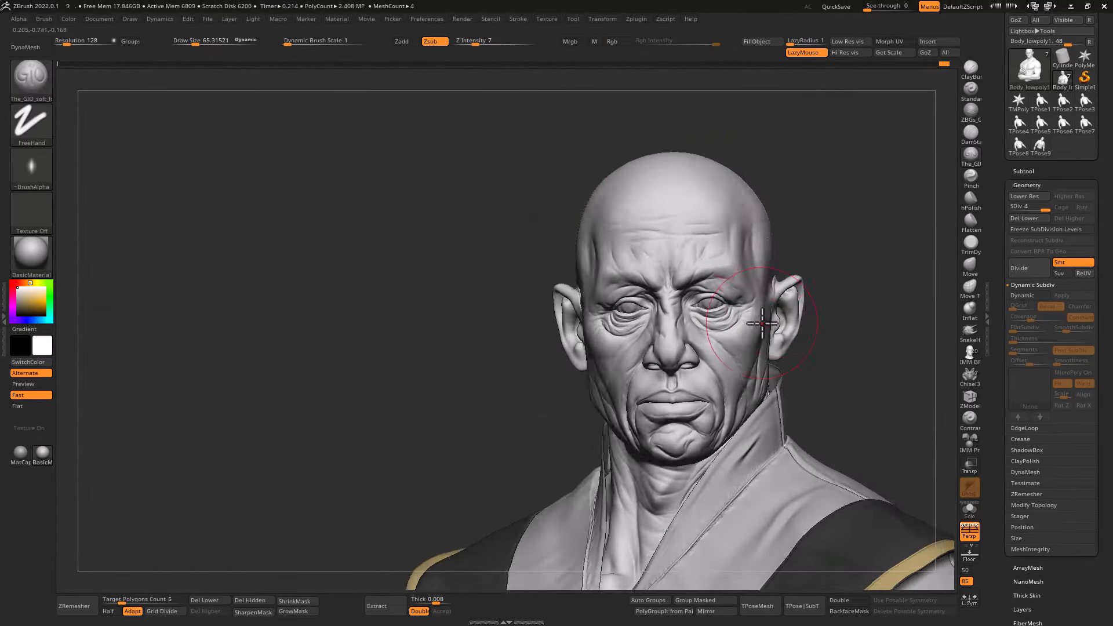
Step: Subdivide the body mesh to level 5 and reduce the brush size for fine facial detail
mouse_move(752, 348)
right_mouse_down()
mouse_move(656, 348)
mouse_move(687, 310)
mouse_move(738, 305)
mouse_move(730, 266)
mouse_move(728, 293)
mouse_move(706, 259)
right_mouse_up()
mouse_move(736, 217)
right_mouse_down()
mouse_move(641, 385)
mouse_move(651, 347)
mouse_move(649, 381)
mouse_move(707, 339)
right_mouse_up()
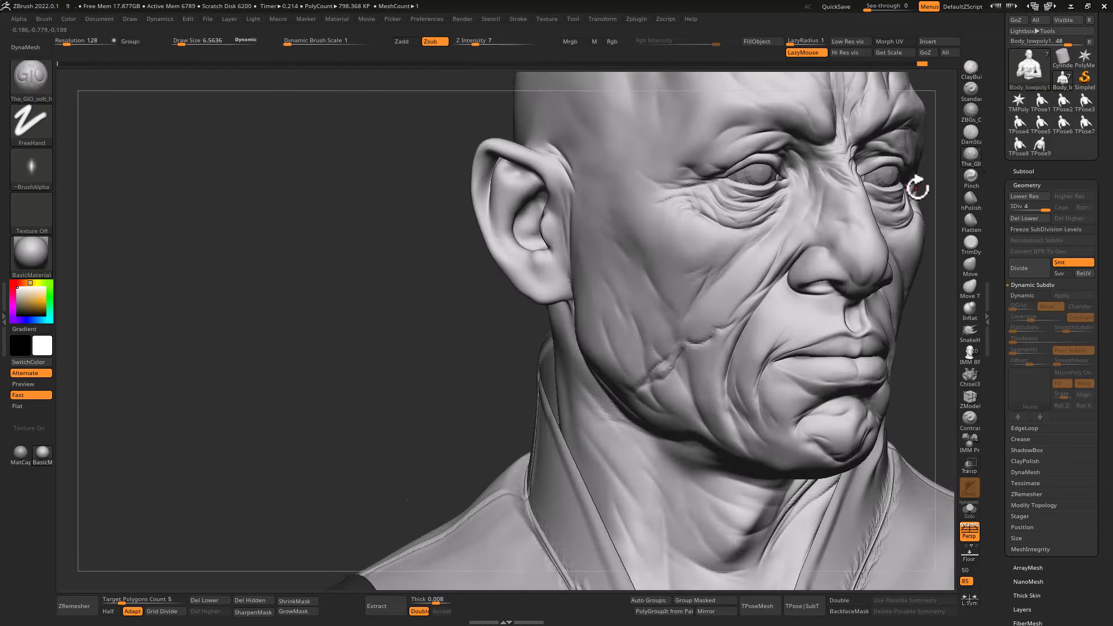
mouse_move(916, 186)
right_mouse_down()
mouse_move(757, 255)
mouse_move(764, 299)
mouse_move(730, 243)
mouse_move(701, 313)
mouse_move(678, 333)
mouse_move(569, 337)
mouse_move(708, 365)
mouse_move(844, 241)
mouse_move(707, 280)
mouse_move(852, 316)
right_mouse_up()
key("ctrl+d")
key("s")
left_click_drag(851, 316, 834, 316)
right_click_drag(835, 316, 860, 255)
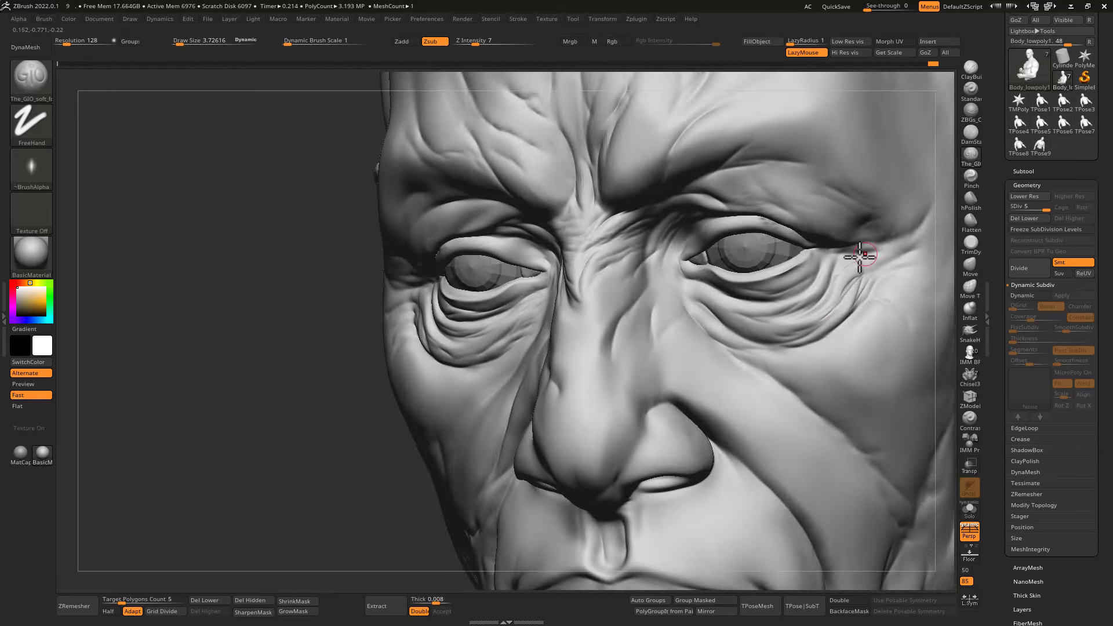
Step: Sculpt fine wrinkles into the eye bags and the outer corners of the eyes
mouse_move(804, 289)
right_mouse_down("ctrl")
mouse_move(788, 335)
mouse_move(707, 260)
mouse_move(692, 263)
right_mouse_up("ctrl")
right_click_drag(879, 263, 843, 258, "ctrl")
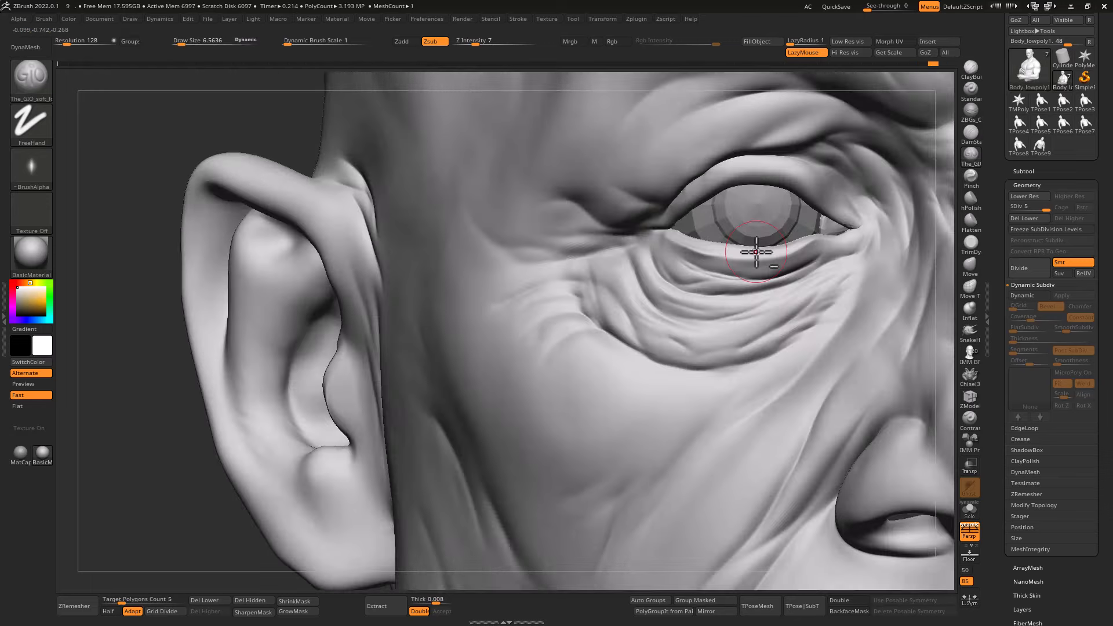
right_click_drag(635, 268, 656, 246)
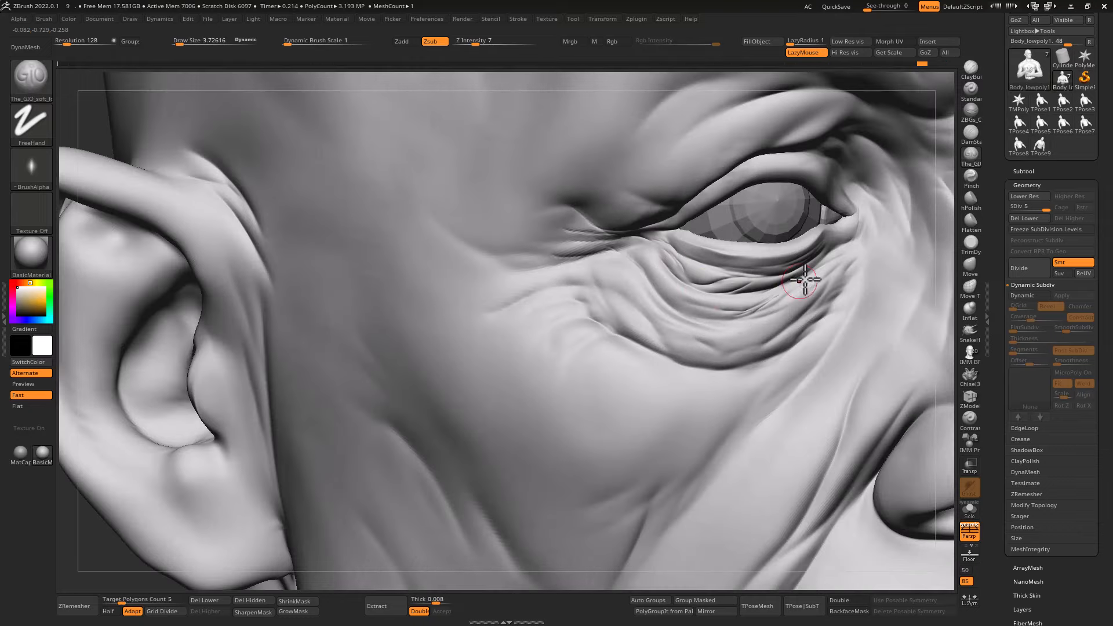
right_click_drag(822, 315, 694, 316, "ctrl")
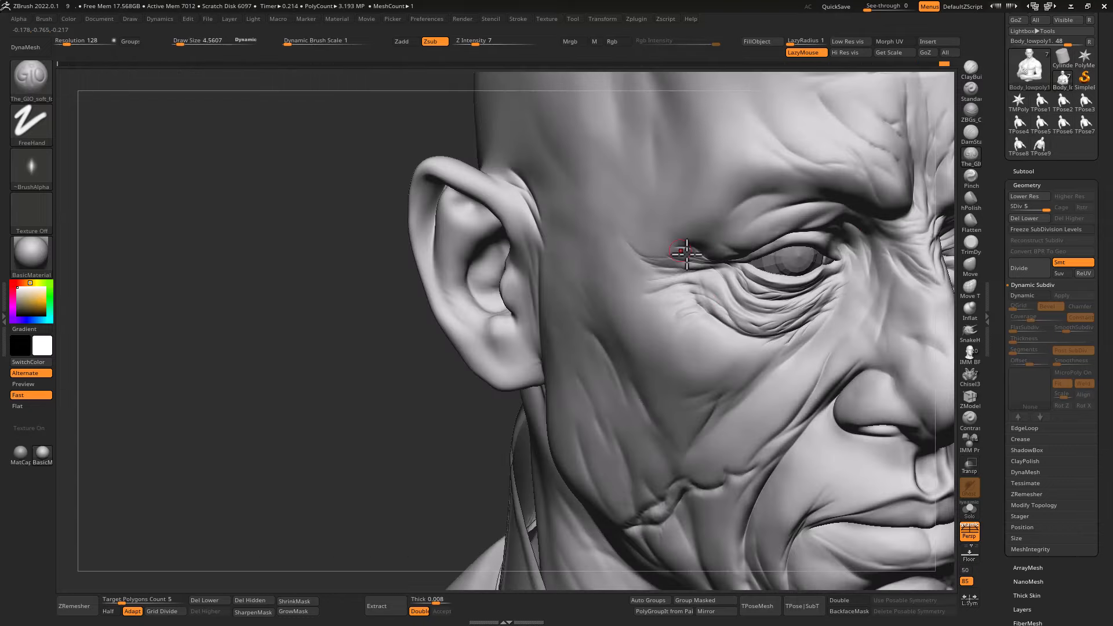
Step: Set the draw size to about 5.5 and sculpt fine vertical creases across the lower lip
right_click_drag(749, 292, 712, 356)
key("s")
left_click_drag(708, 356, 712, 357)
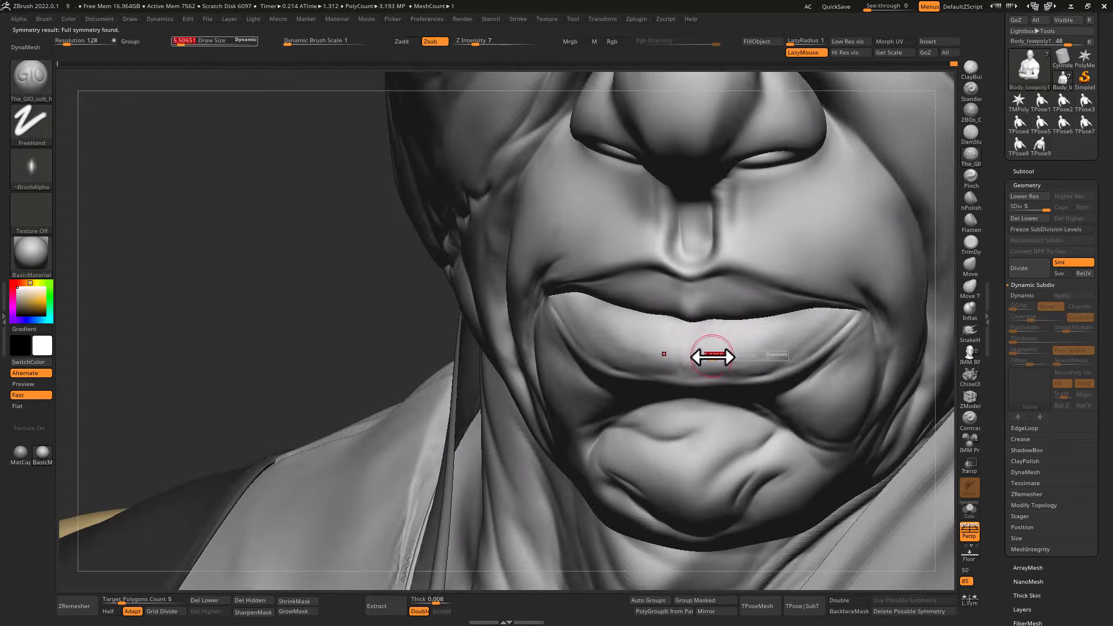
mouse_move(743, 321)
right_mouse_down("ctrl")
mouse_move(676, 345)
mouse_move(738, 342)
right_mouse_up("ctrl")
mouse_move(776, 390)
right_mouse_down("ctrl")
mouse_move(797, 344)
mouse_move(715, 367)
right_mouse_up("ctrl")
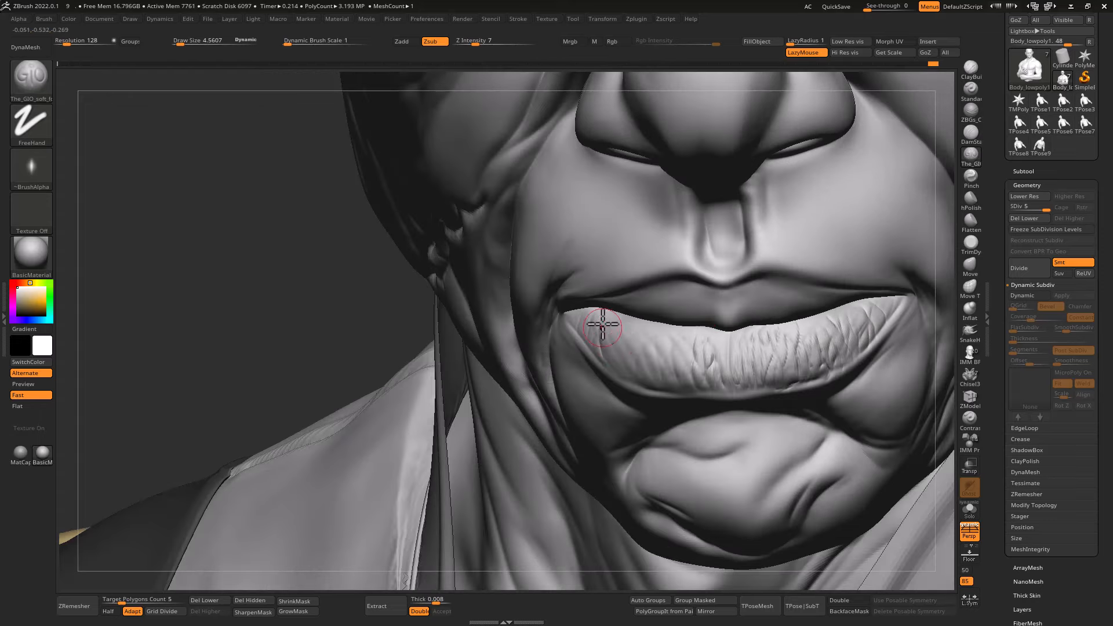
right_click_drag(602, 326, 652, 316)
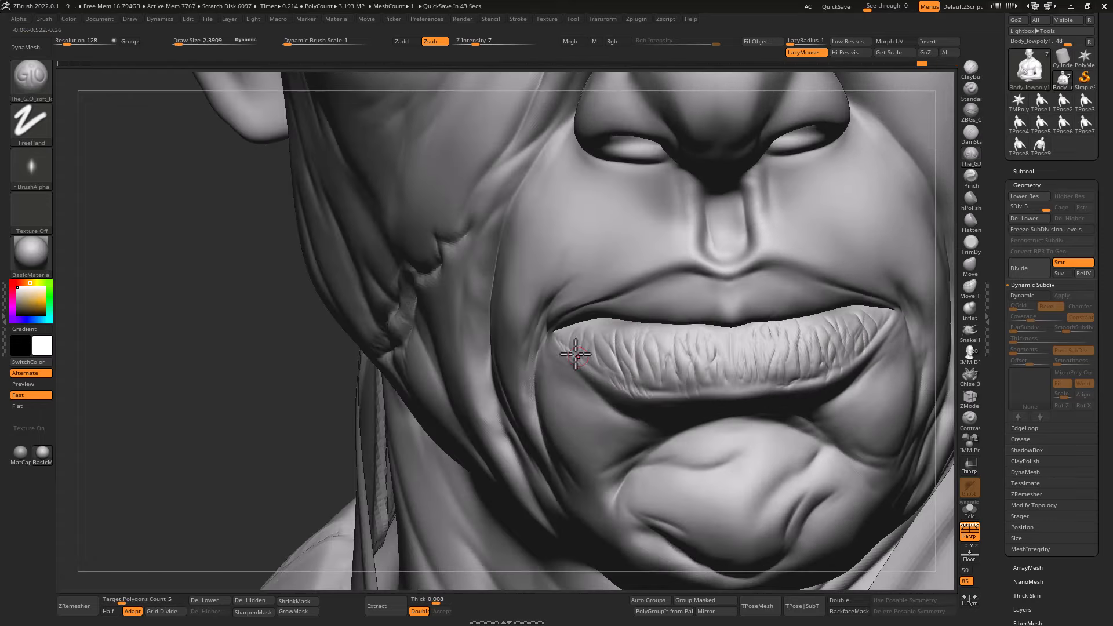
right_click_drag(575, 354, 825, 370)
Step: Sculpt matching fine creases across the upper lip, adjusting the brush size and smoothing where needed
mouse_move(848, 334)
right_mouse_down()
mouse_move(626, 393)
mouse_move(720, 384)
mouse_move(817, 330)
right_mouse_up()
key("s")
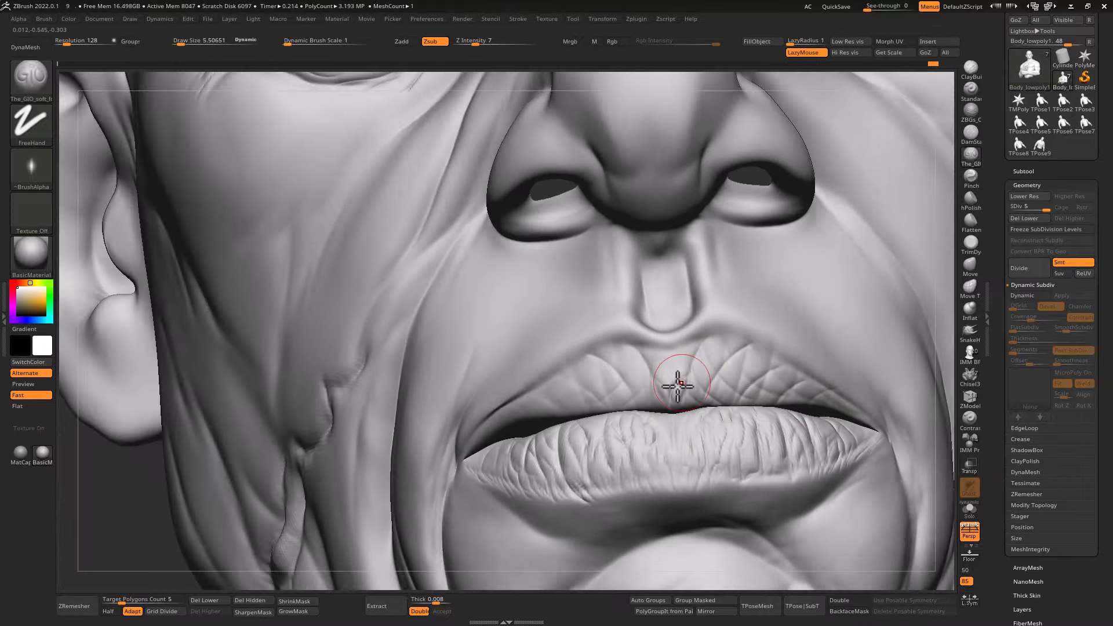
mouse_move(708, 340)
right_mouse_down()
mouse_move(745, 398)
mouse_move(604, 389)
right_mouse_up()
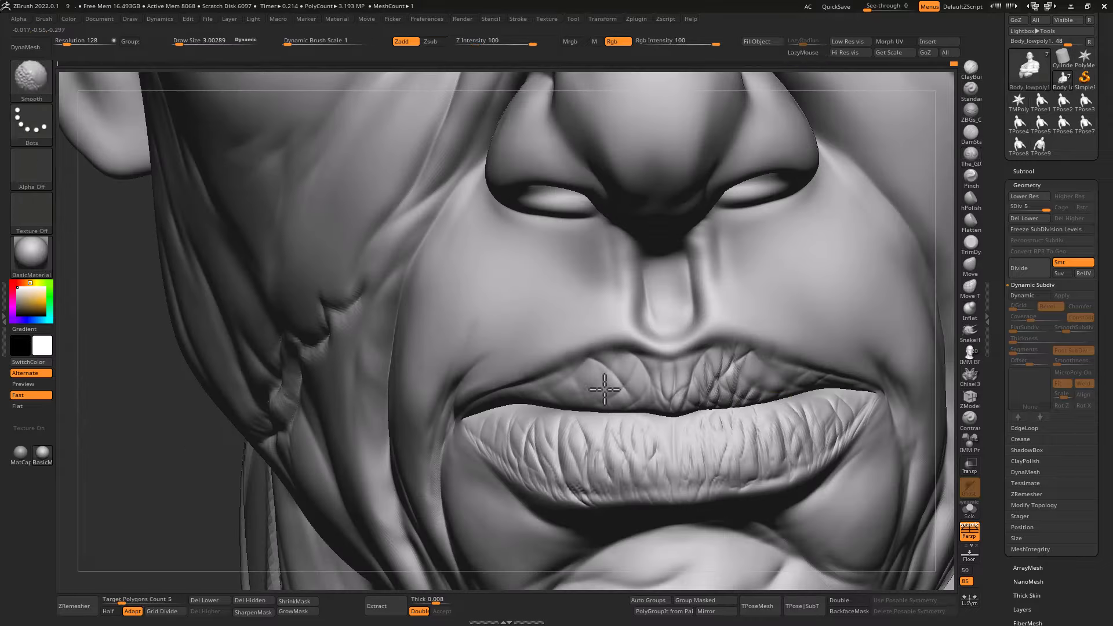
mouse_move(787, 361)
right_mouse_down()
mouse_move(728, 365)
mouse_move(787, 348)
mouse_move(813, 360)
right_mouse_up()
left_click_drag(813, 360, 795, 417)
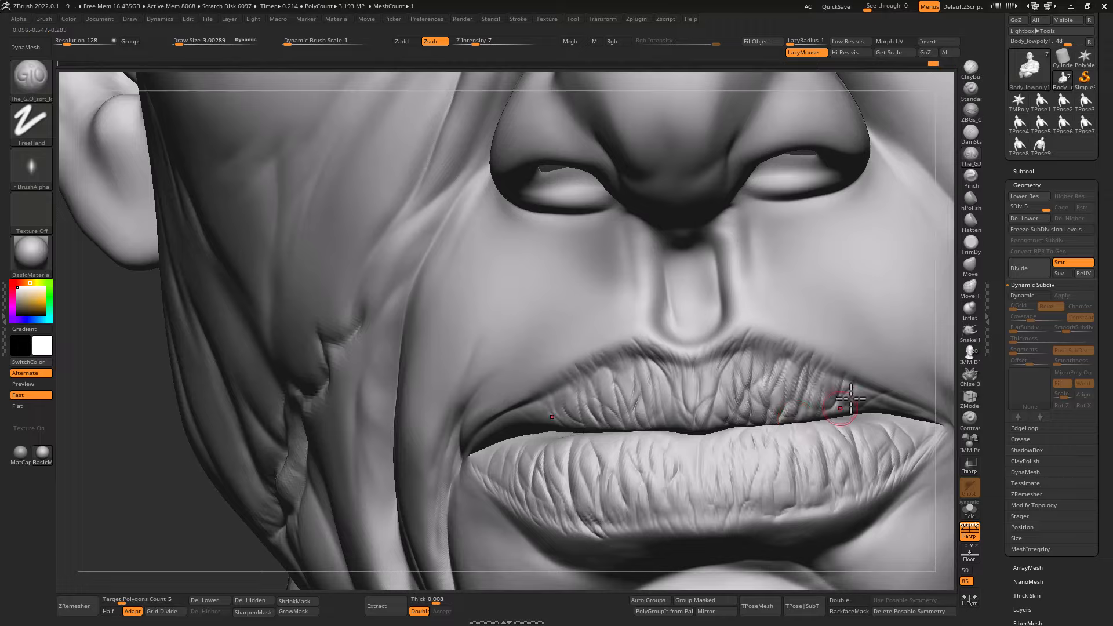
mouse_move(850, 399)
right_mouse_down()
mouse_move(847, 428)
mouse_move(787, 529)
mouse_move(866, 495)
right_mouse_up()
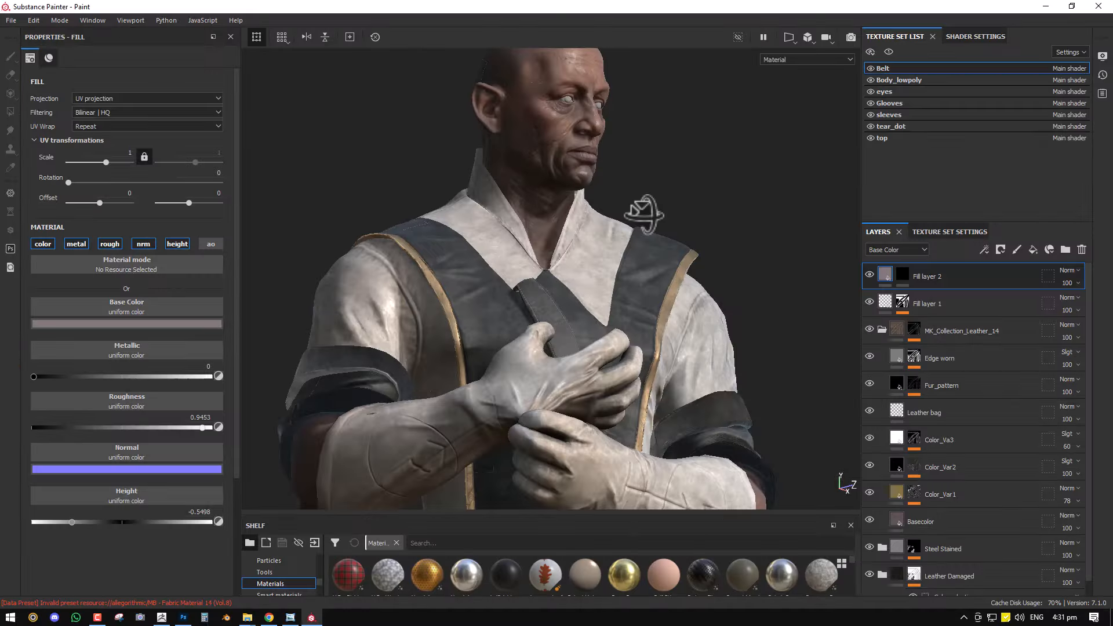
Step: Switch to Substance Painter, inspect the textured head and torso, and select the Body_lowpoly texture set to review its layers
right_click_drag(640, 203, 626, 319, "alt")
mouse_move(626, 318)
left_mouse_down("alt")
mouse_move(603, 263)
mouse_move(638, 381)
mouse_move(514, 318)
mouse_move(676, 442)
mouse_move(726, 375)
left_mouse_up("alt")
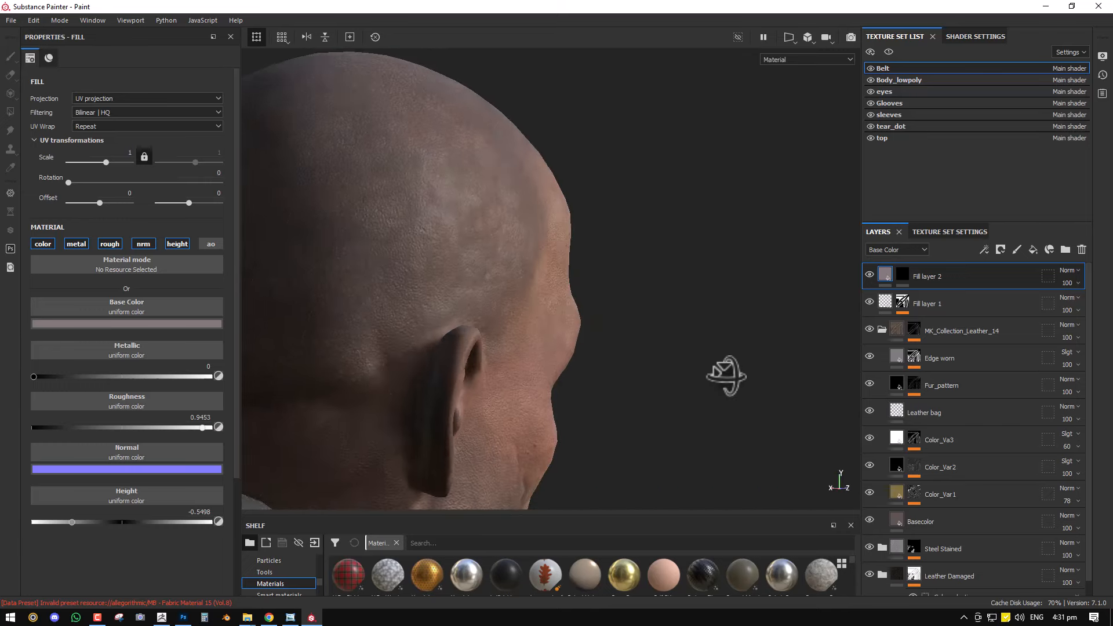
right_click_drag(726, 376, 626, 377, "shift")
scroll(629, 380, "down", 5)
left_click_drag(641, 397, 525, 389, "alt")
middle_click_drag(525, 389, 512, 115, "alt")
middle_click_drag(556, 256, 563, 327, "alt")
left_click(905, 80)
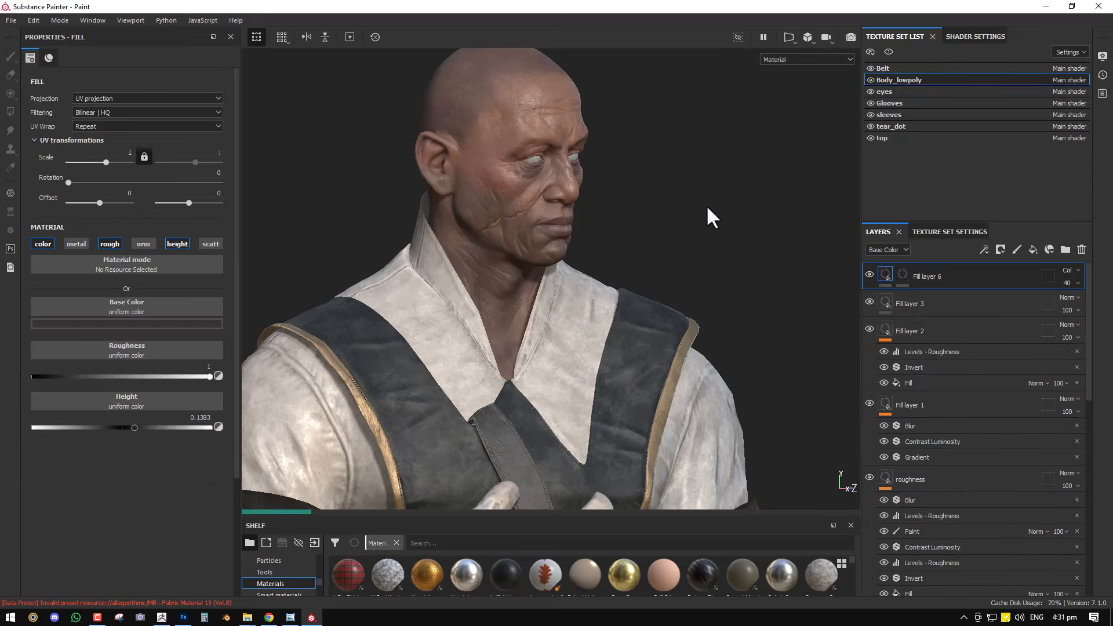
scroll(978, 493, "down", 3)
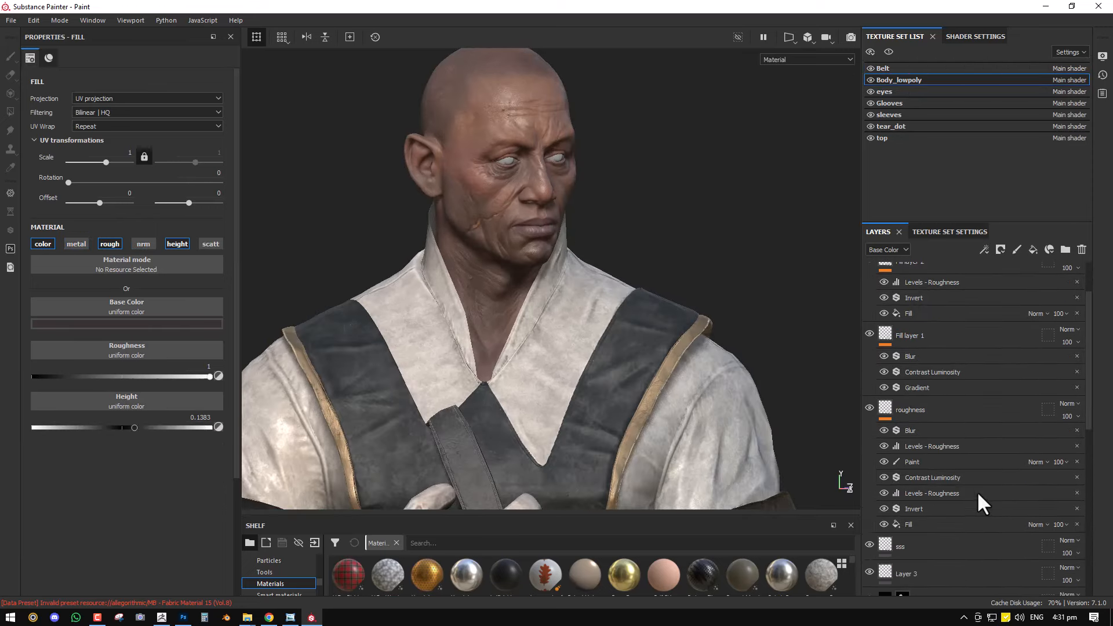
Step: Select the sss layer and set its scattering value to about 0.38
left_click(980, 546)
scroll(493, 202, "up", 5)
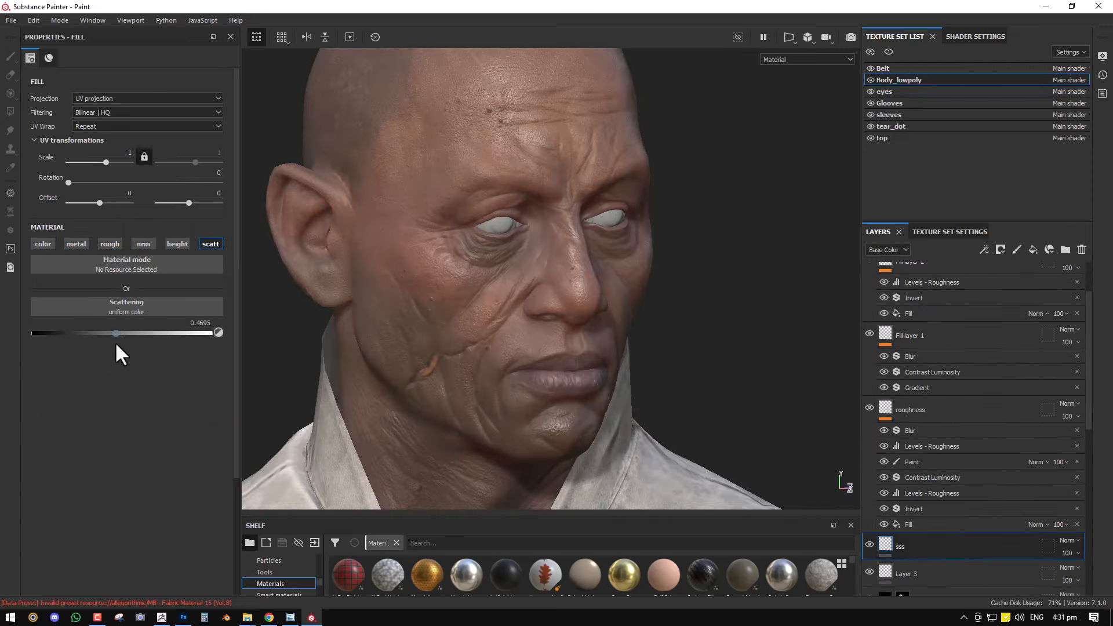
scroll(921, 327, "up", 3)
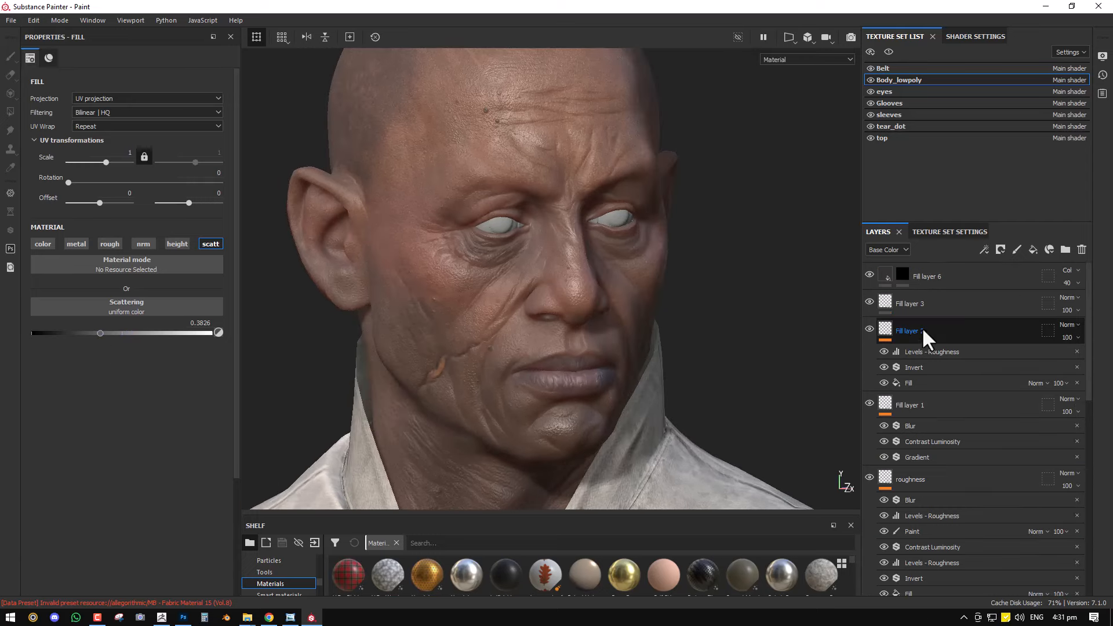
Step: Add a Levels effect on the Roughness channel of Fill layer 3 and set its midtone to 0.961
left_click(944, 312)
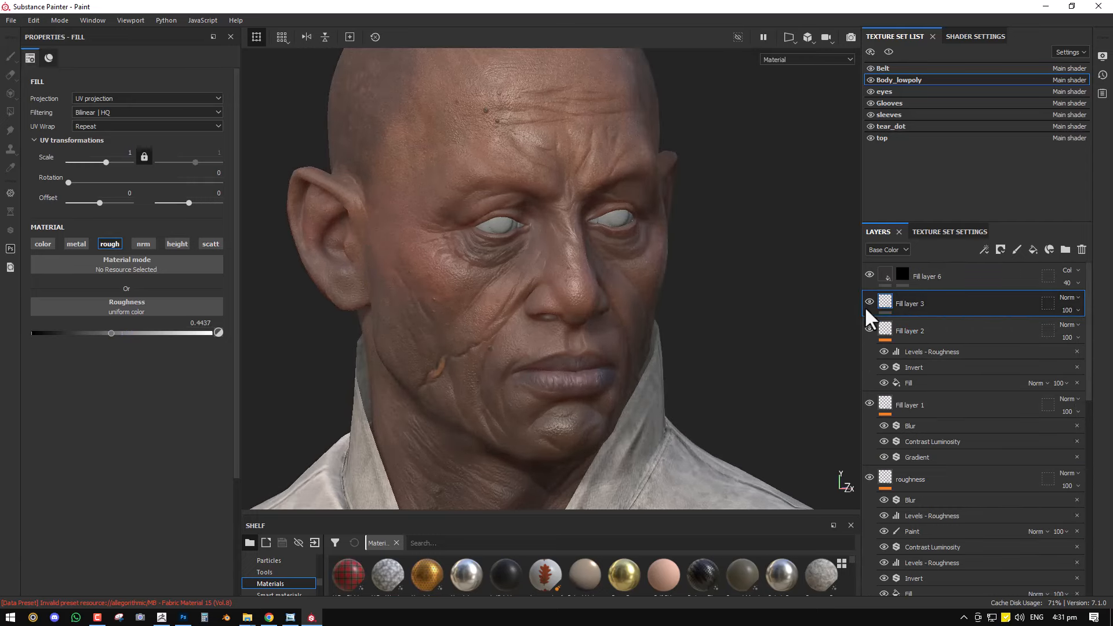
right_click(880, 310)
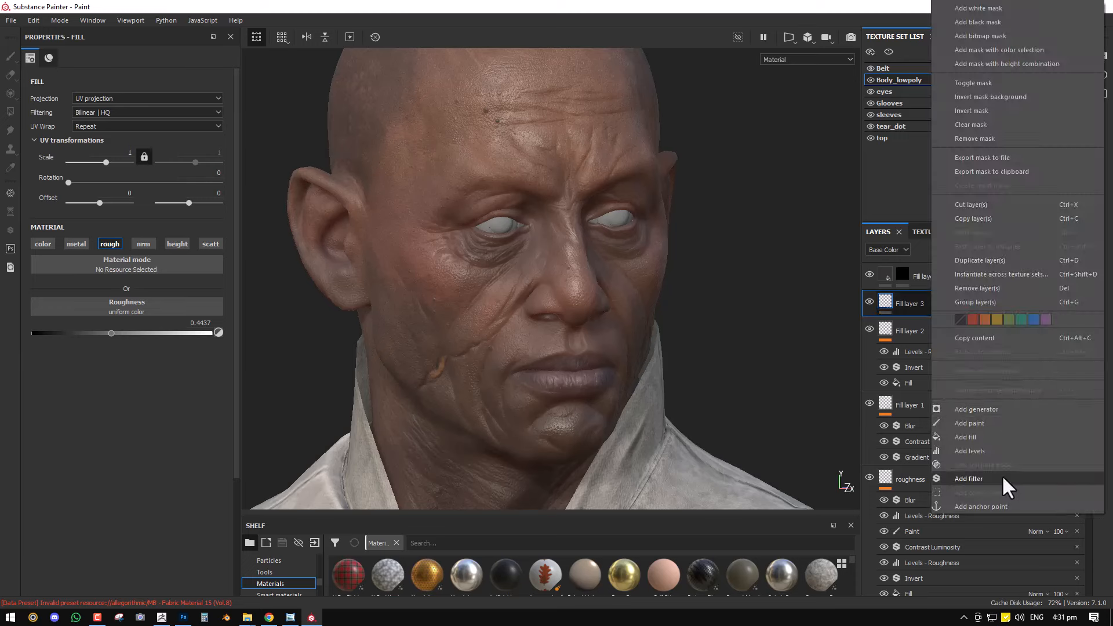
left_click(1003, 481)
left_click(122, 102)
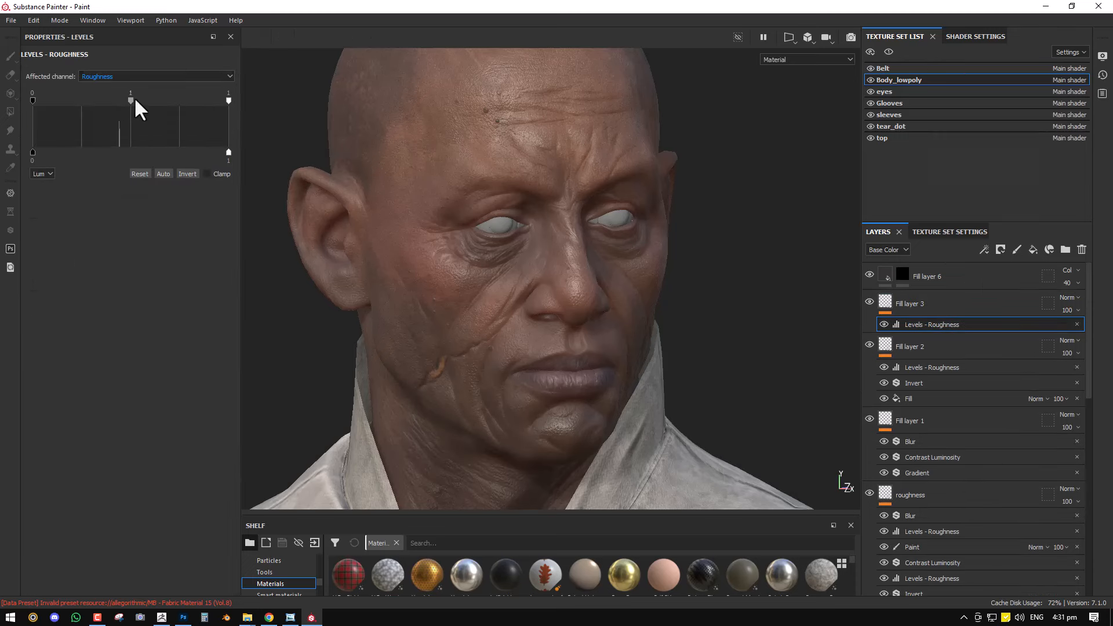
left_click_drag(130, 101, 134, 101)
scroll(747, 249, "down", 3)
left_click_drag(747, 249, 589, 237, "alt")
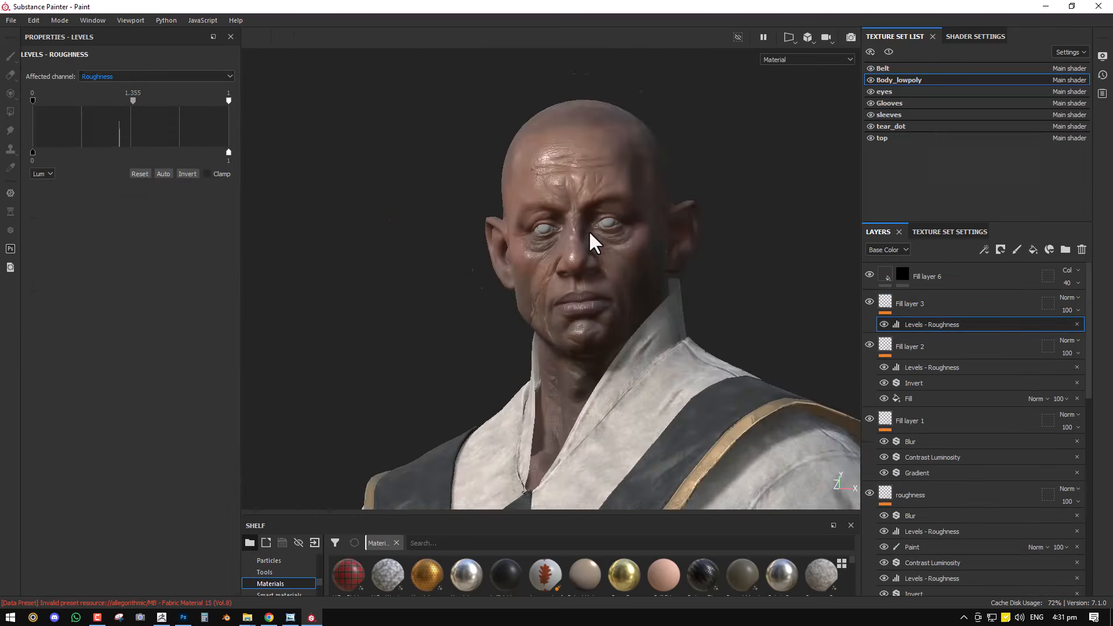
middle_click_drag(589, 236, 595, 126, "alt")
right_click_drag(595, 239, 665, 248, "shift")
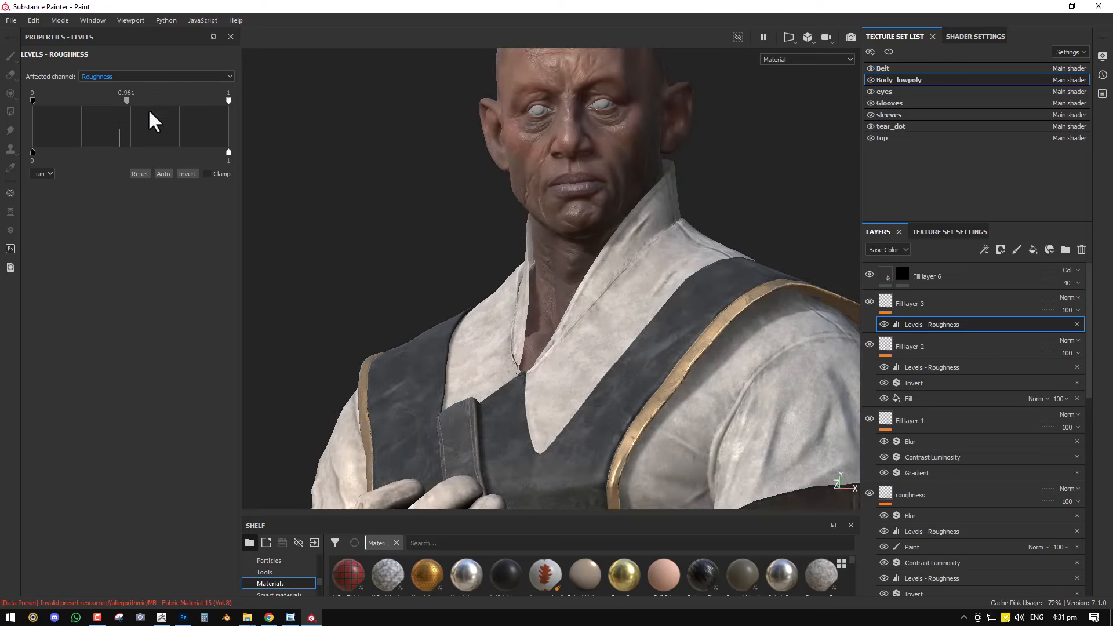
Step: Toggle the roughness layer's visibility and examine its effect on the skin of the face up close
left_click(868, 489)
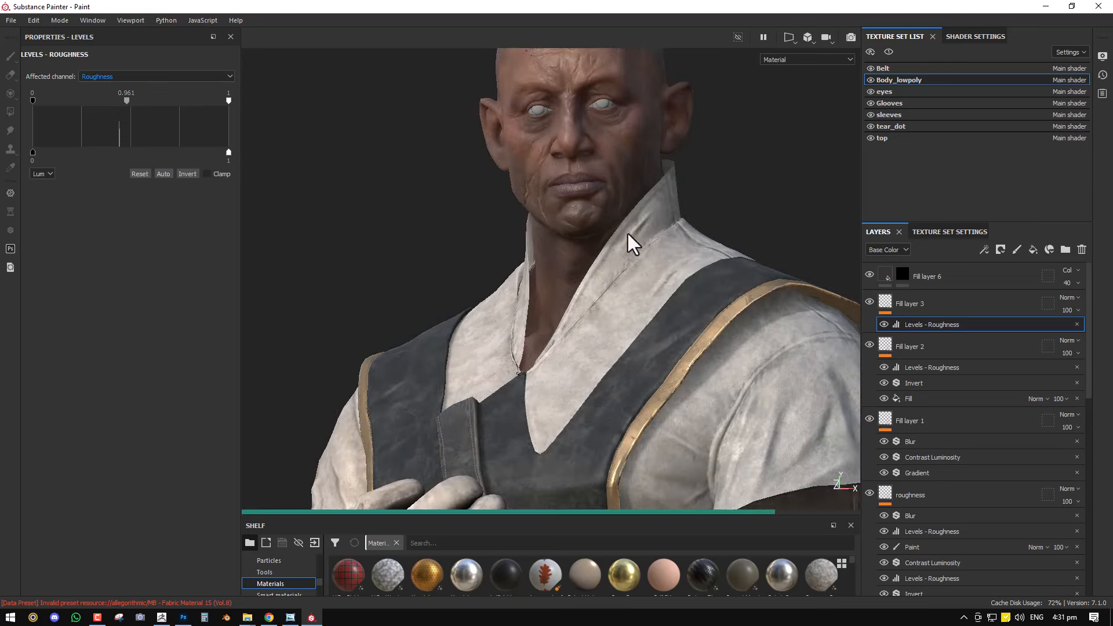
left_click_drag(627, 234, 661, 243, "alt")
middle_click_drag(661, 243, 660, 347, "alt")
scroll(661, 348, "up", 4)
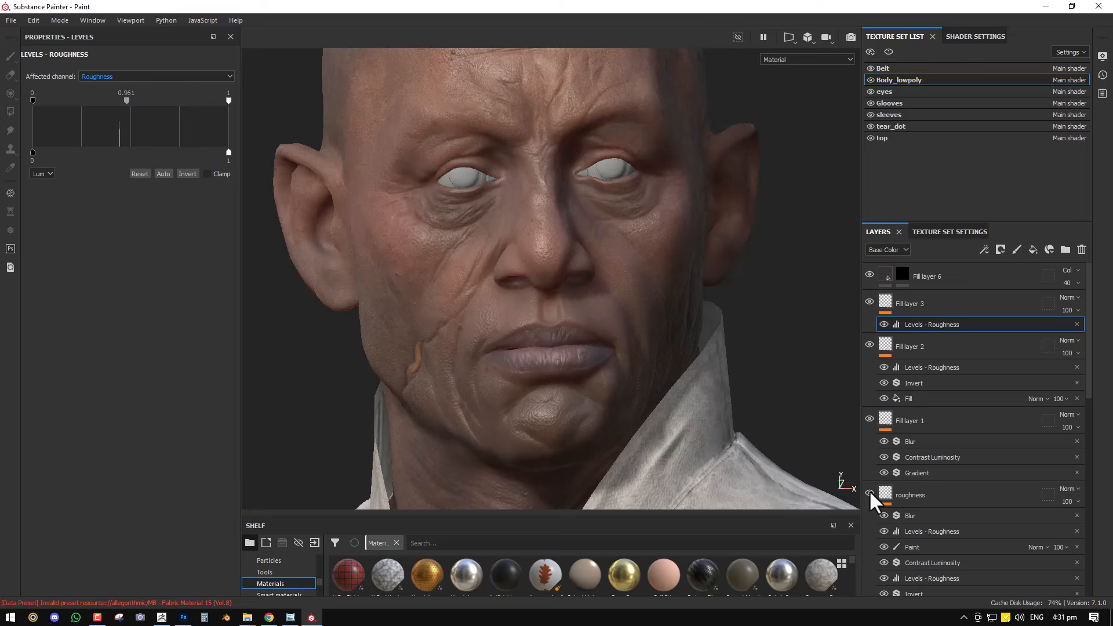
Step: Toggle Fill layer 5, Fill layer 4 and the Scar layer to examine what each contributes to the face
scroll(886, 510, "down", 3)
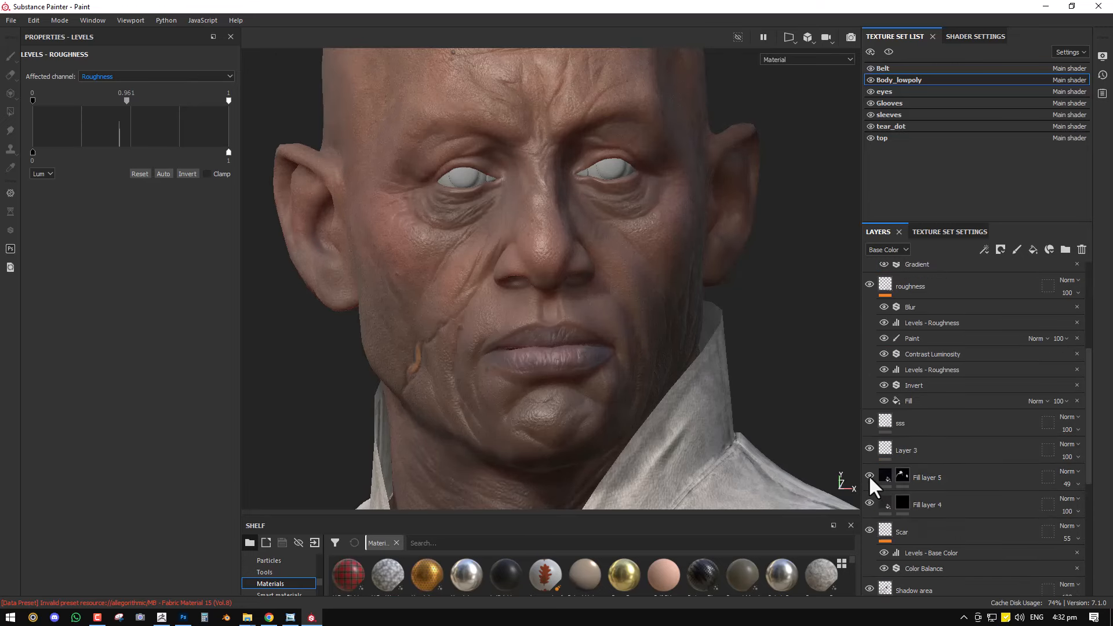
scroll(676, 405, "down", 2)
left_click_drag(675, 405, 852, 477, "alt")
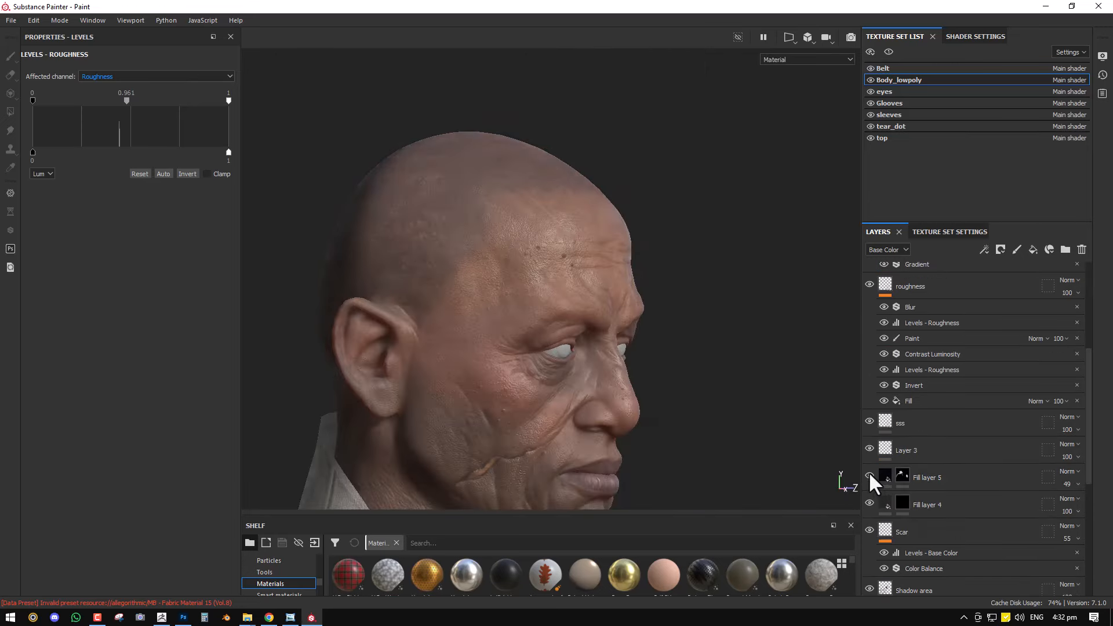
left_click(869, 503)
left_click(871, 528)
left_click_drag(650, 406, 596, 402, "alt")
middle_click_drag(597, 402, 629, 300, "alt")
scroll(629, 300, "up", 2)
left_click(865, 531)
left_click(866, 531)
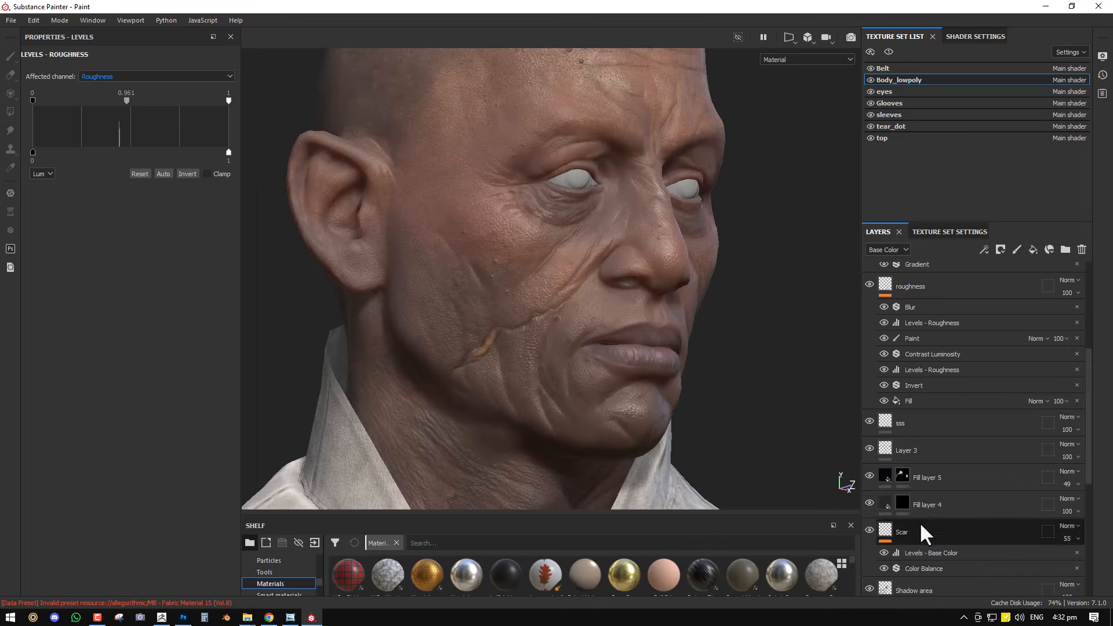
Step: Toggle the lower Fill layer 1 and the Basecolor layer to compare the skin with and without them
scroll(869, 493, "down", 3)
scroll(501, 298, "down", 2)
left_click_drag(501, 297, 551, 346, "alt")
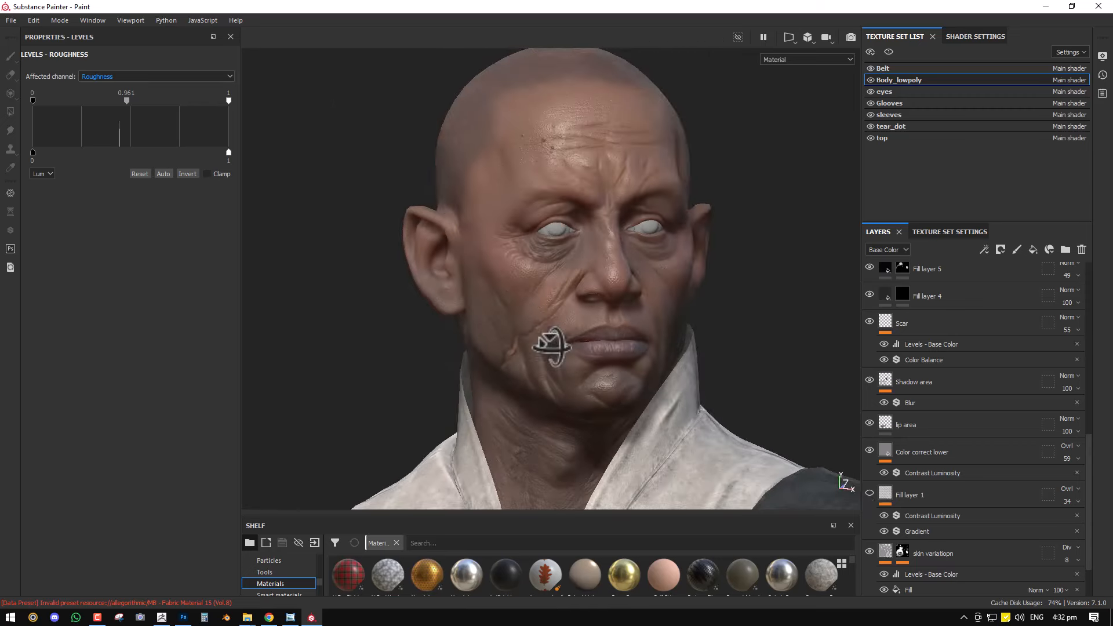
left_click(868, 494)
left_click_drag(655, 400, 527, 325, "alt")
scroll(887, 538, "down", 1)
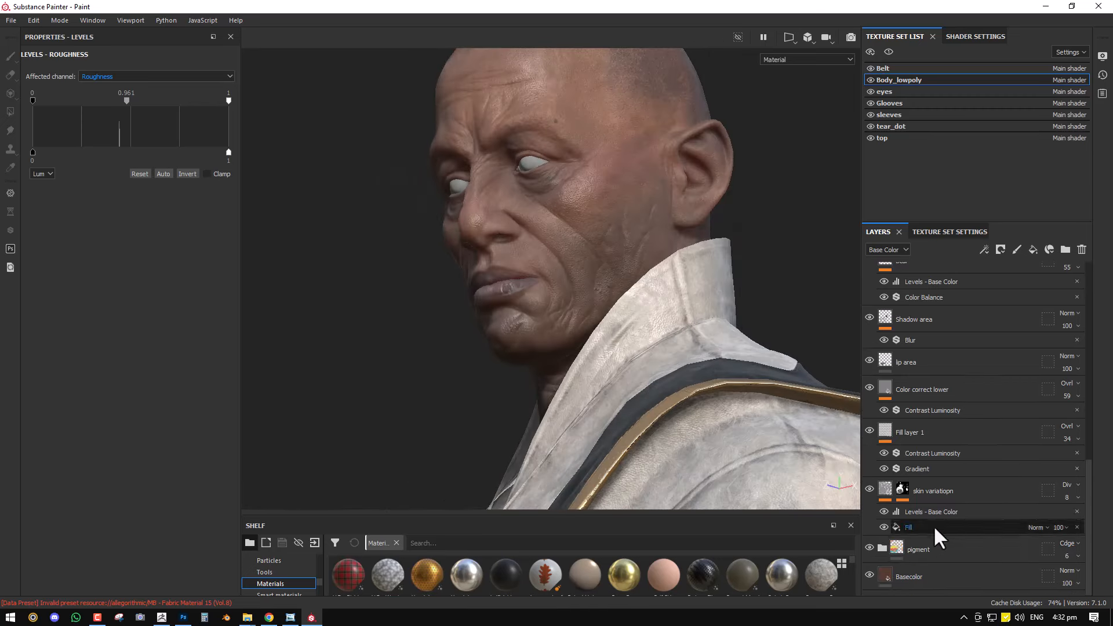
left_click(869, 574)
left_click_drag(452, 335, 856, 562, "alt")
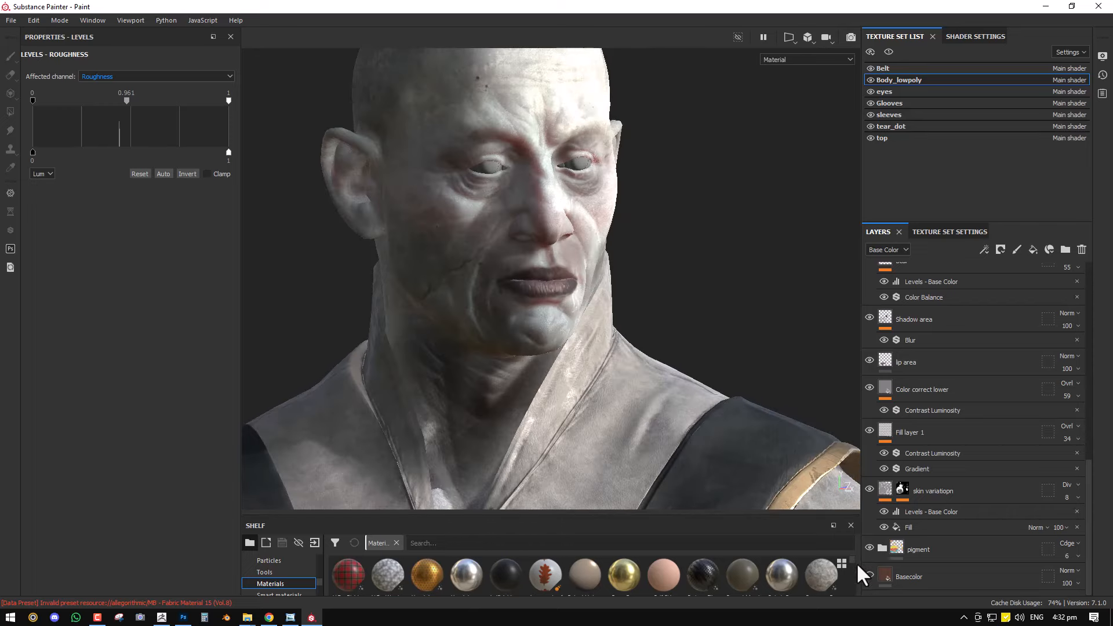
left_click(870, 575)
Step: Adjust the Basecolor layer's uniform base colour, trying a lighter and a darker skin tone on the head
left_click(913, 577)
left_click(194, 323)
left_click_drag(221, 376, 225, 392)
left_click_drag(649, 353, 567, 323, "alt")
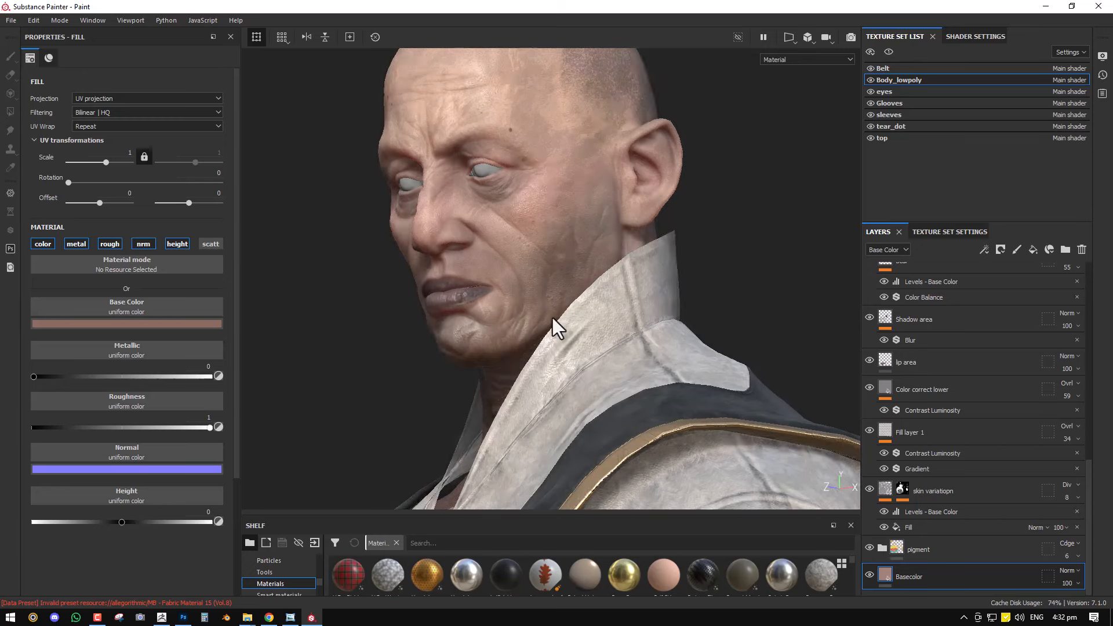
left_click(126, 323)
left_click_drag(186, 377, 219, 419)
left_click(311, 338)
left_click(276, 404)
left_click_drag(510, 348, 555, 332, "alt")
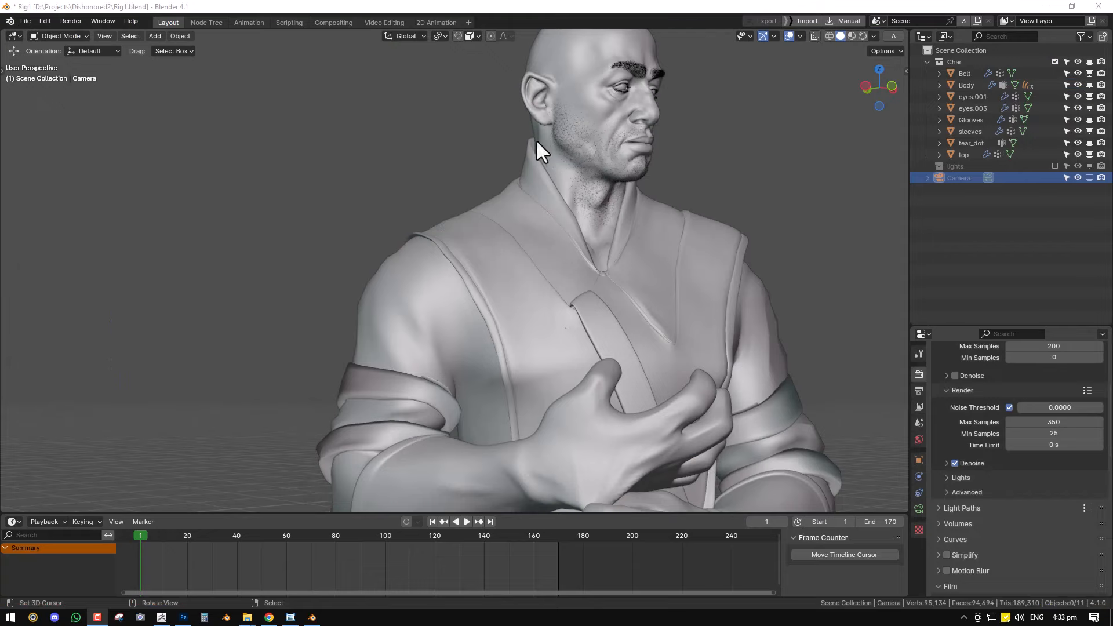
Step: Switch to Blender, select the Body mesh and display its modifier stack in an enlarged properties area
middle_click_drag(676, 130, 478, 229)
scroll(478, 230, "down", 4)
middle_click_drag(478, 371, 540, 483, "shift")
key("shift+z")
scroll(563, 163, "up", 3)
right_click(541, 183)
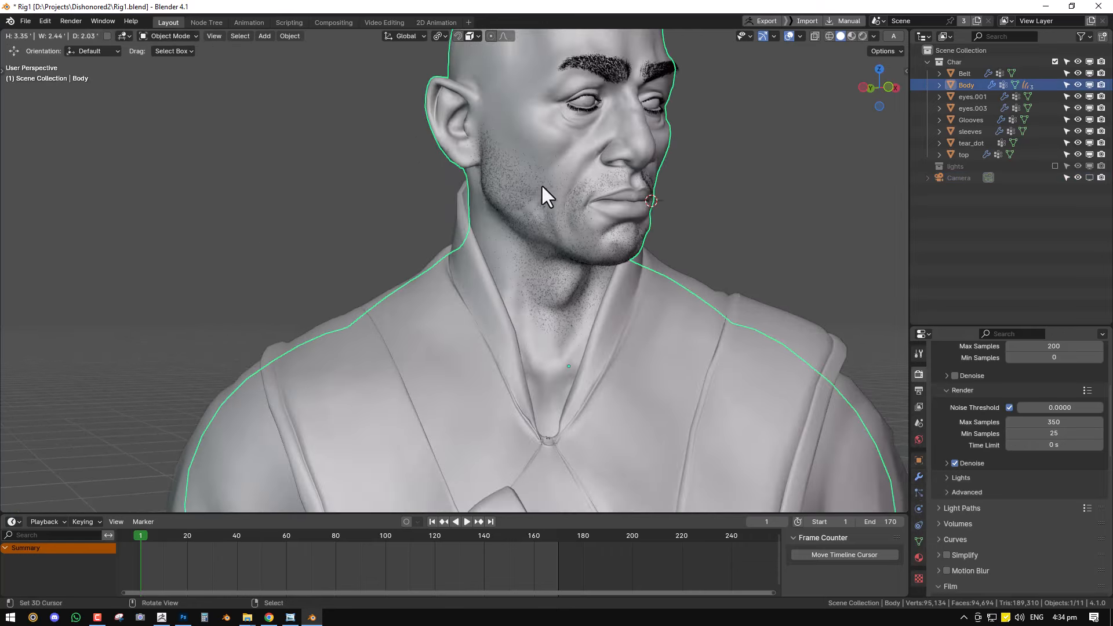
left_click(918, 485)
left_click_drag(972, 328, 972, 250)
Step: Set the viewport level of the Body's first Subdivision modifier to 2 and deselect the mesh
right_click(570, 366)
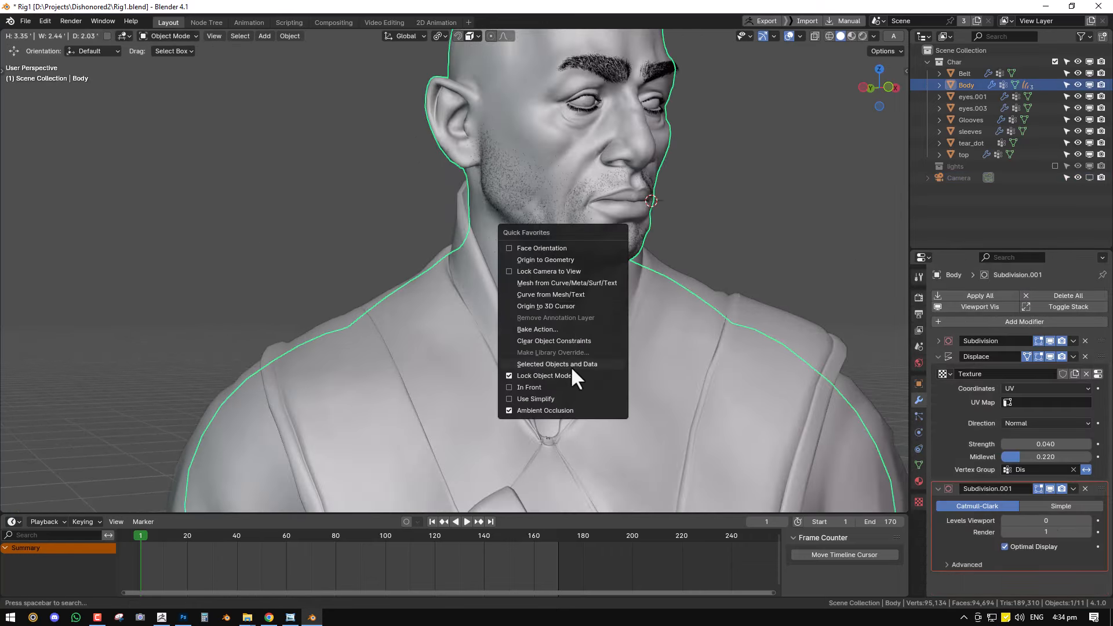
left_click(937, 341)
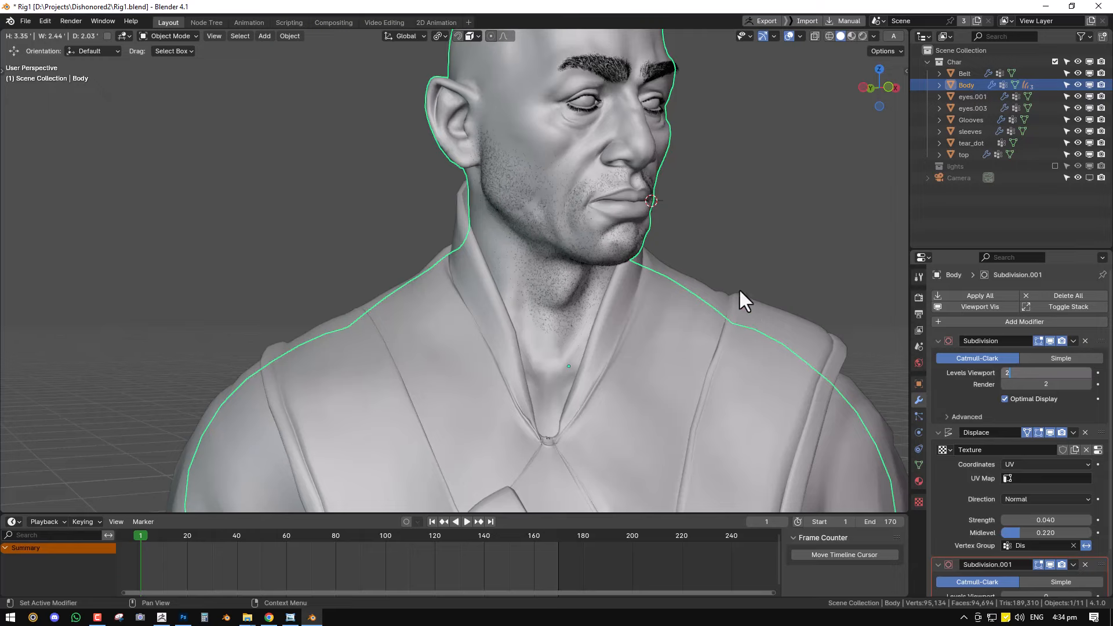
key("Return")
middle_click_drag(736, 249, 649, 328, "alt")
key("alt+a")
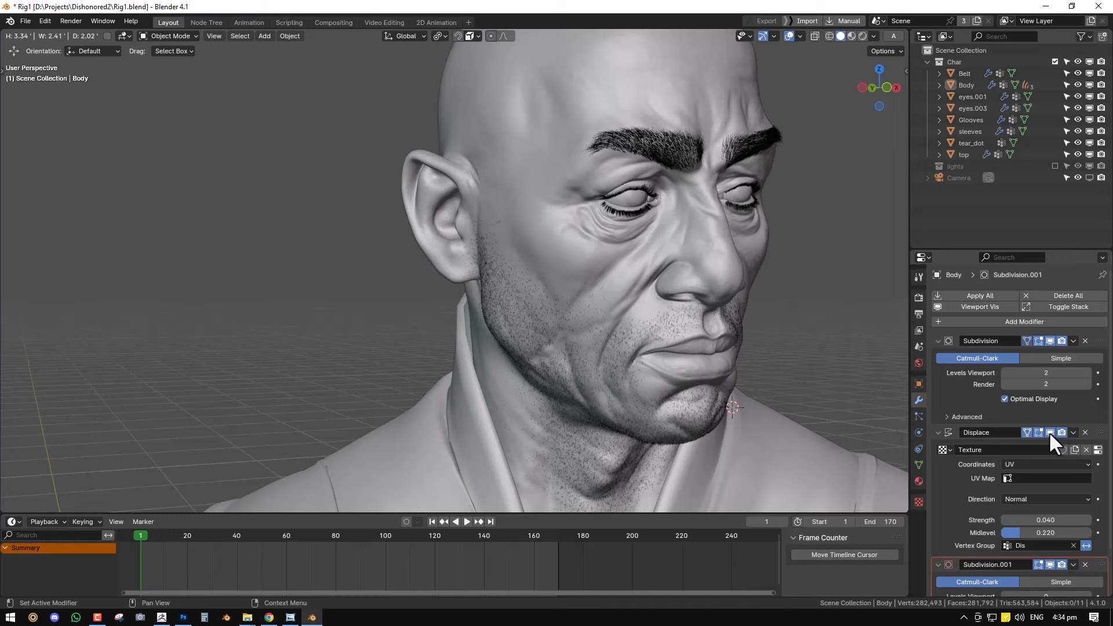
Step: Toggle the Body's Displace modifier in the viewport to compare the face with and without wrinkle detail
left_click(1049, 432)
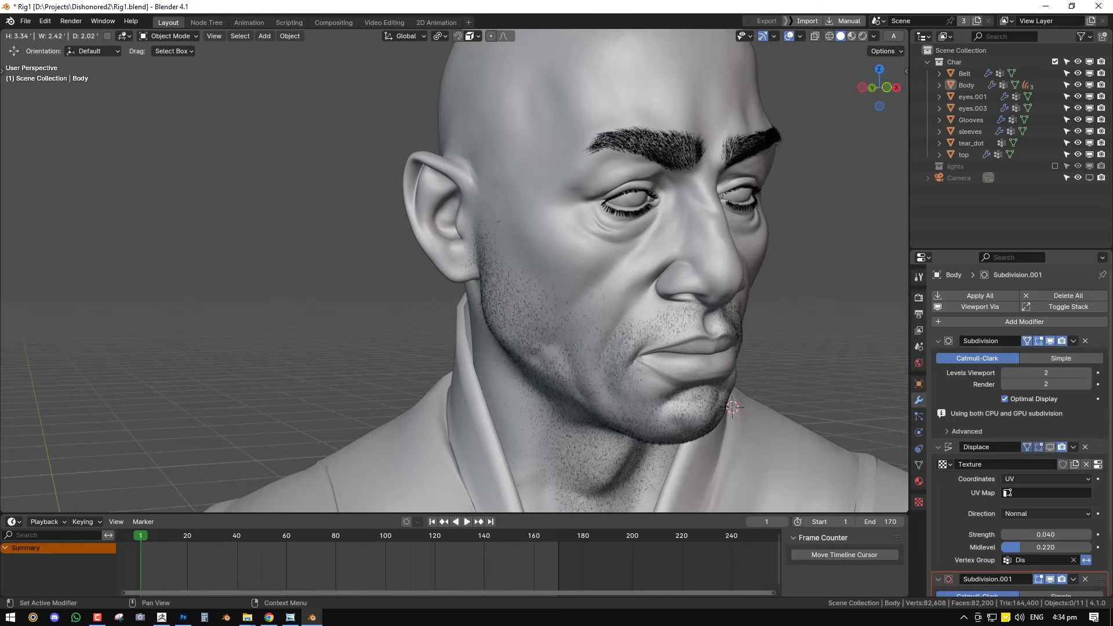
scroll(771, 357, "down", 4)
middle_click_drag(770, 359, 739, 360)
middle_click_drag(739, 359, 702, 293, "shift")
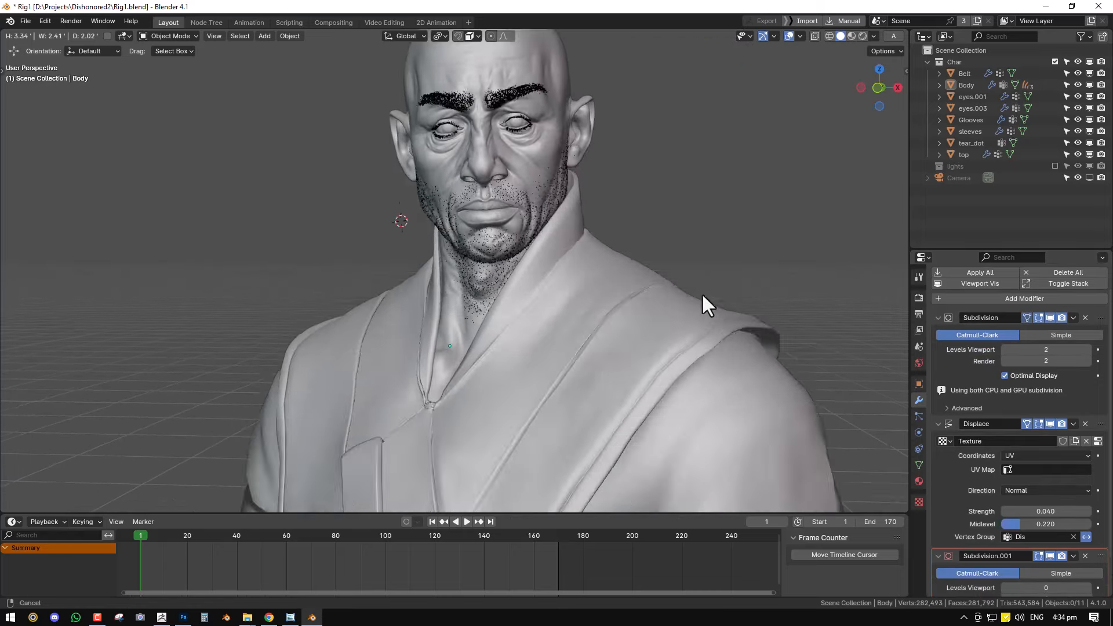
Step: Select the sleeves and set their Subdivision modifier's viewport level to 3, then inspect the folds
scroll(695, 302, "down", 2)
middle_click_drag(643, 441, 637, 336, "shift")
right_click(658, 369)
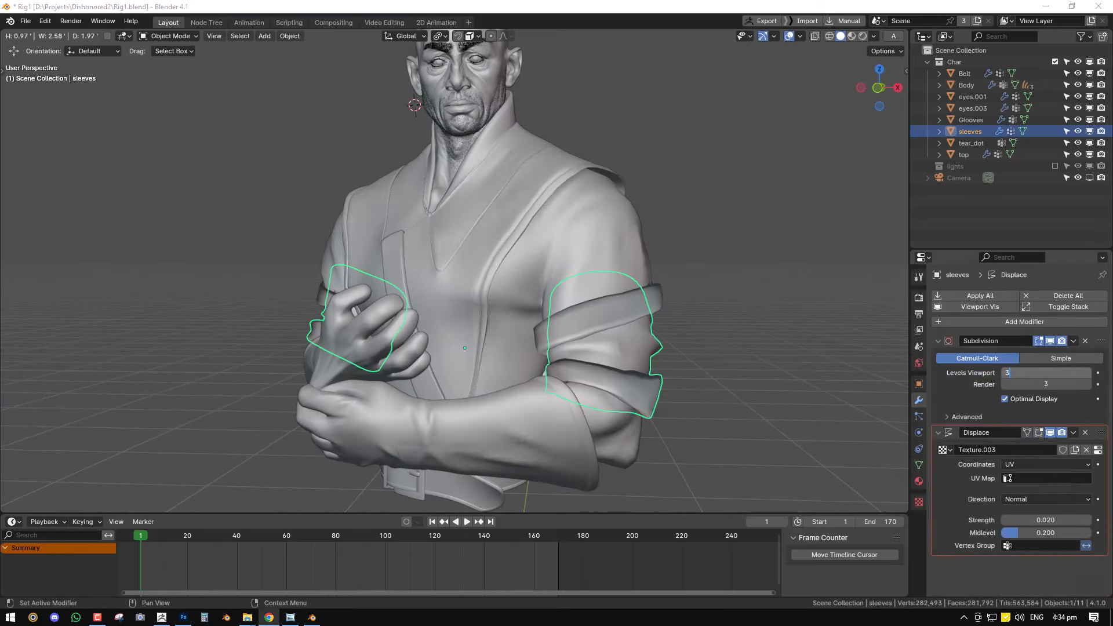
left_click(683, 333)
middle_click_drag(683, 333, 655, 385)
left_click(701, 324)
scroll(701, 324, "up", 3)
scroll(655, 385, "down", 2)
middle_click_drag(692, 336, 641, 399, "shift")
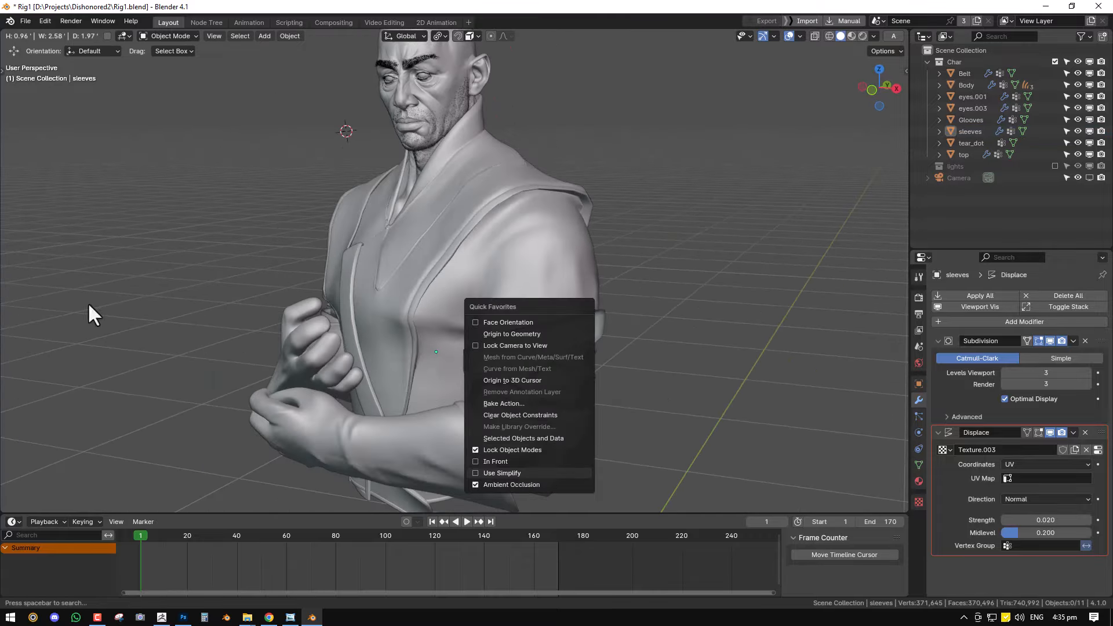
Step: Enable Use Simplify and select the stubble hair on the lower face
scroll(637, 284, "up", 2)
middle_click_drag(637, 284, 661, 376)
scroll(522, 335, "up", 4)
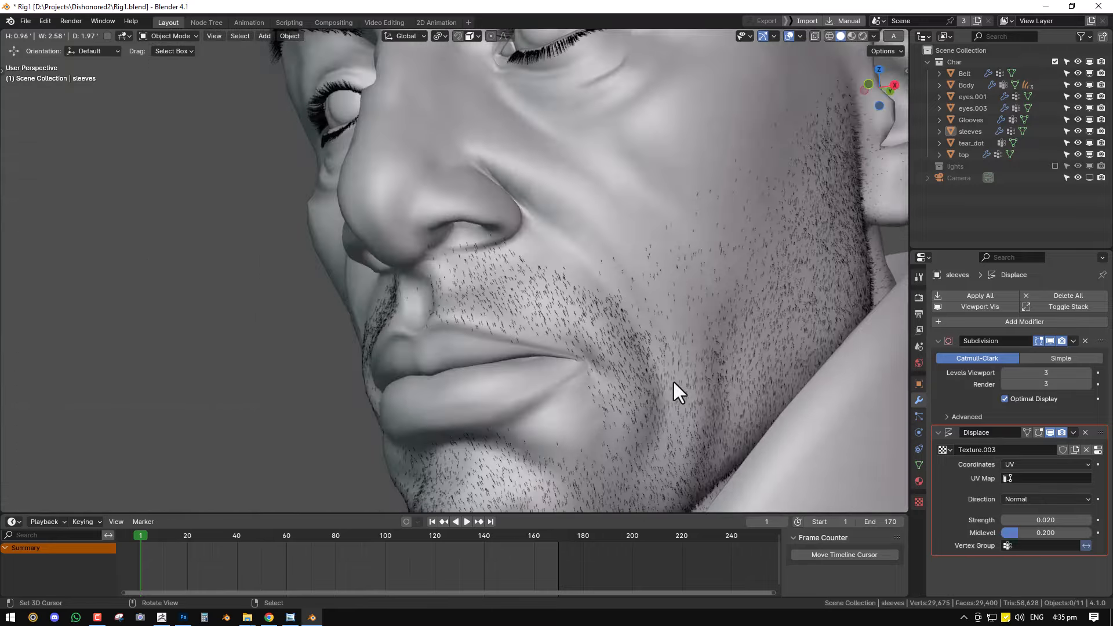
left_click(670, 384)
scroll(675, 379, "down", 3)
Step: Add a HairBricks Hair Length effect to the stubble and set Grow hair to 0.05
key("n")
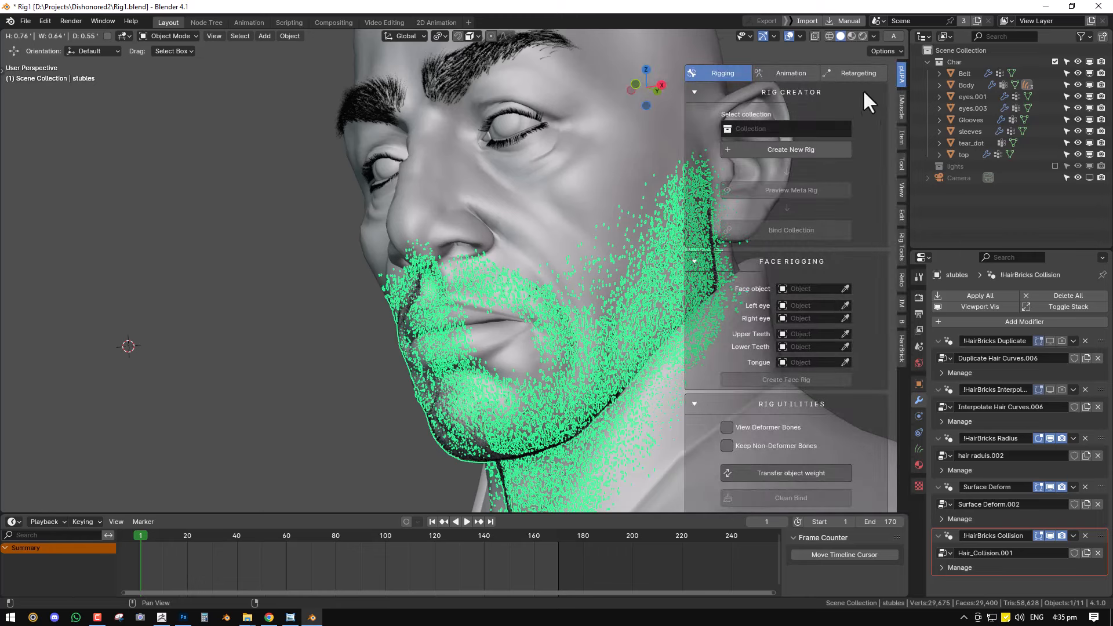
left_click(901, 353)
left_click(835, 87)
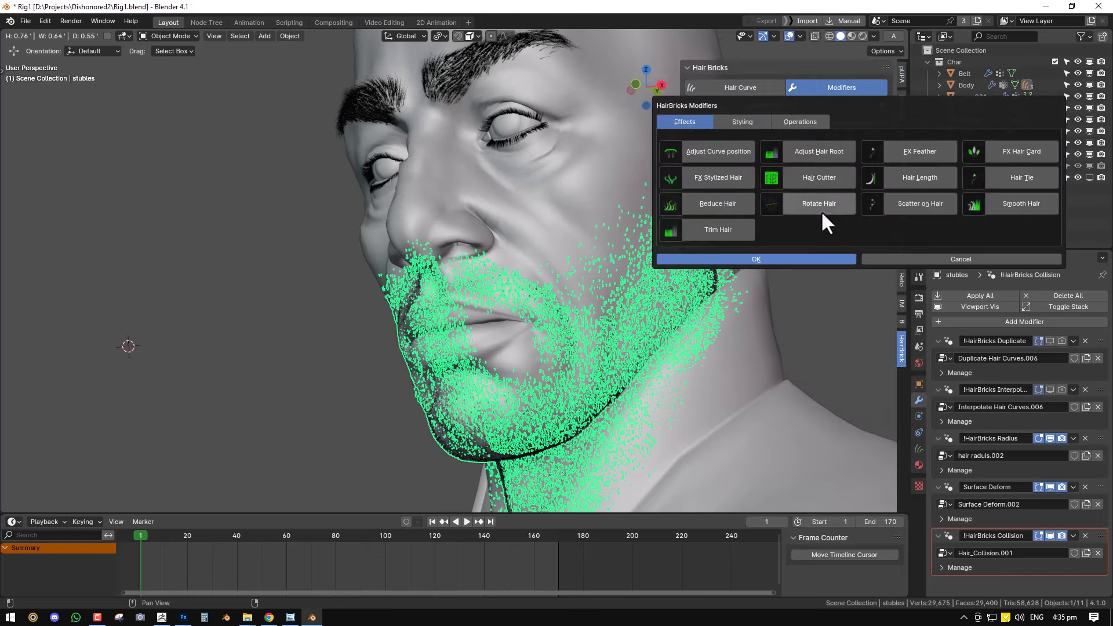
left_click(927, 177)
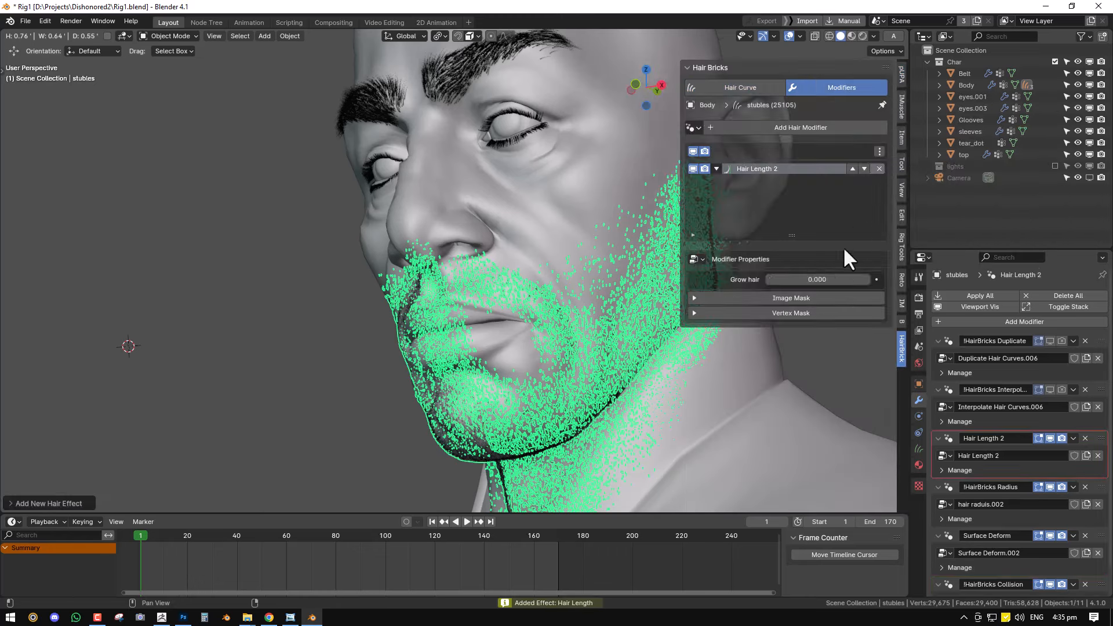
left_click(829, 279)
key("Return")
key("alt+a")
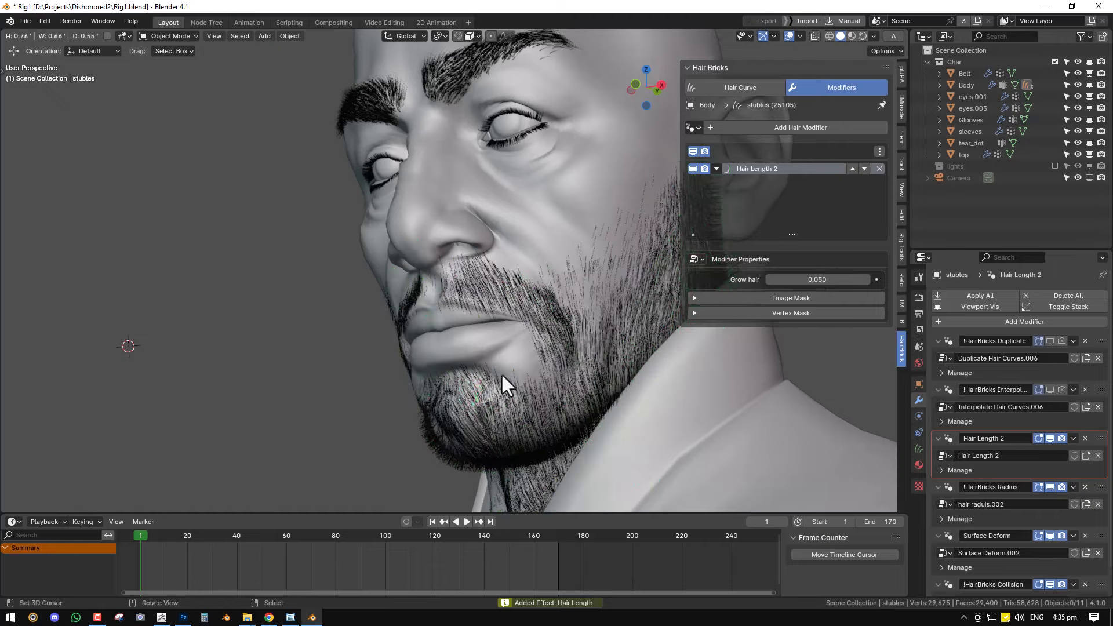
Step: Set the stubble's Grow hair value to 0.02 while viewing the face from the front
middle_click_drag(501, 374, 625, 371)
scroll(506, 405, "up", 2)
key("Return")
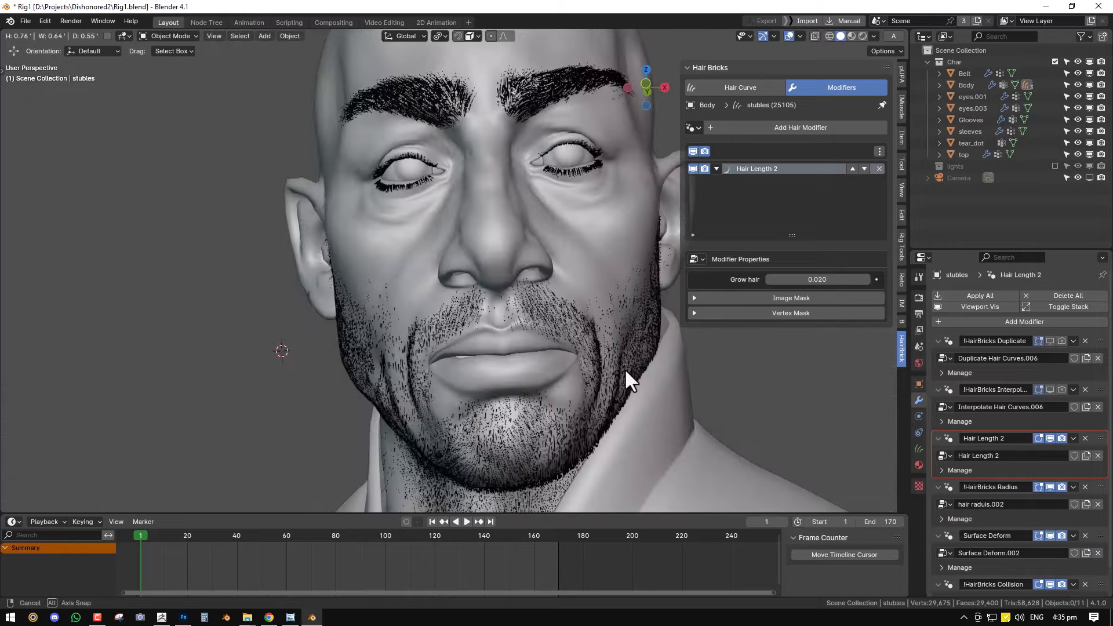
Step: Add a Hair Offet styling effect with Factor 0.29 to the stubble and turn off the hair effects' viewport display
left_click(815, 129)
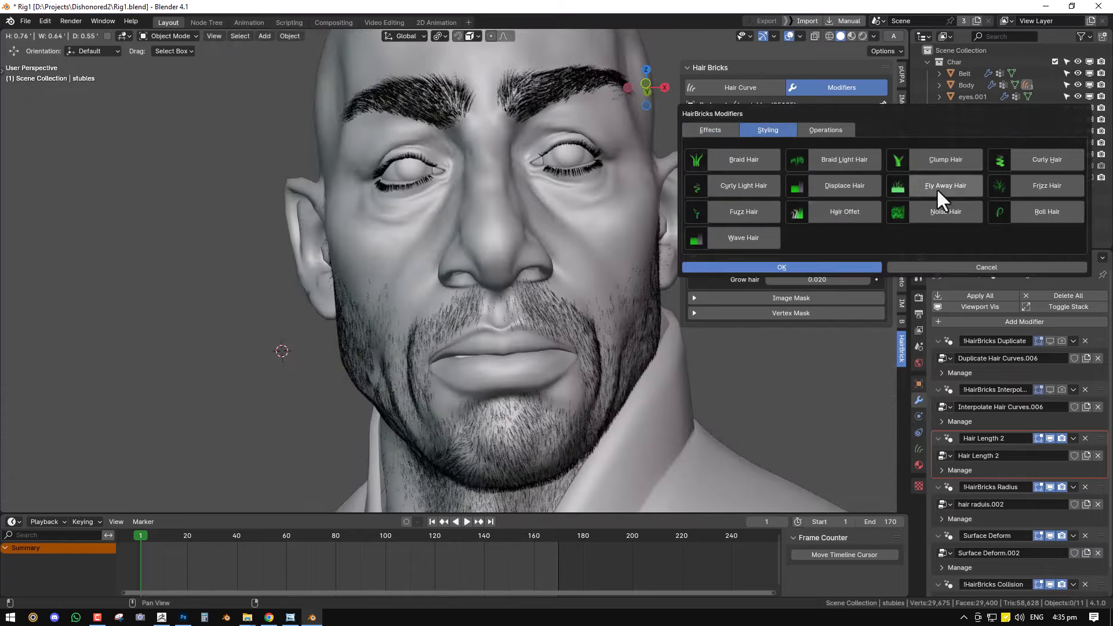
left_click(806, 266)
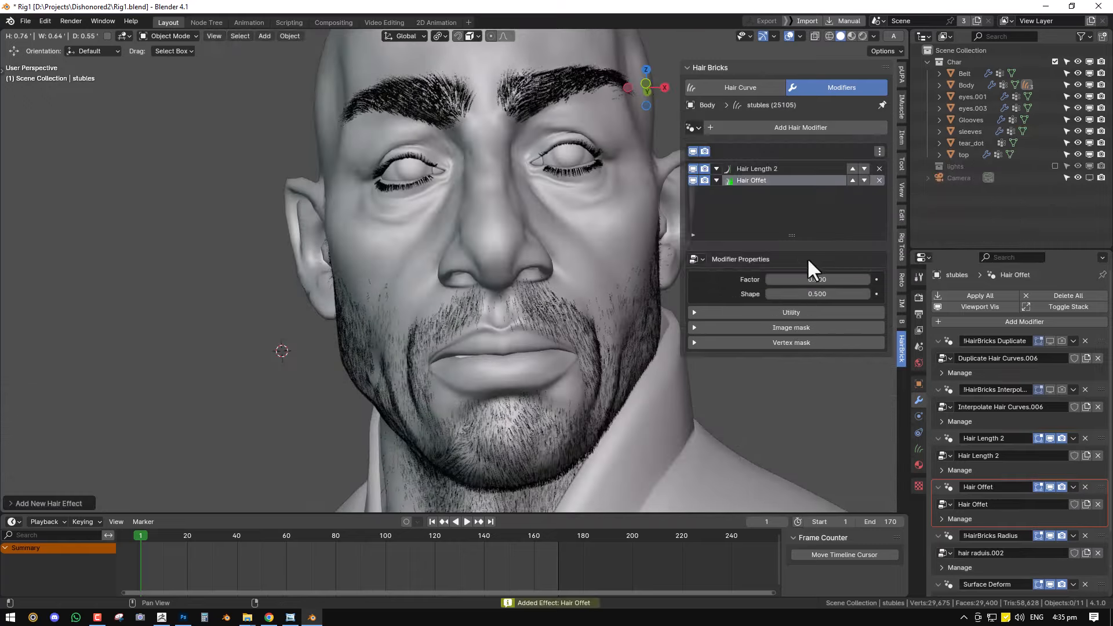
left_click_drag(817, 279, 805, 279)
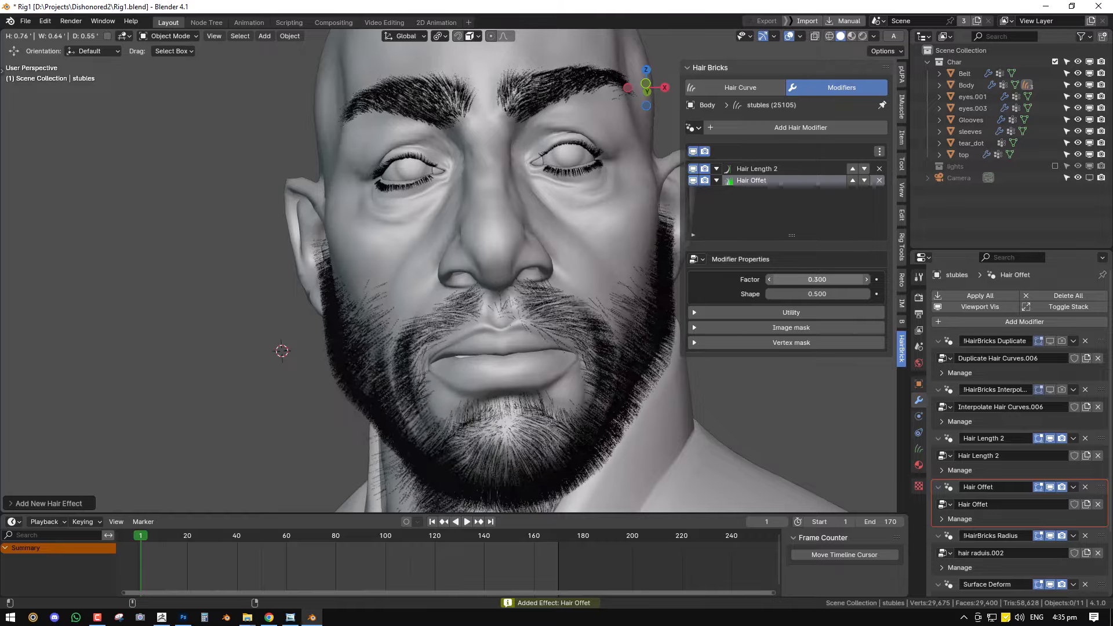
mouse_move(555, 301)
middle_mouse_down()
mouse_move(415, 313)
mouse_move(628, 273)
middle_mouse_up()
left_click(693, 151)
middle_click_drag(516, 272, 551, 261)
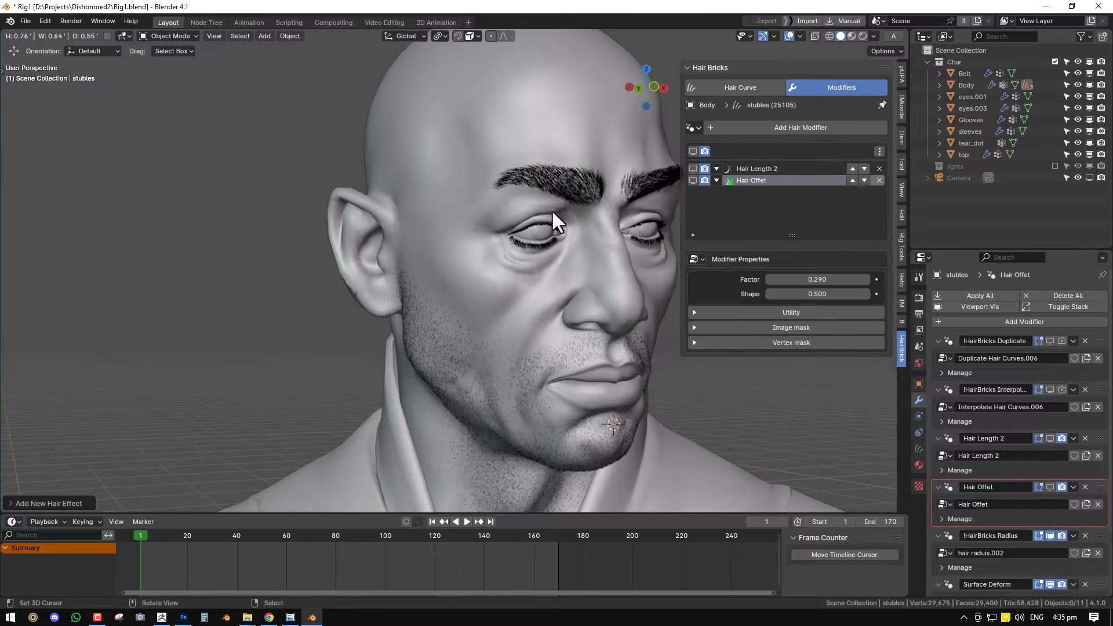
Step: Switch the viewport to rendered shading and include the lights collection in the scene
key("z")
left_click(550, 177)
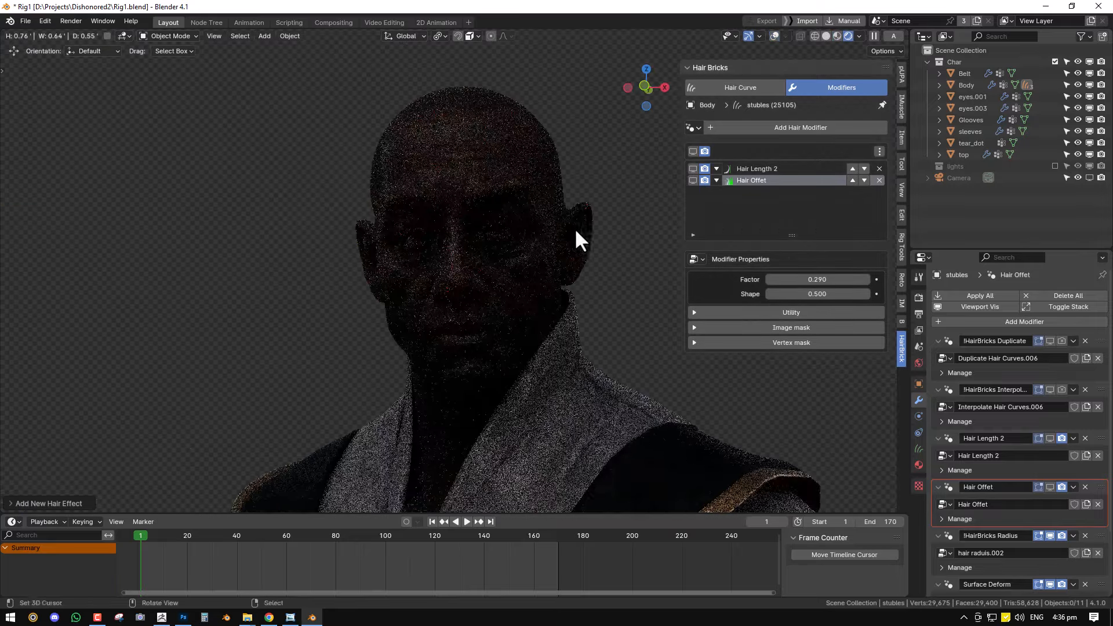
left_click(1055, 166)
middle_click_drag(653, 280, 559, 315)
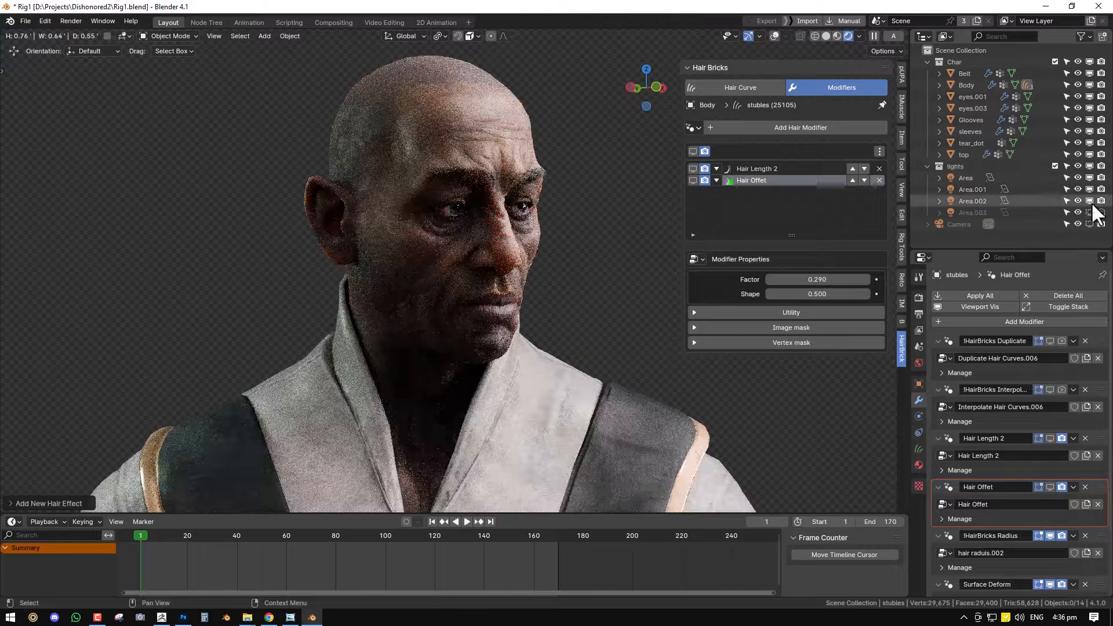
Step: Disable the area lights in the viewport so only the world environment lights the character
left_click(1090, 189)
left_click(1090, 178)
middle_click_drag(638, 290, 520, 339)
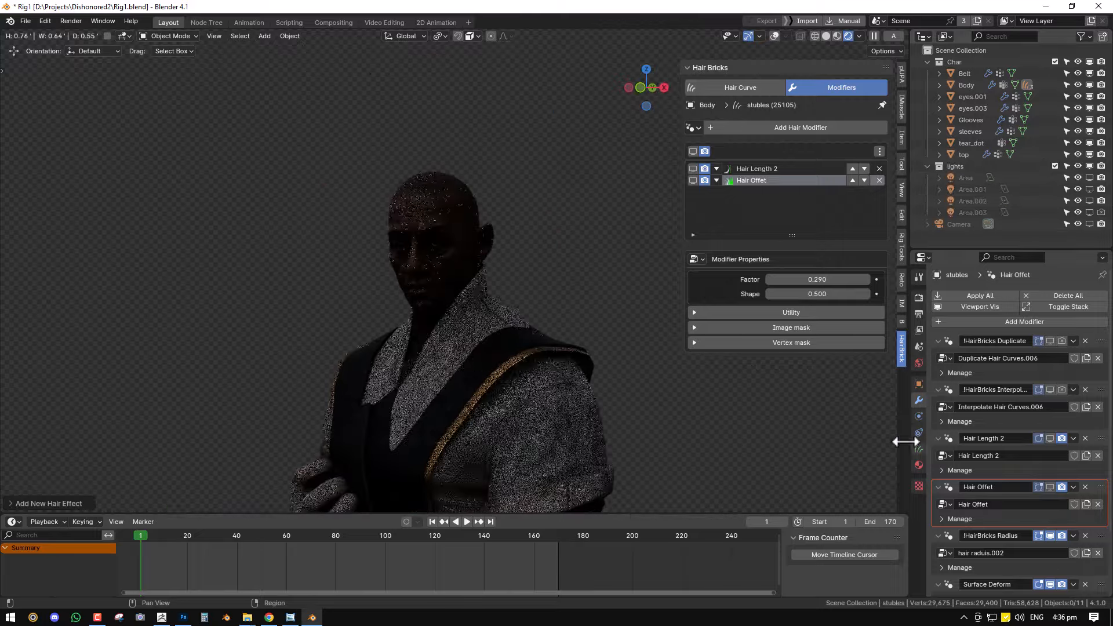
Step: Set the World surface Strength to 0.25
left_click(919, 363)
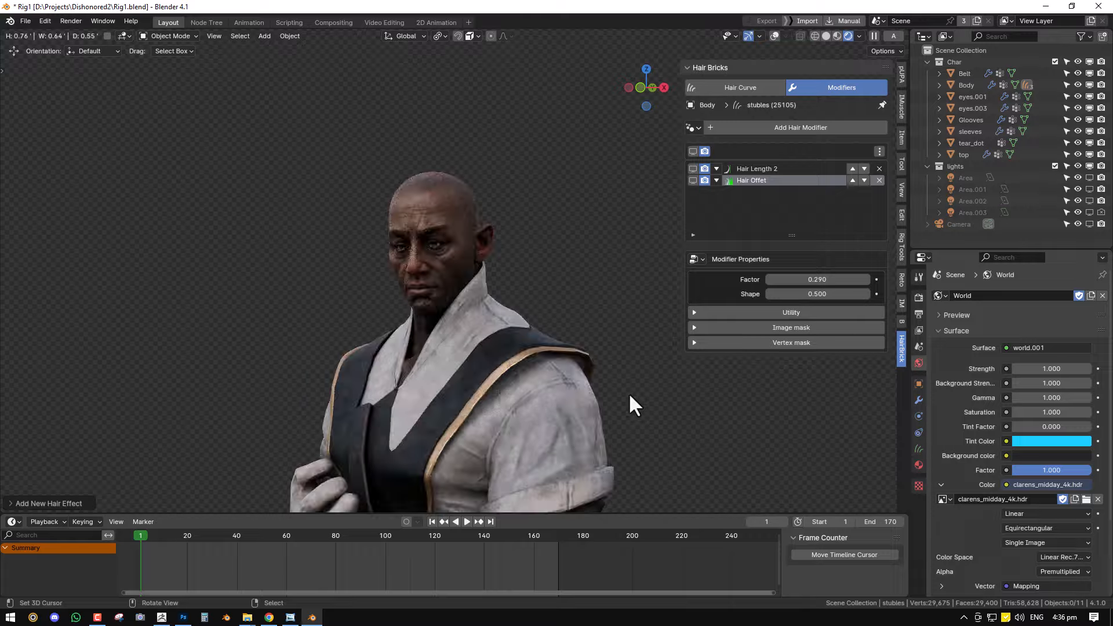
scroll(620, 395, "up", 5)
middle_click_drag(605, 399, 632, 399)
left_click(1060, 370)
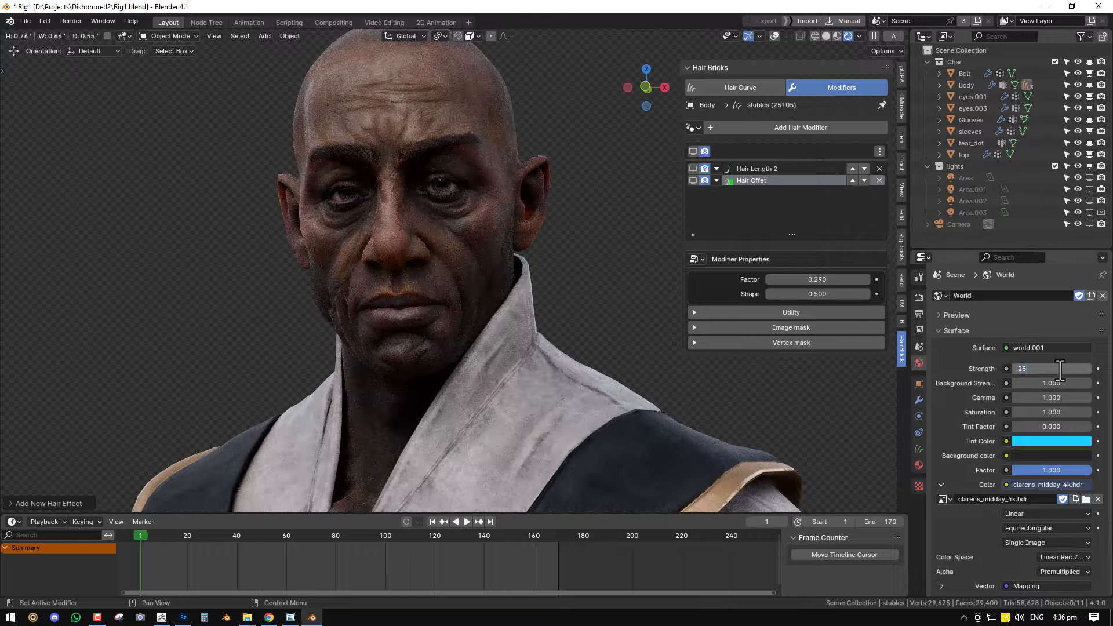
type(".25")
key("Return")
Step: Preview the character lit only by the Area light, looking through the camera
left_click(1089, 177)
scroll(524, 313, "down", 4)
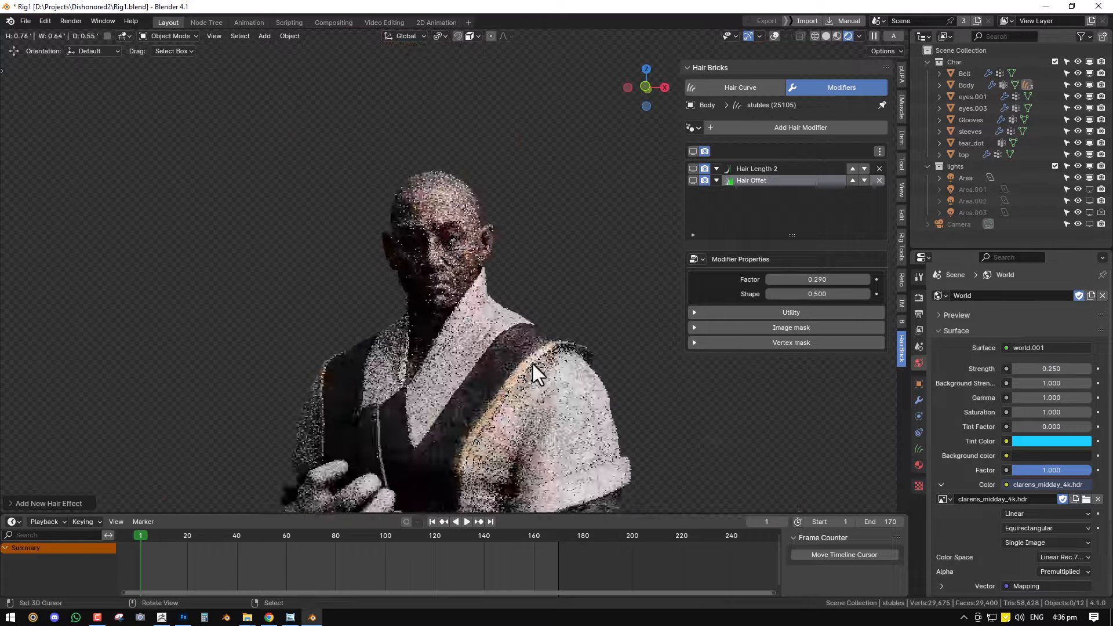
key("KP_0")
middle_click_drag(503, 286, 560, 405, "shift")
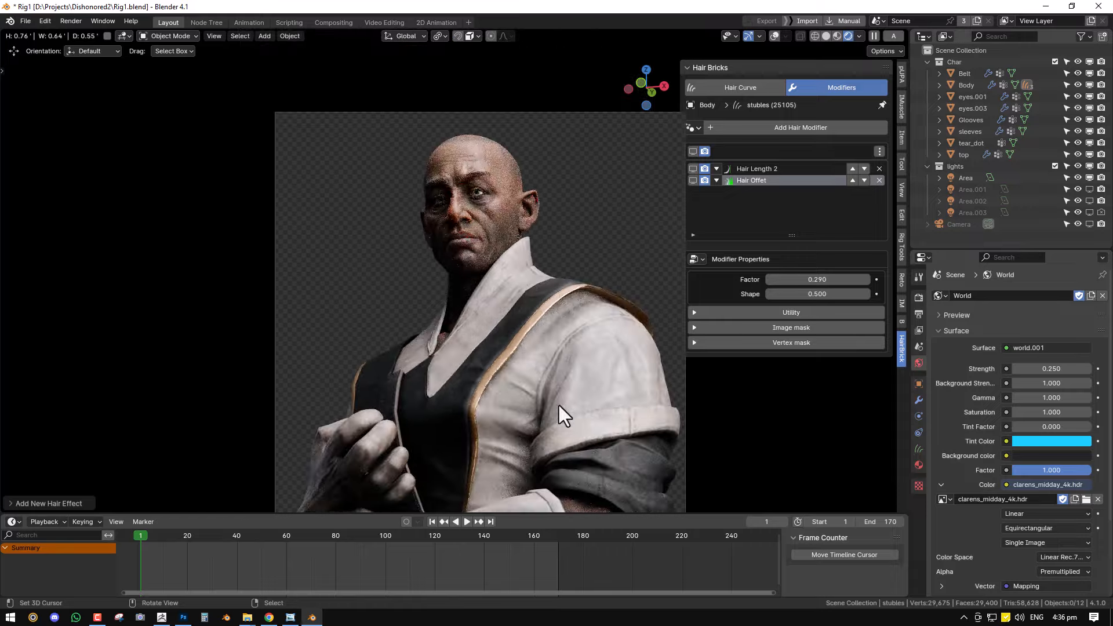
Step: Isolate the Area.001 light in the viewport to preview its effect on the character
left_click(1089, 189)
key("KP_0")
left_click(1089, 177)
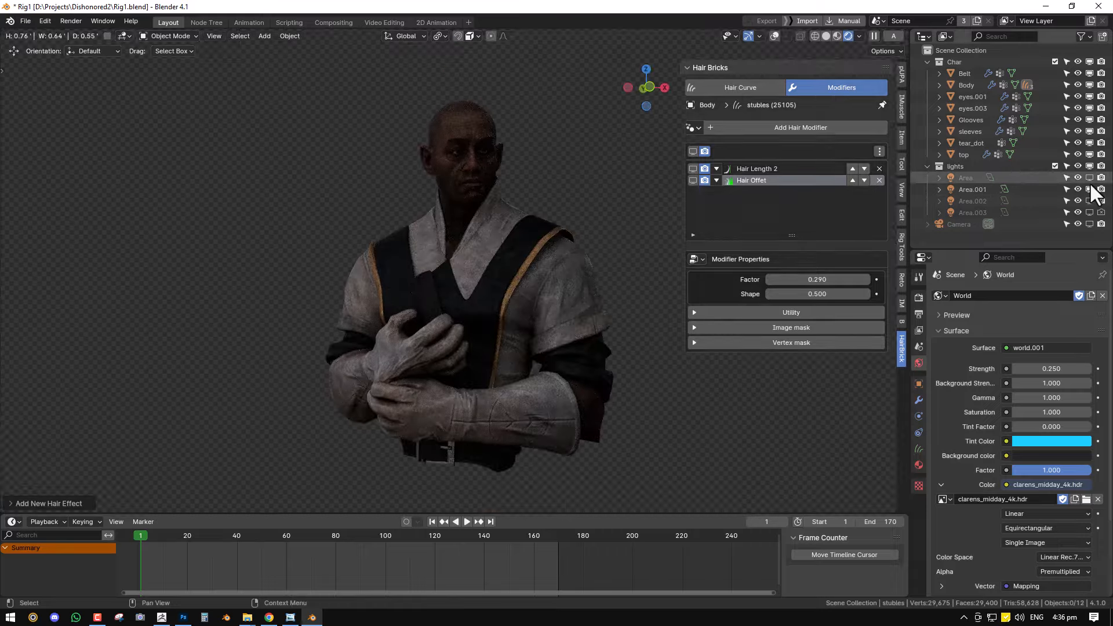
Step: Isolate the Area.002 light in the viewport and examine its effect on the character
left_click(1089, 201)
middle_click_drag(458, 258, 383, 255)
left_click(1089, 178)
left_click(1089, 189)
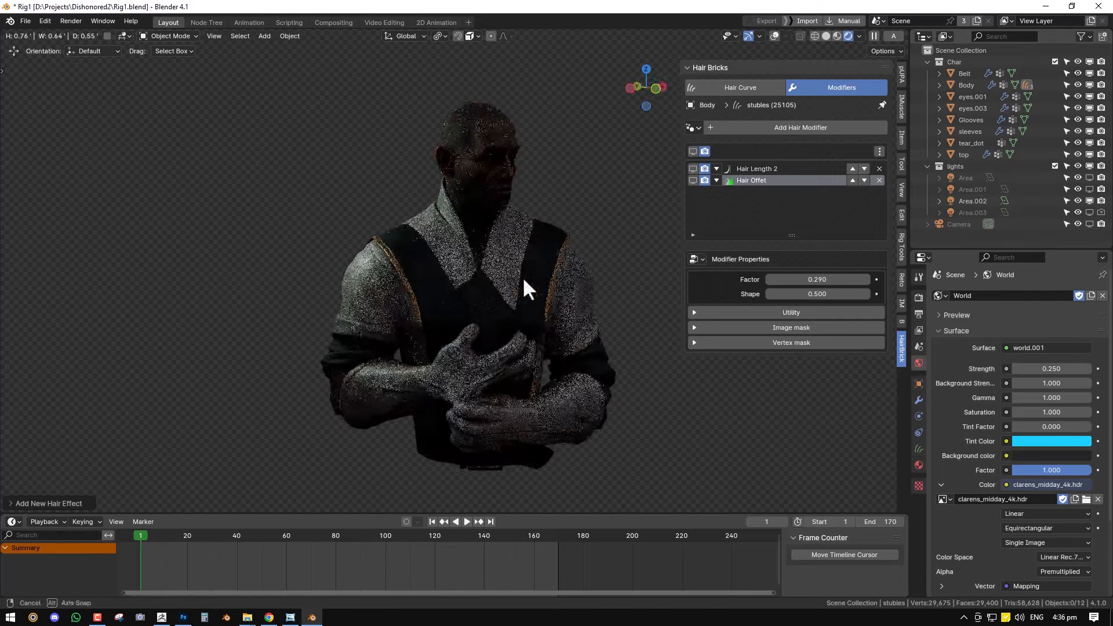
middle_click_drag(524, 279, 472, 279)
Step: Check the Area.003 light alone, enable all four area lights in the viewport, and return to solid shading
left_click(1089, 201)
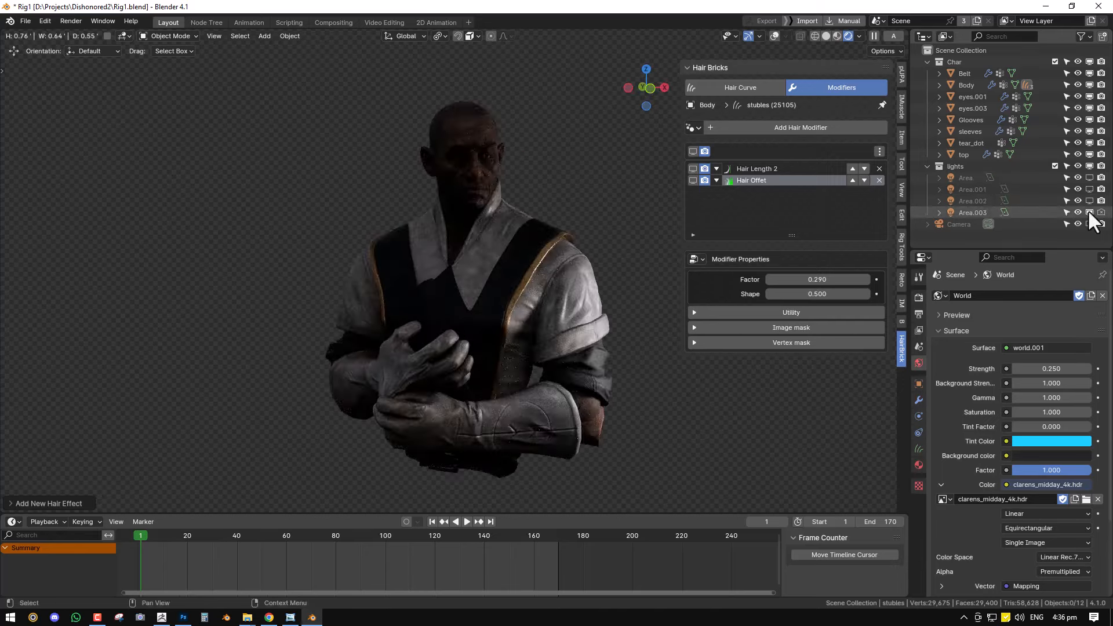
left_click(1089, 189)
left_click(1089, 177)
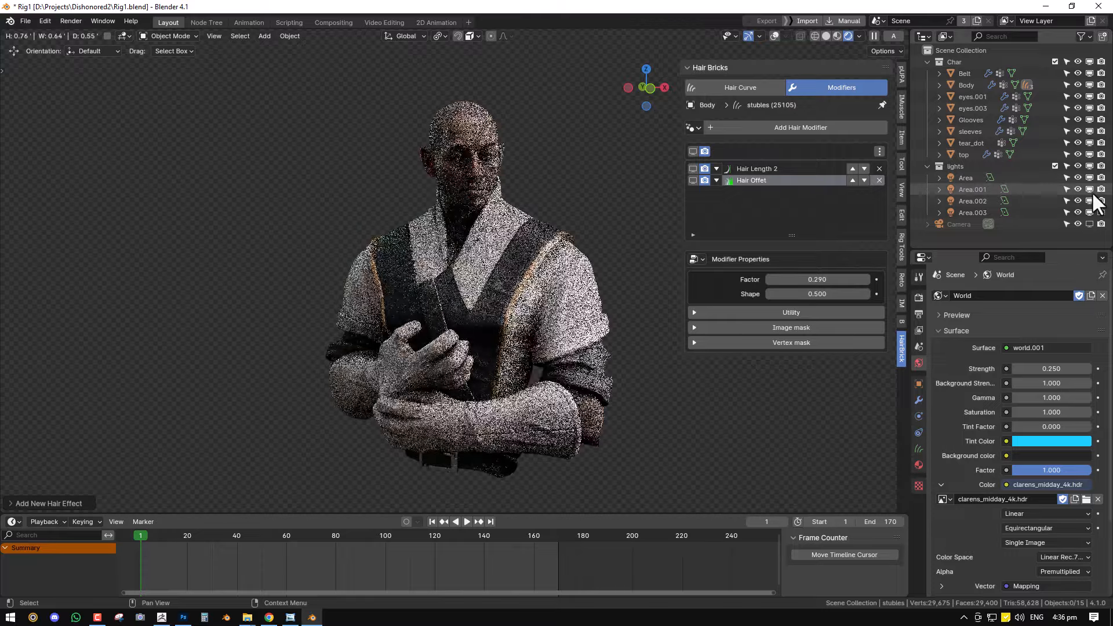
scroll(500, 273, "up", 5)
middle_click_drag(500, 273, 576, 203)
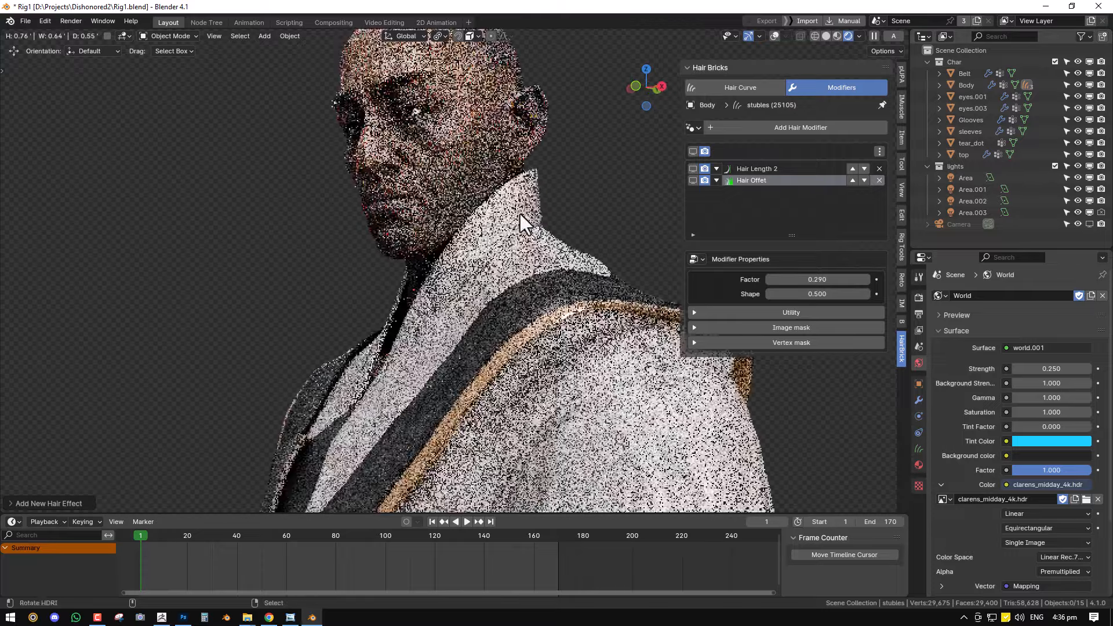
middle_click_drag(168, 240, 509, 260)
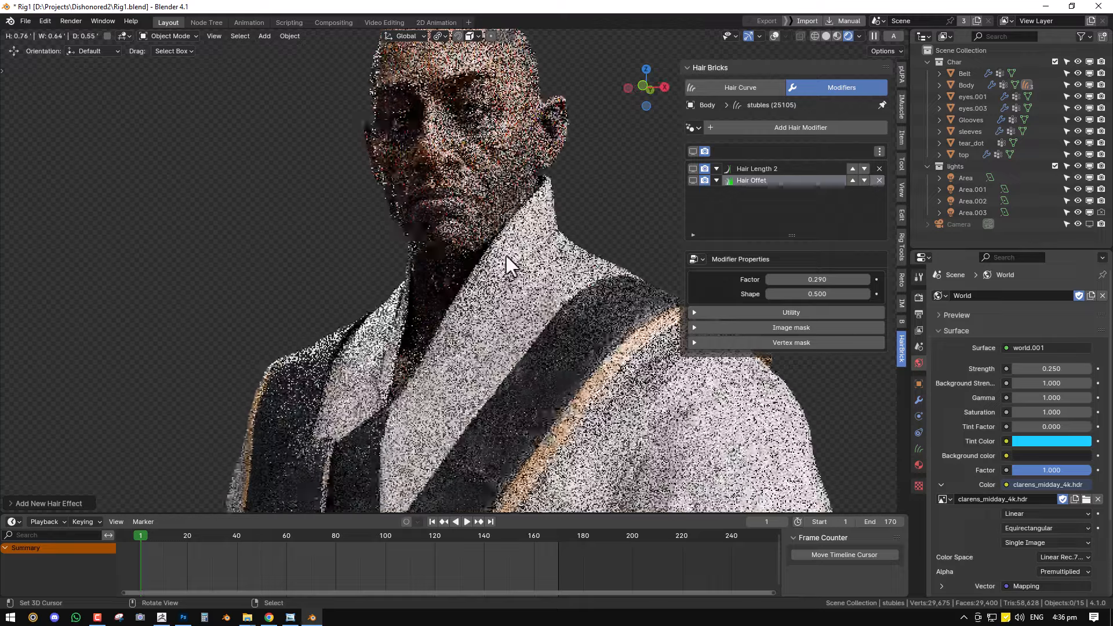
key("z")
left_click(593, 255)
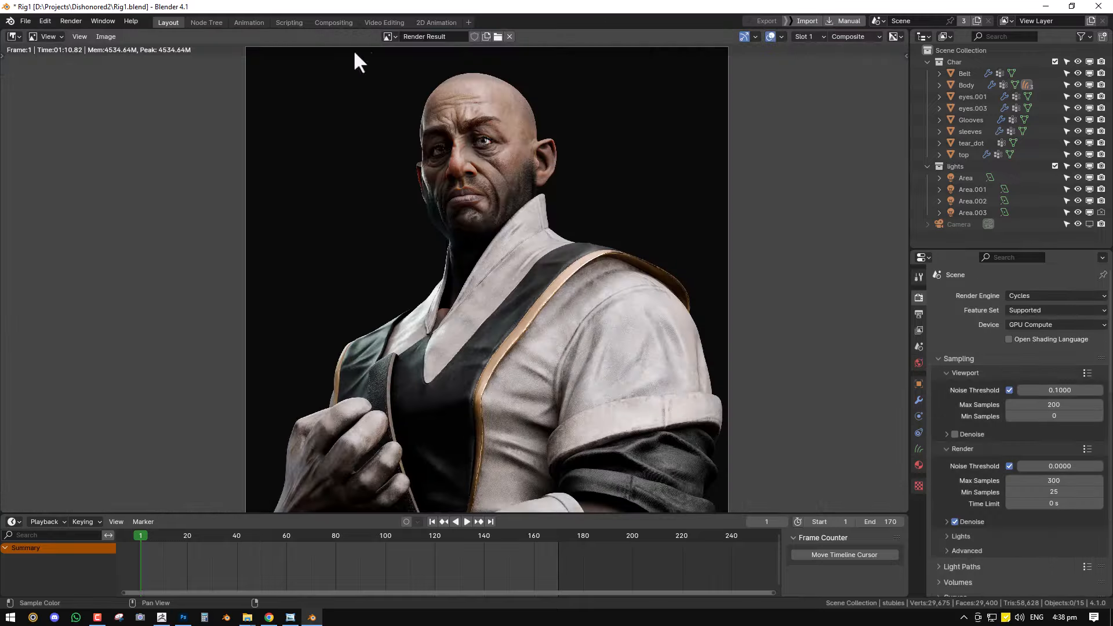
Step: Open the Compositing workspace and maximize its node editor to show the whole node tree
left_click(333, 23)
key("ctrl+space")
scroll(130, 366, "down", 4)
scroll(232, 258, "up", 2)
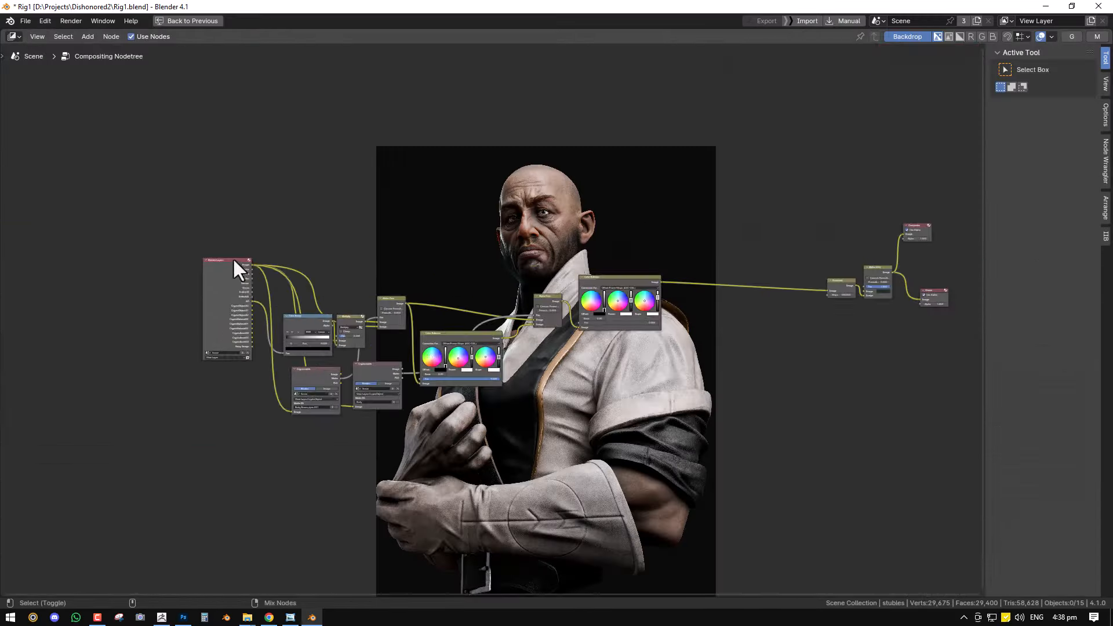
Step: Preview the Render Layers node and enlarge the backdrop around the character's head and shoulders
scroll(408, 227, "up", 2)
key("alt+v")
key("alt+v")
key("alt+v")
key("alt+v")
middle_click_drag(554, 132, 574, 252, "alt")
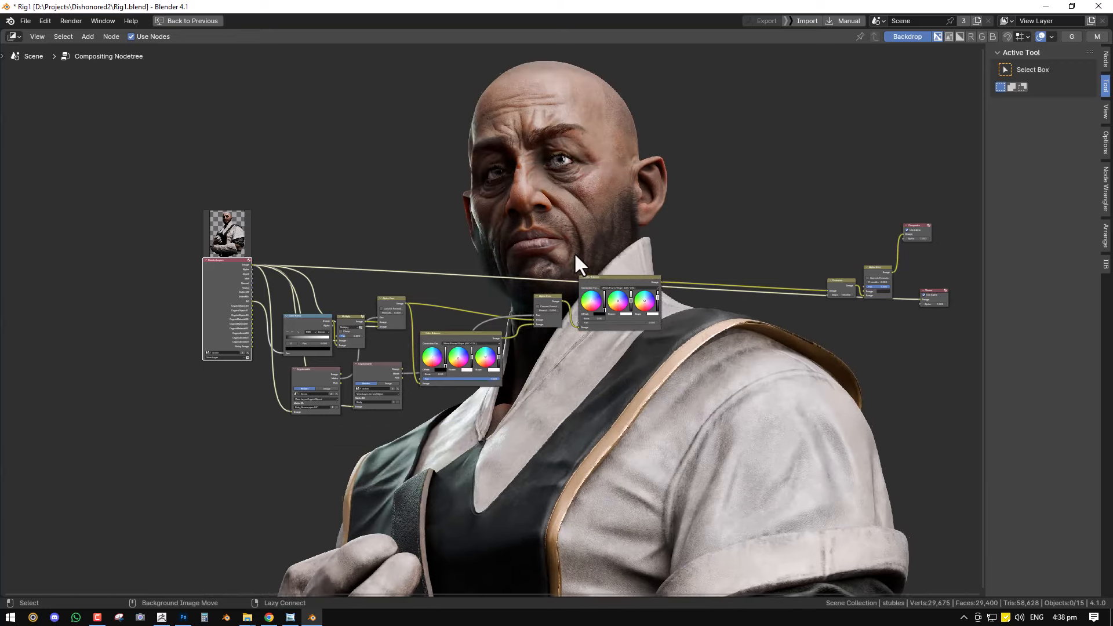
Step: Preview the outputs of the Color Ramp and Multiply nodes in the Viewer
scroll(173, 301, "up", 4)
key("g")
left_click(294, 305)
left_click(242, 324, "ctrl+shift")
left_click(244, 321, "ctrl+shift")
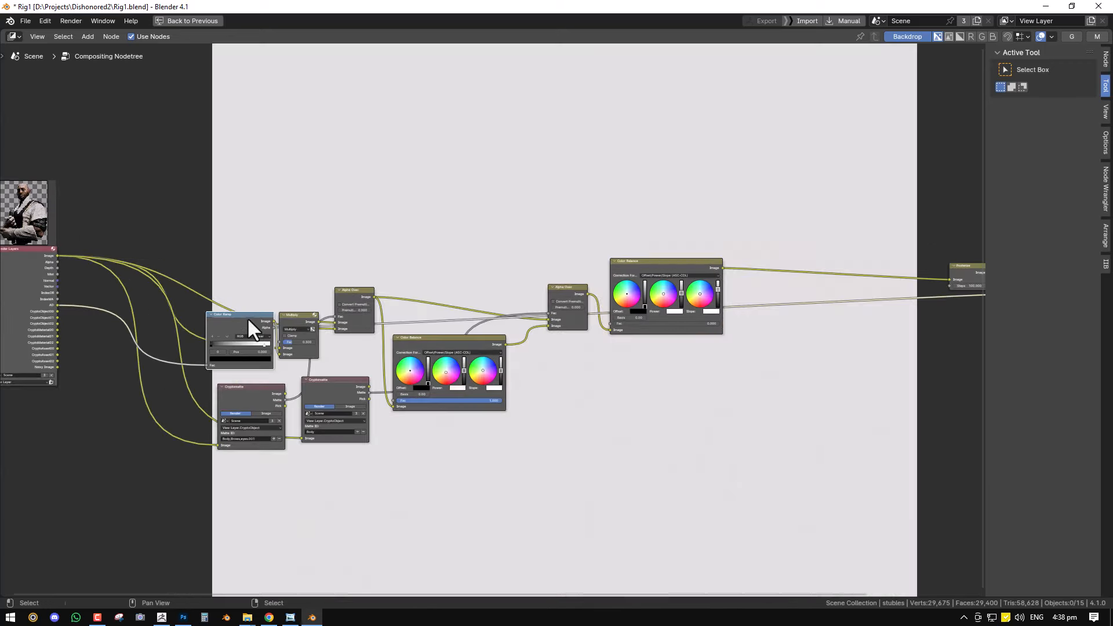
left_click(246, 317, "ctrl+shift")
left_click(297, 318, "ctrl+shift")
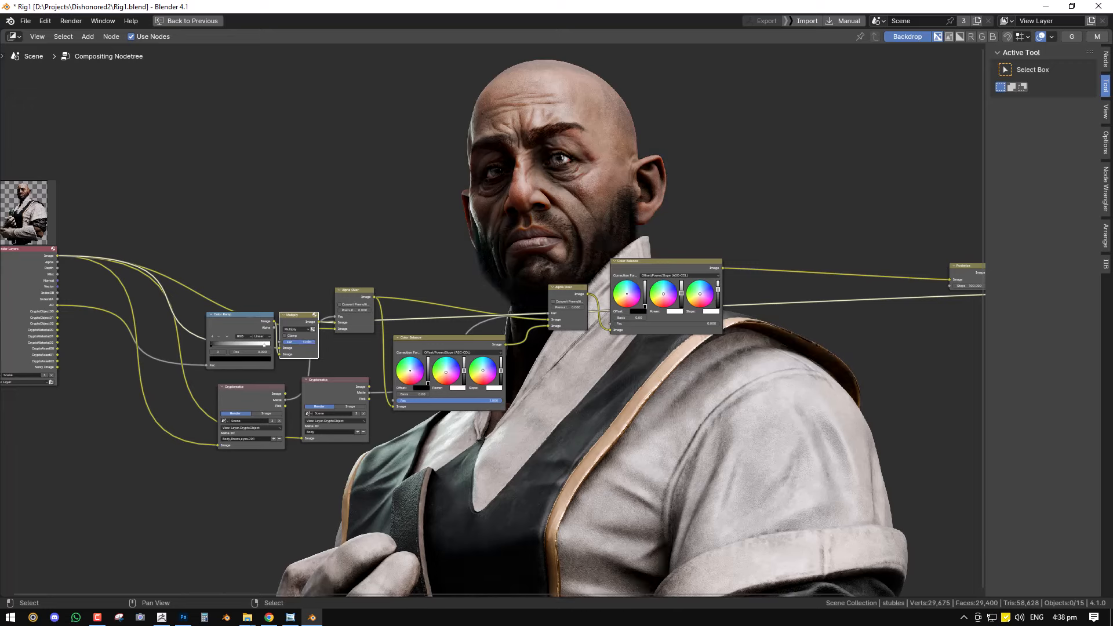
Step: Cycle the first Cryptomatte node's outputs through the Viewer to inspect the head mask
left_click(282, 406, "ctrl+shift")
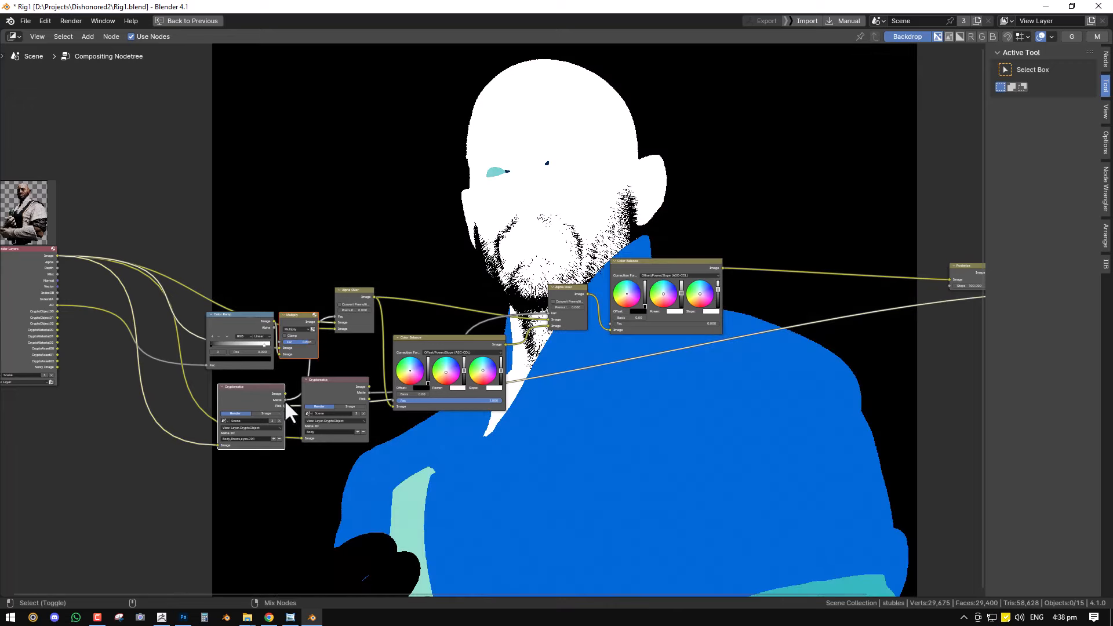
left_click(280, 392, "ctrl+shift")
scroll(555, 294, "down", 2)
middle_click_drag(554, 294, 555, 350)
left_click(310, 441, "ctrl+shift")
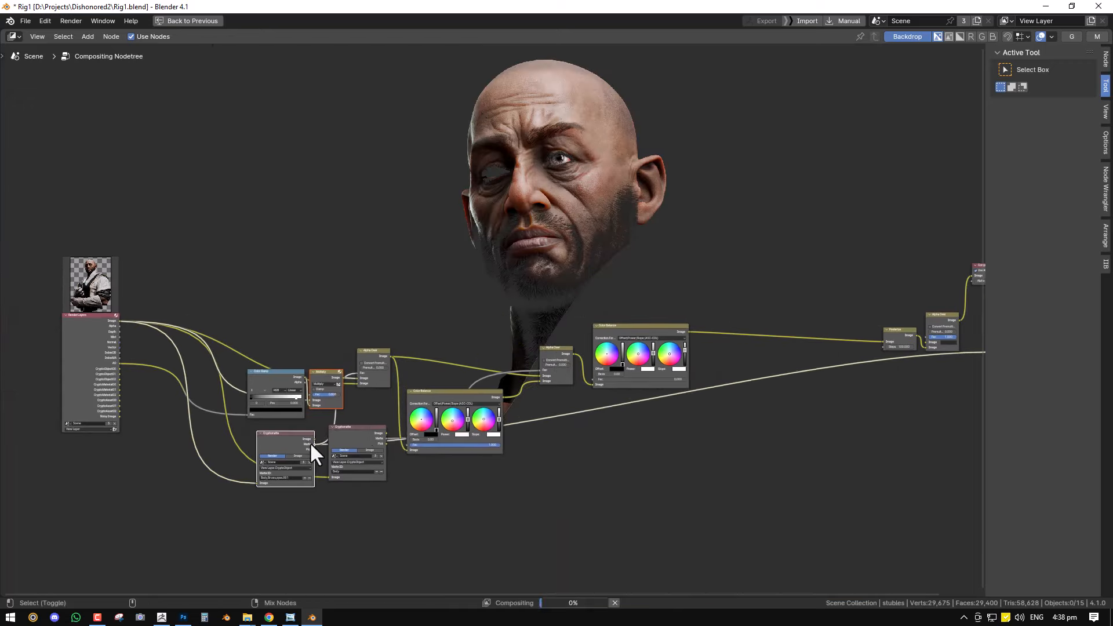
Step: Preview the first Alpha Over node and lower the Multiply node's factor
scroll(339, 362, "up", 2)
left_click(343, 352, "ctrl+shift")
scroll(346, 354, "up", 2)
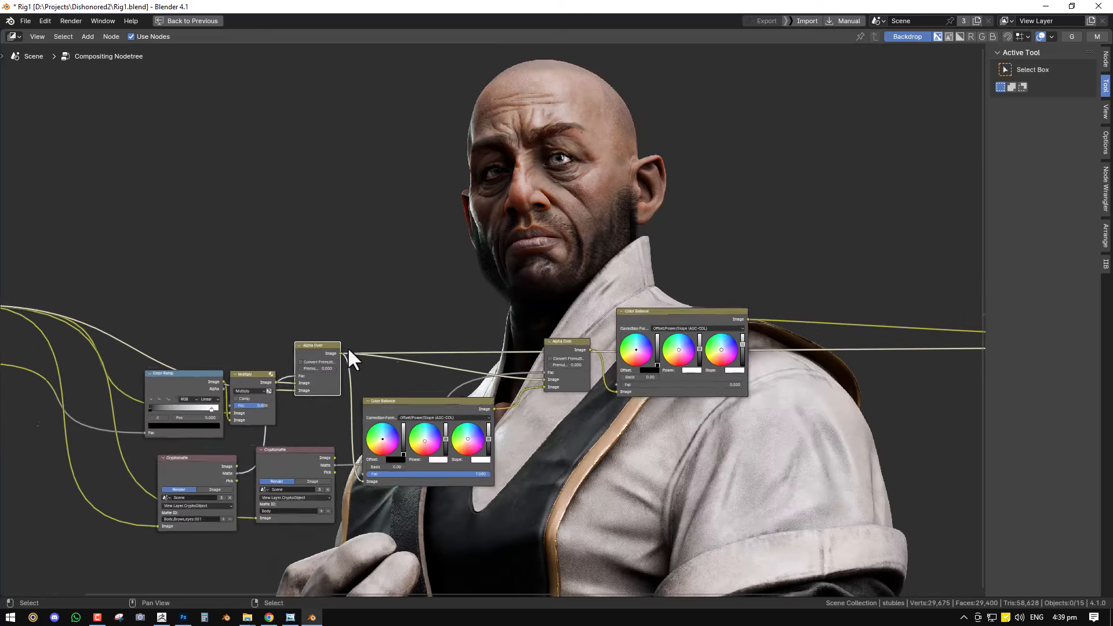
left_click_drag(246, 412, 213, 412)
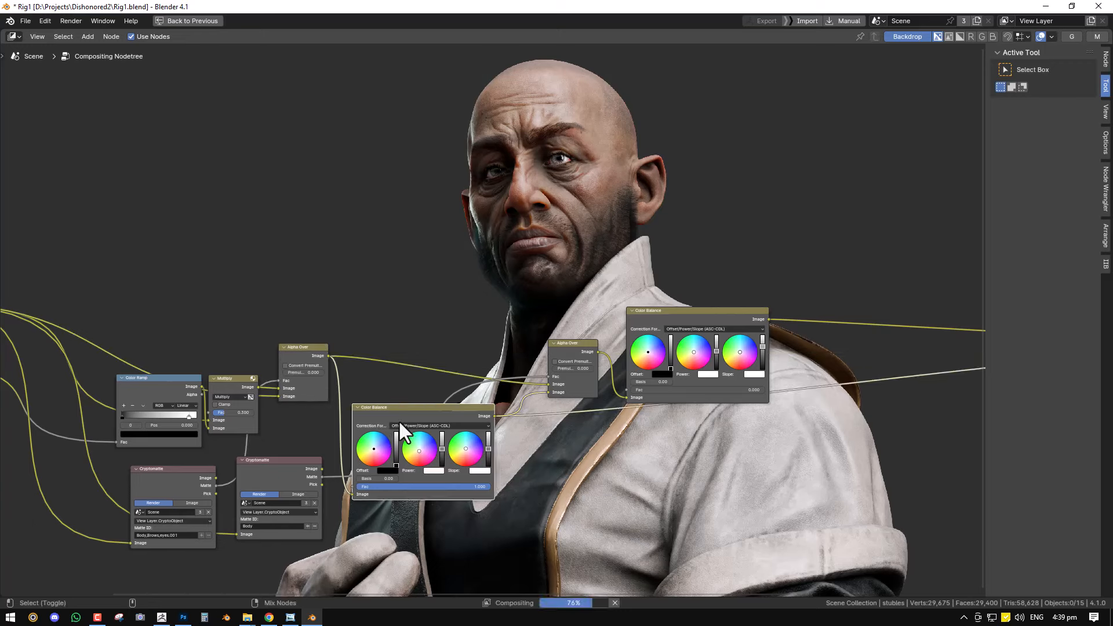
Step: Move the first Color Balance node slightly up, and preview the second Alpha Over and Color Balance nodes
left_click_drag(398, 419, 390, 383)
left_click(573, 346)
middle_click_drag(699, 339, 525, 363)
left_click(562, 336, "ctrl+shift")
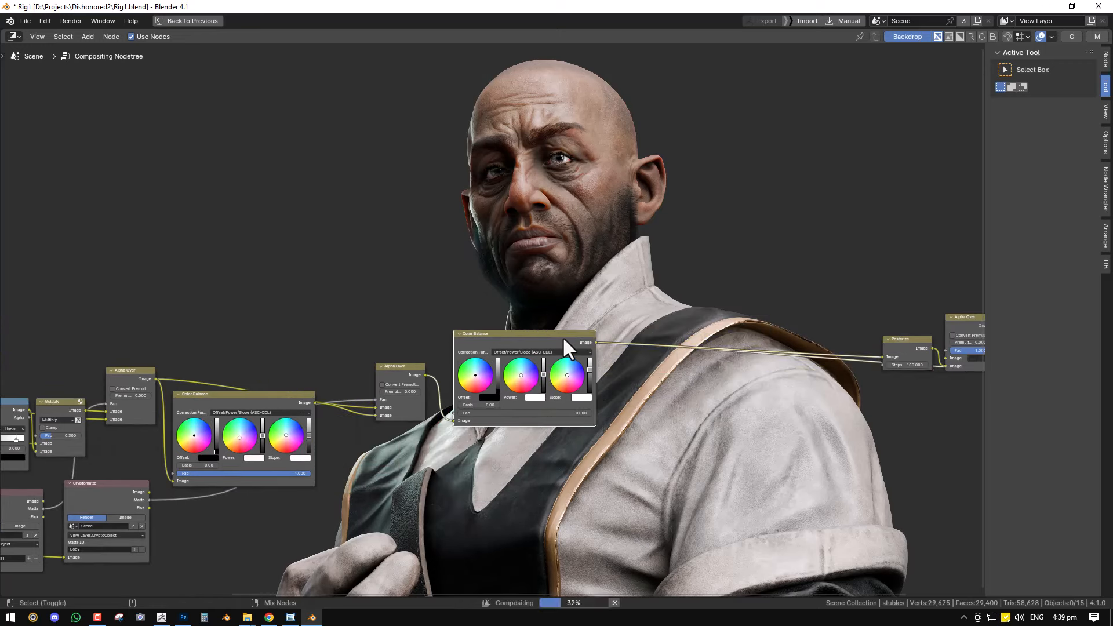
Step: Preview the final Alpha Over node in the Viewer and restore the normal window layout
middle_click_drag(928, 354, 542, 418)
left_click(596, 386, "ctrl+shift")
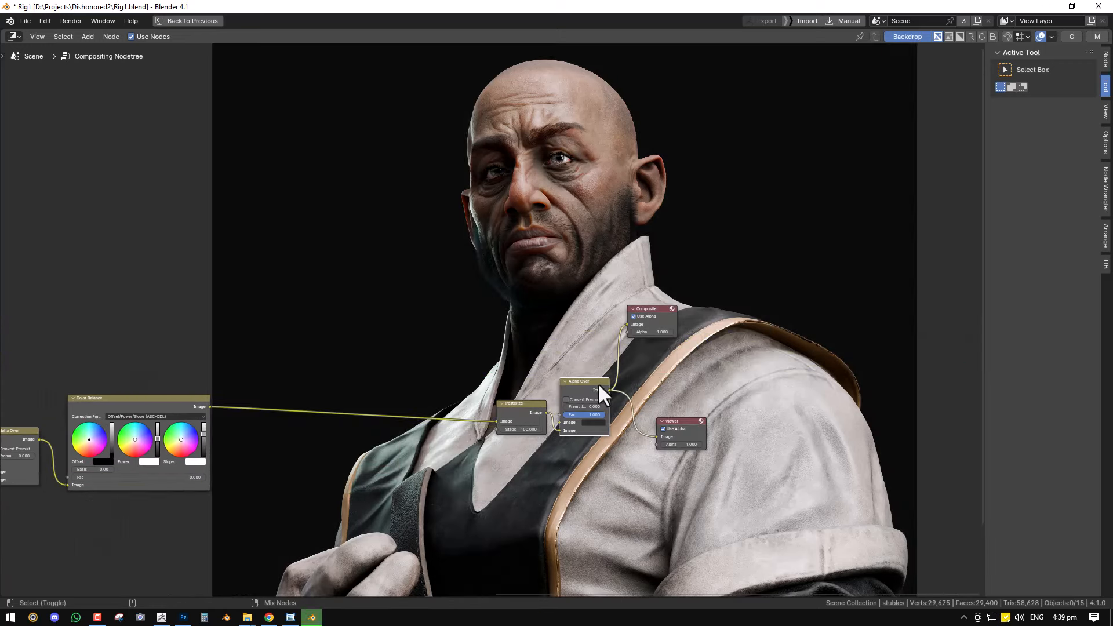
scroll(597, 386, "down", 3)
middle_click_drag(646, 429, 850, 270)
scroll(496, 325, "down", 4)
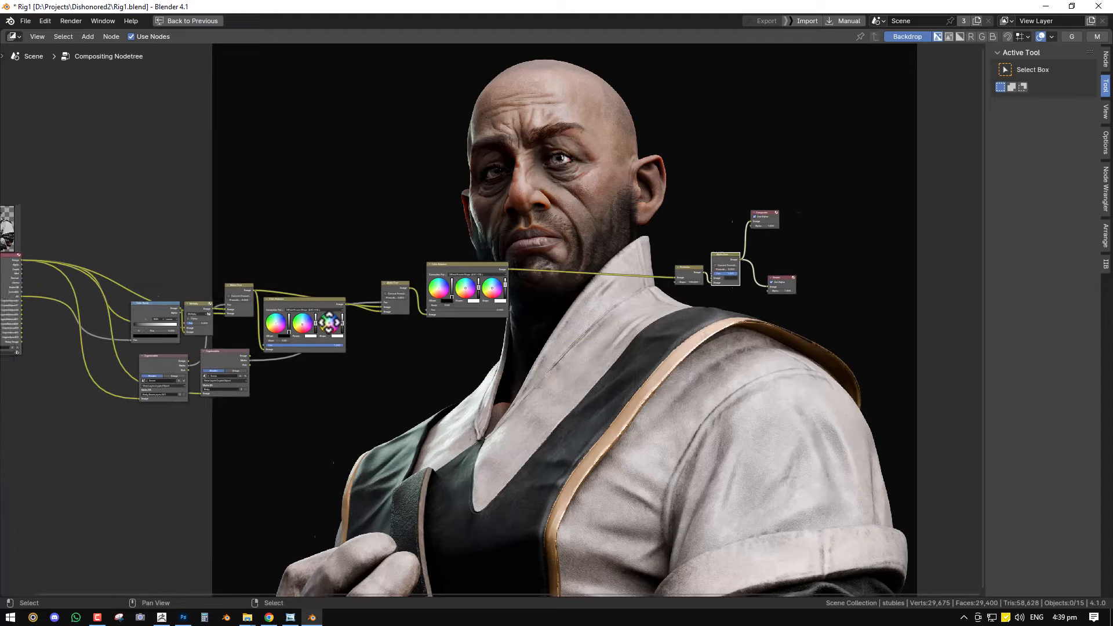
left_click(197, 21)
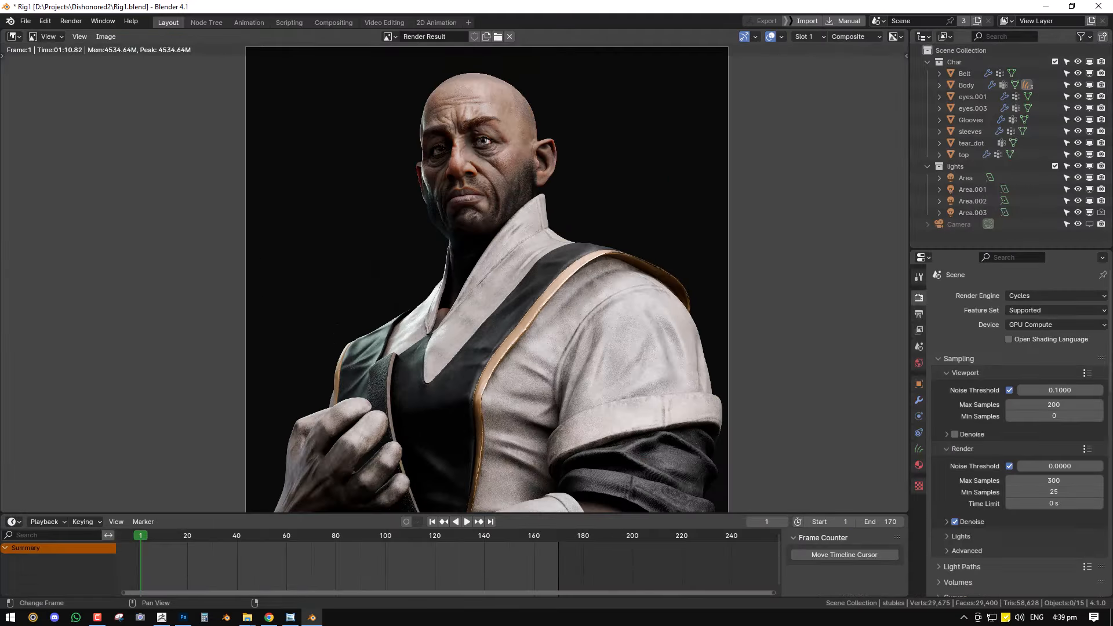